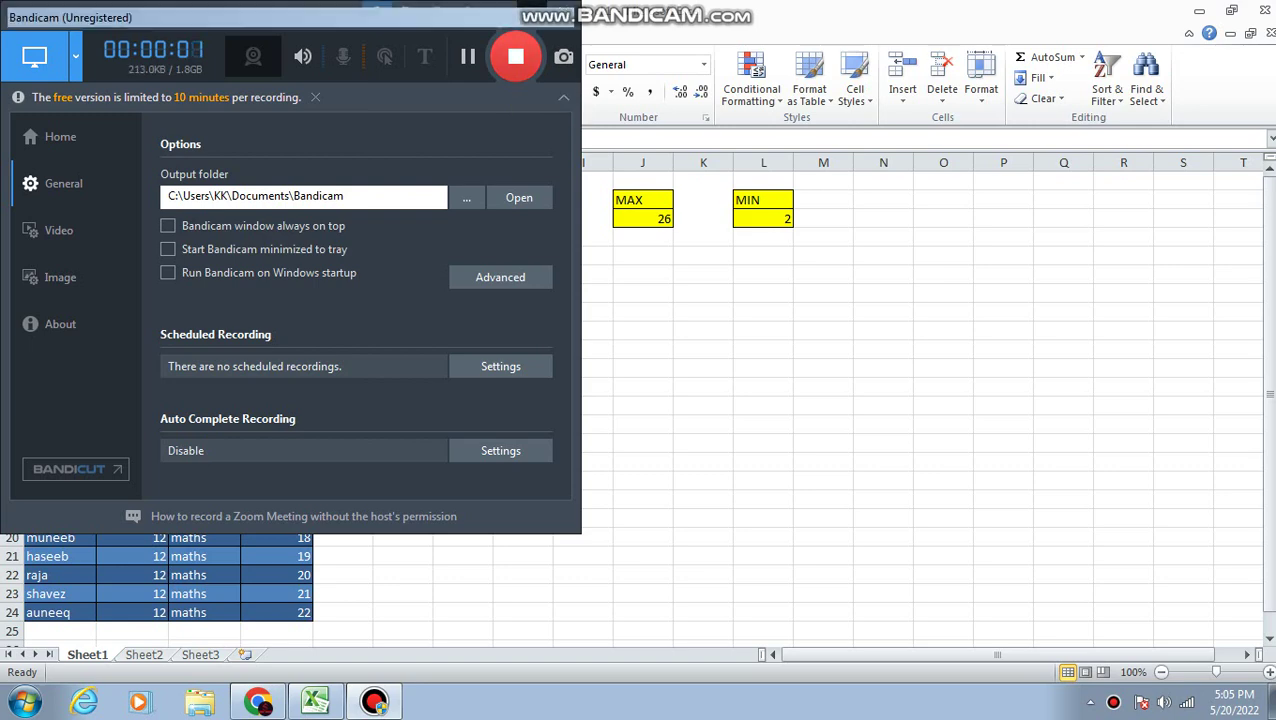
- Select header row A2:D2 (Name, Class, Subject, Roll No) and set its font colour to Automatic
left_click(500, 14)
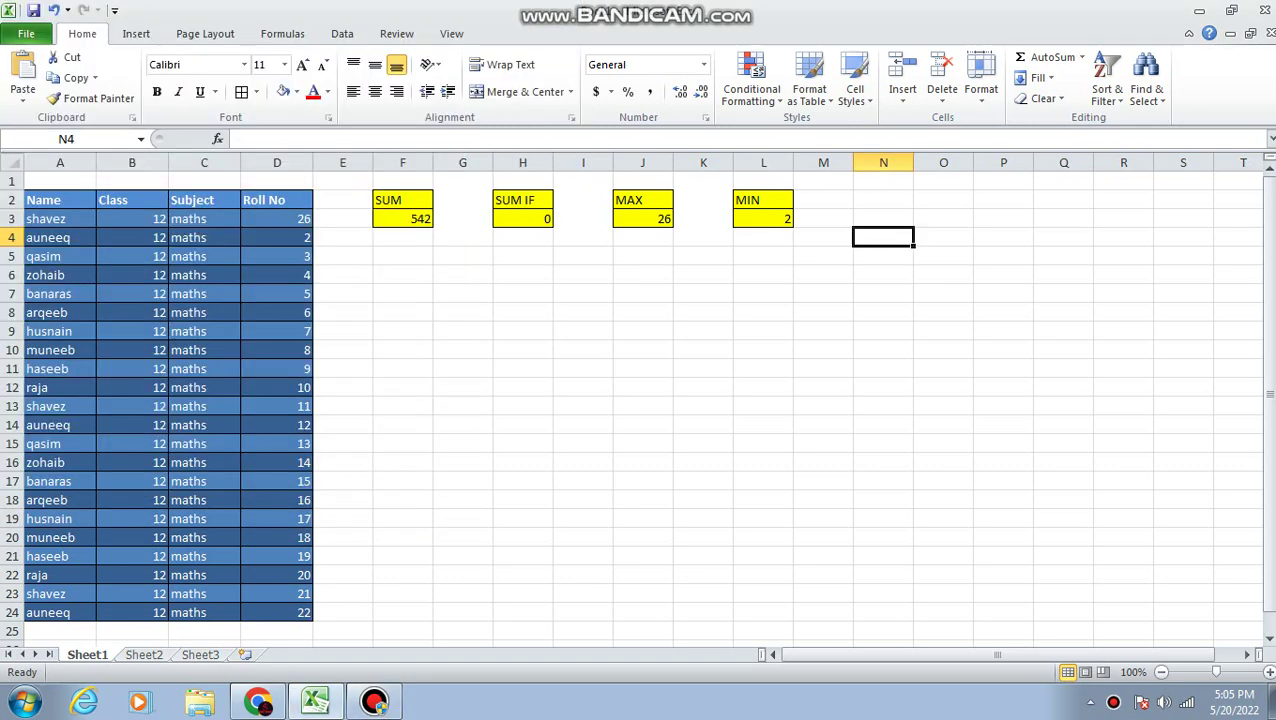
left_click(59, 200)
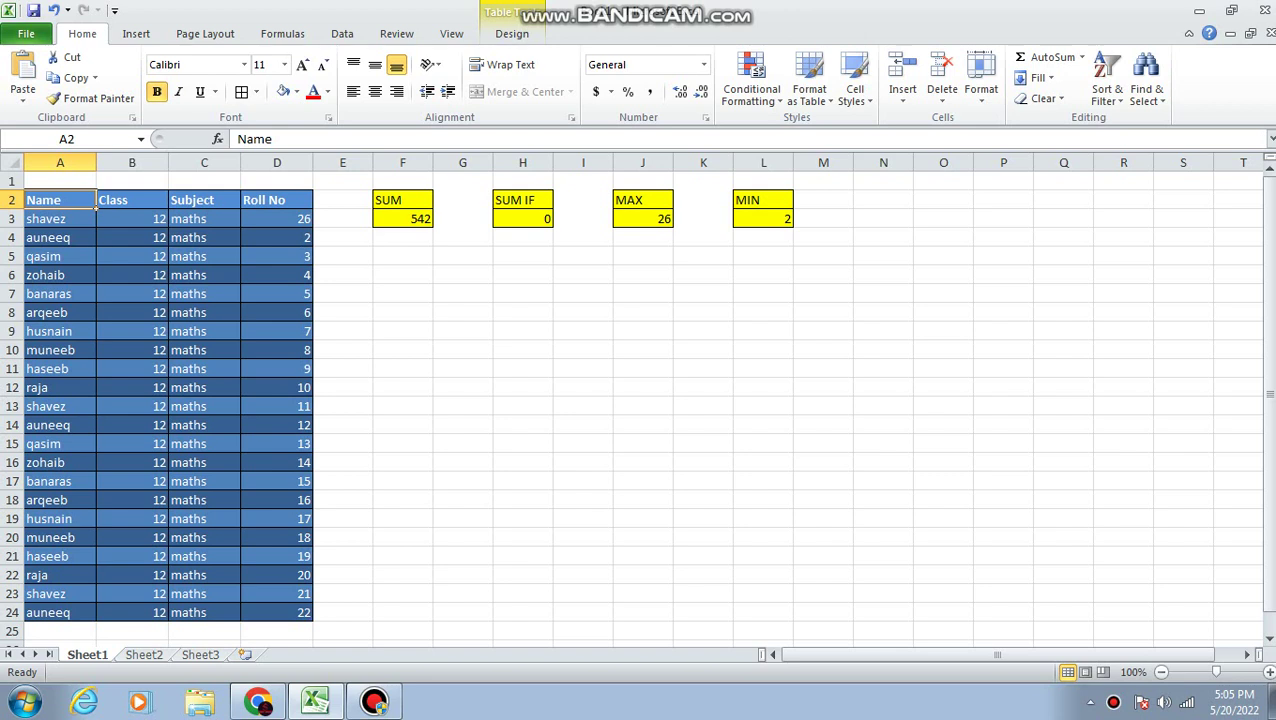
left_click_drag(96, 206, 313, 207)
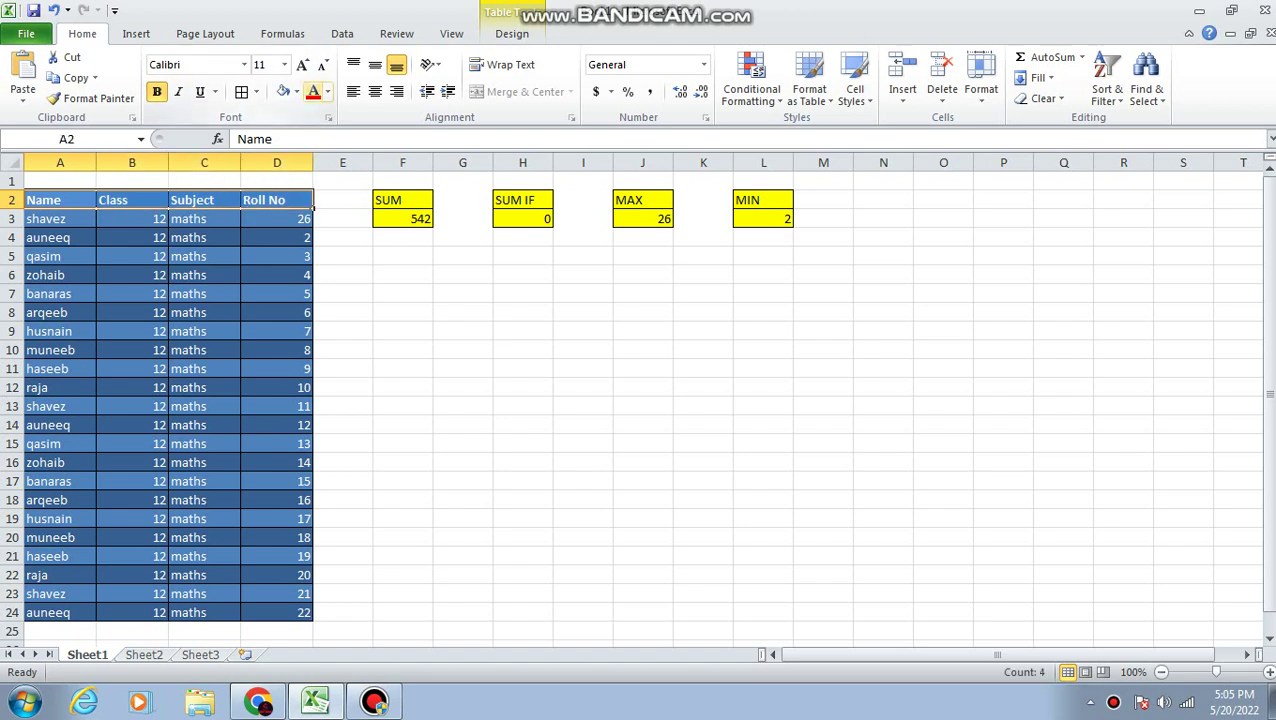
left_click(327, 91)
left_click(359, 115)
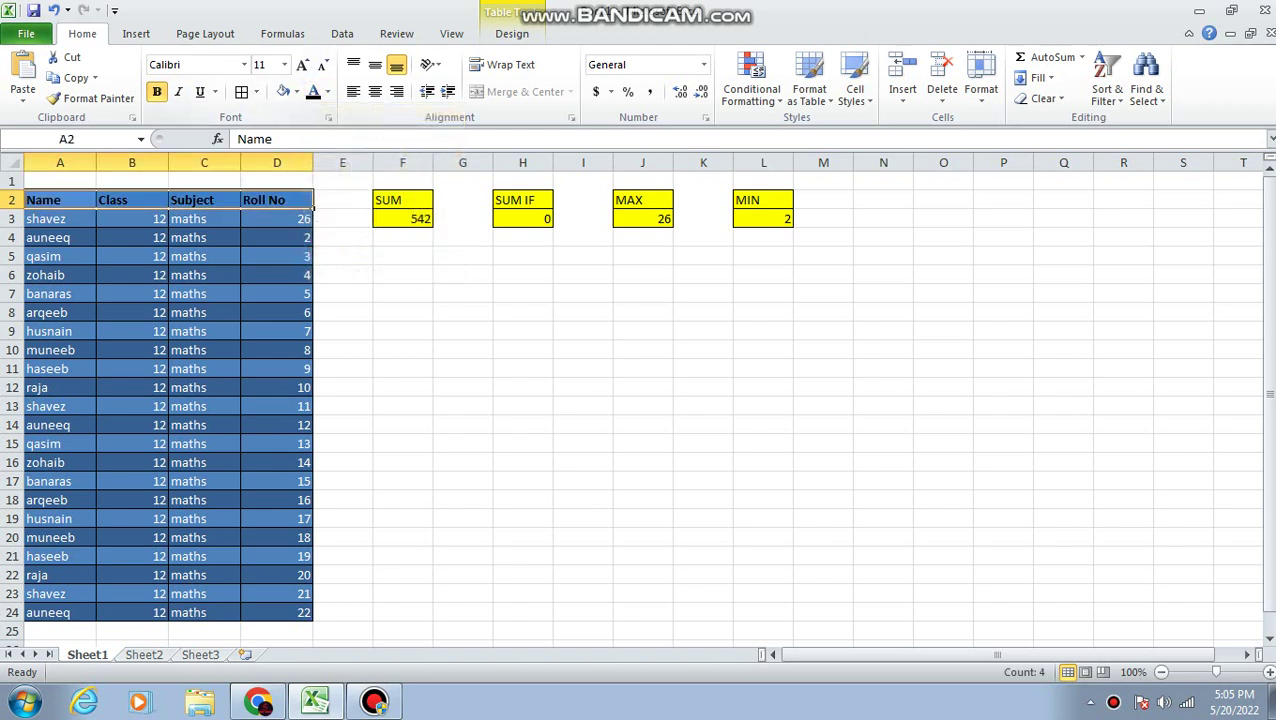
left_click(60, 218)
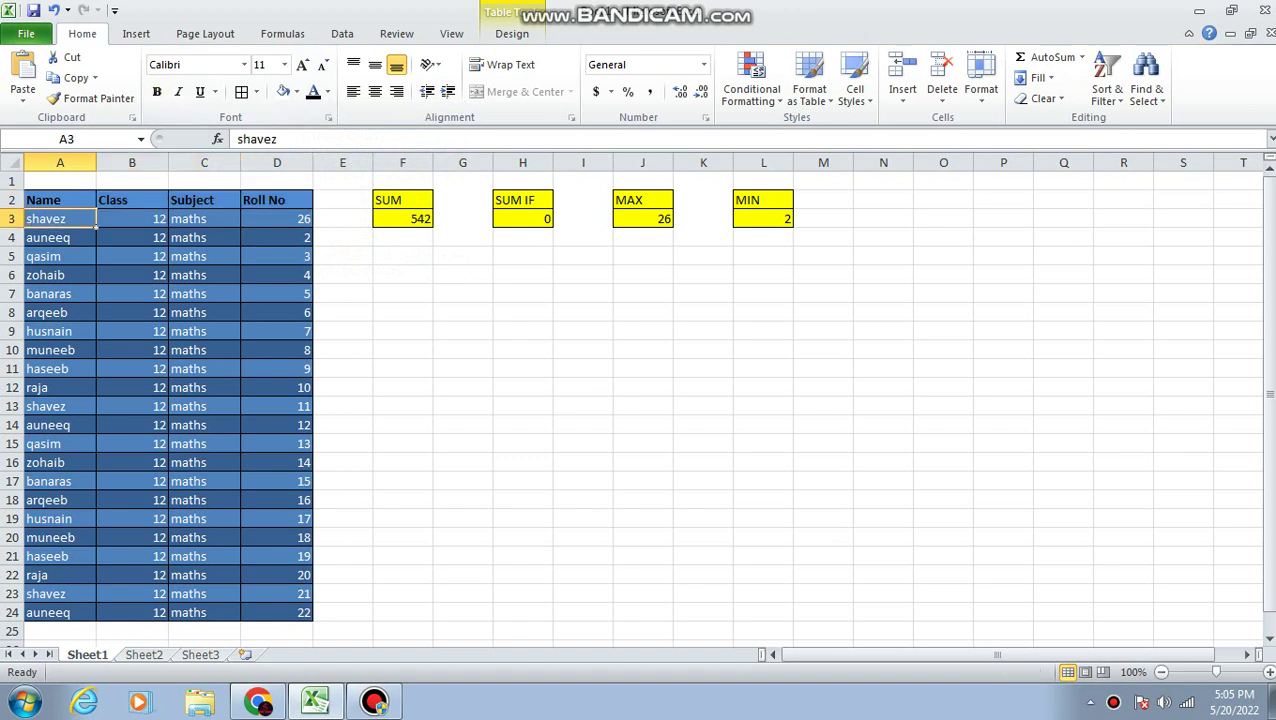
mouse_move(60, 218)
left_mouse_down()
mouse_move(277, 218)
mouse_move(277, 612)
left_mouse_up()
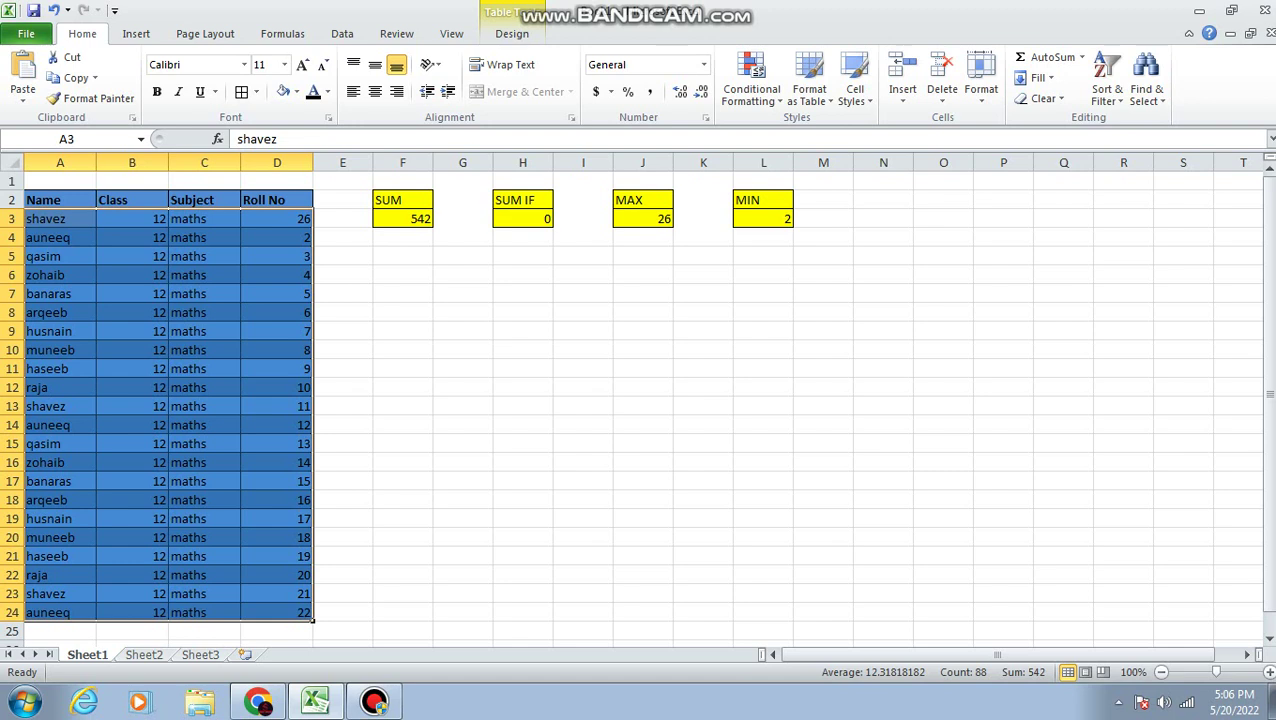
left_click(60, 256)
left_click(60, 237)
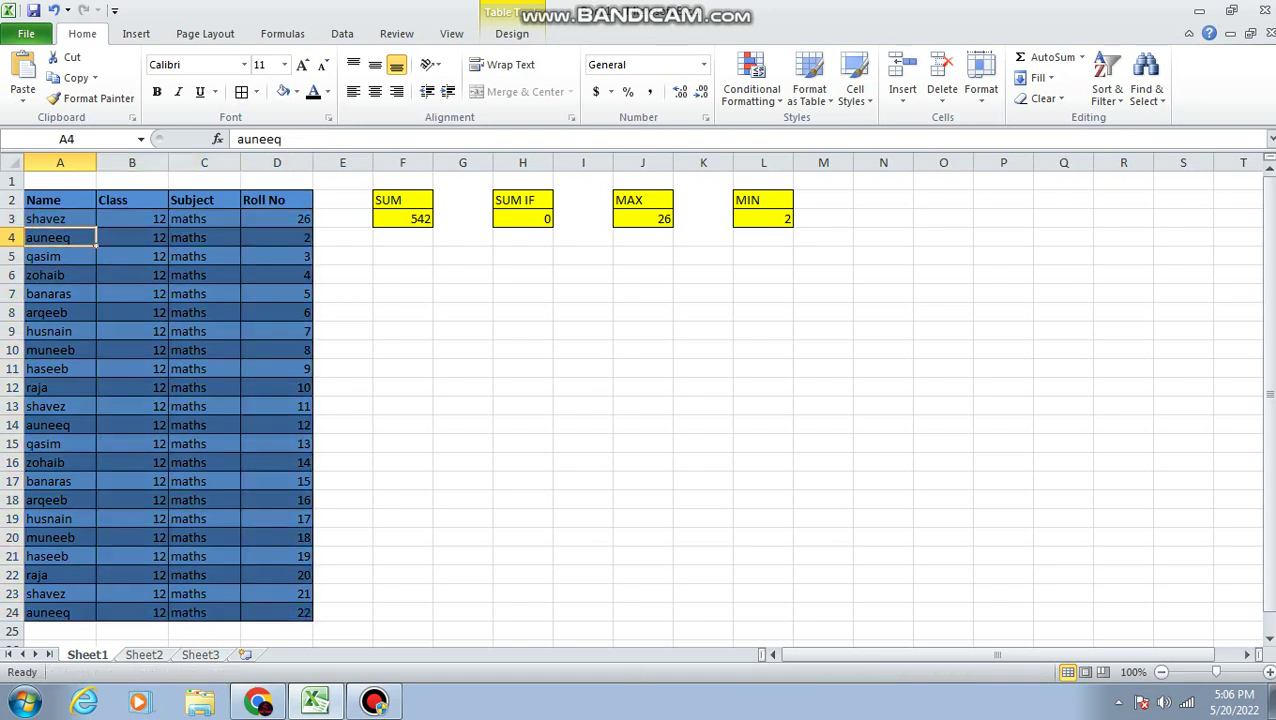
left_click(60, 218)
left_click(60, 256)
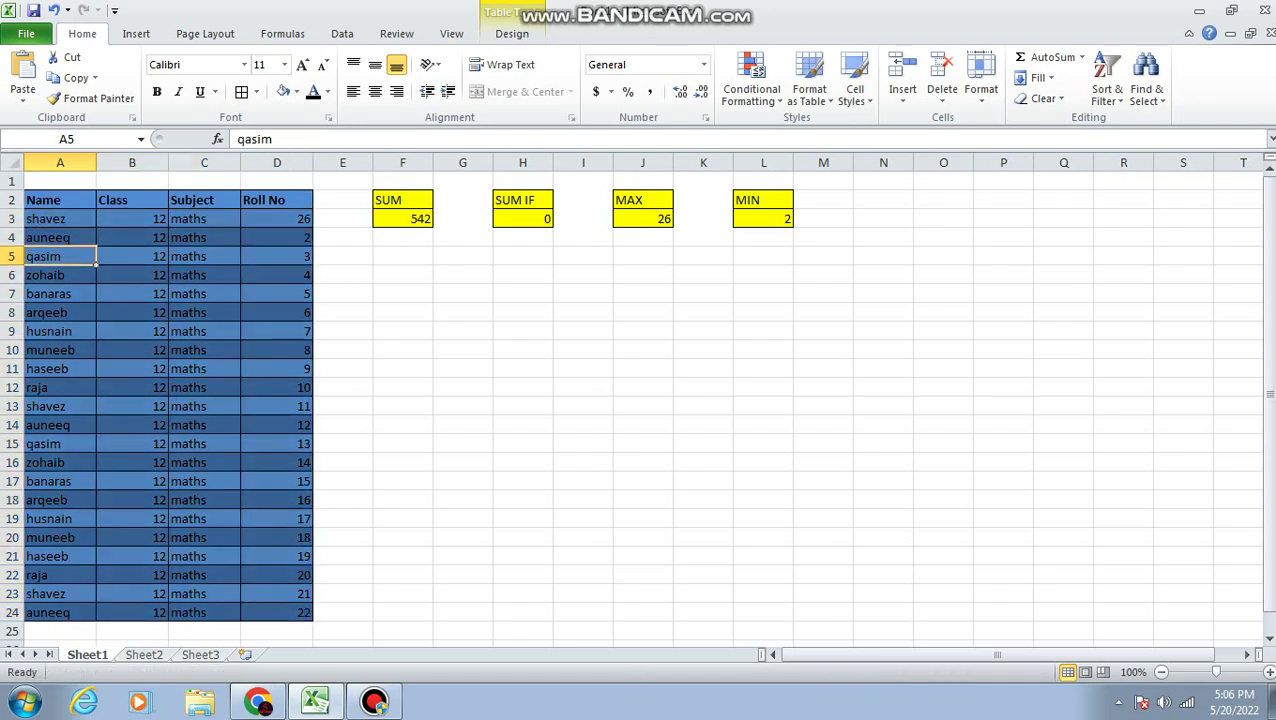
left_click(60, 275)
left_click(60, 293)
left_click(60, 312)
left_click(60, 331)
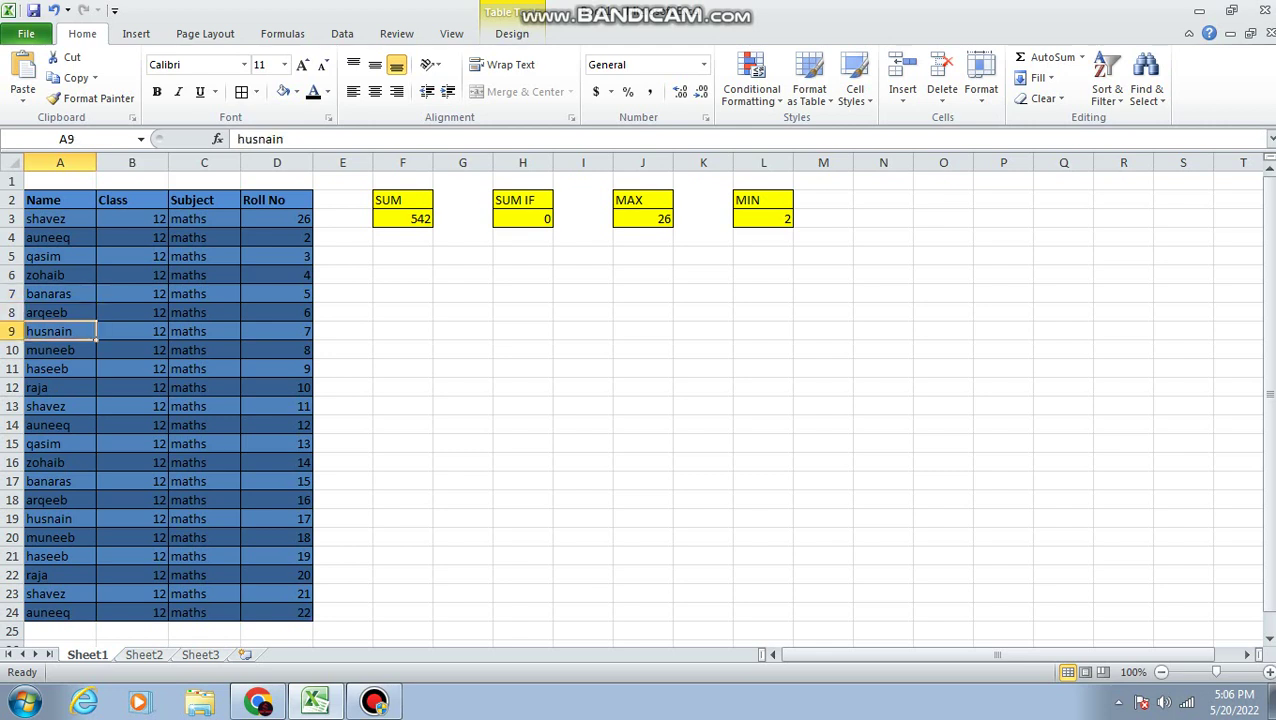
left_click(60, 350)
left_click(60, 368)
left_click(60, 387)
left_click(60, 406)
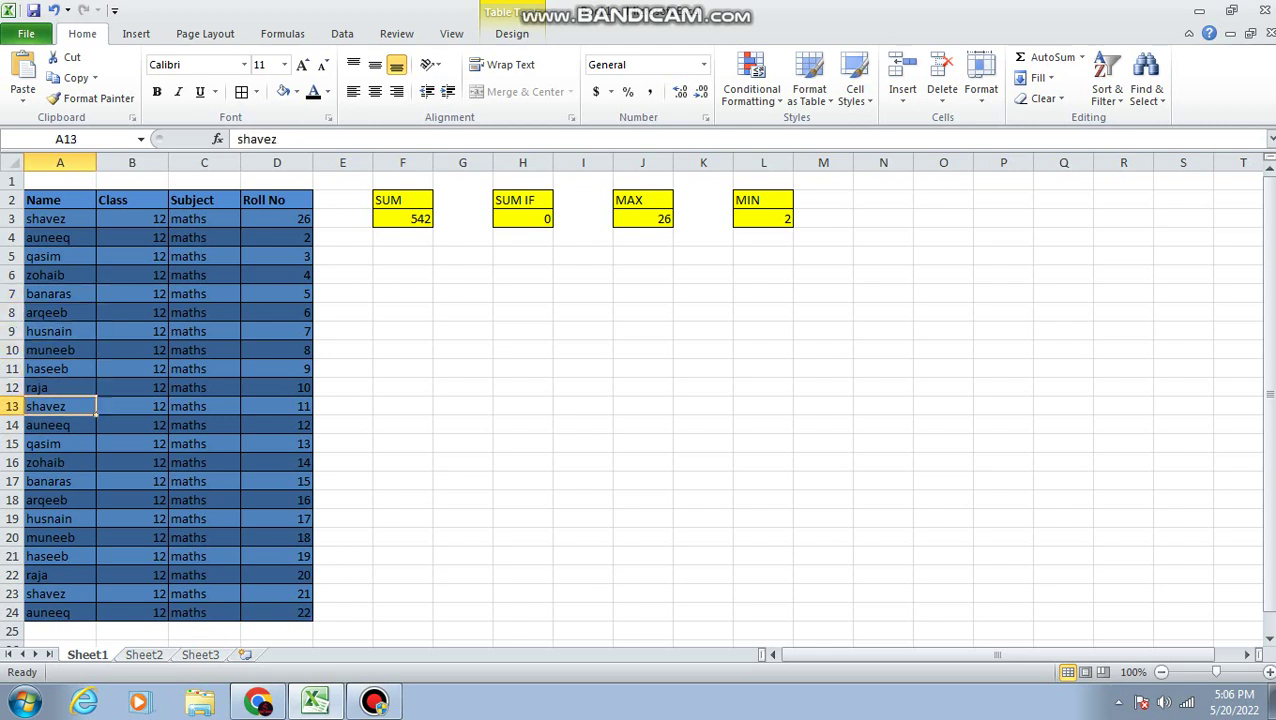
left_click(60, 425)
left_click(60, 443)
left_click(60, 500)
left_click(60, 556)
left_click(60, 575)
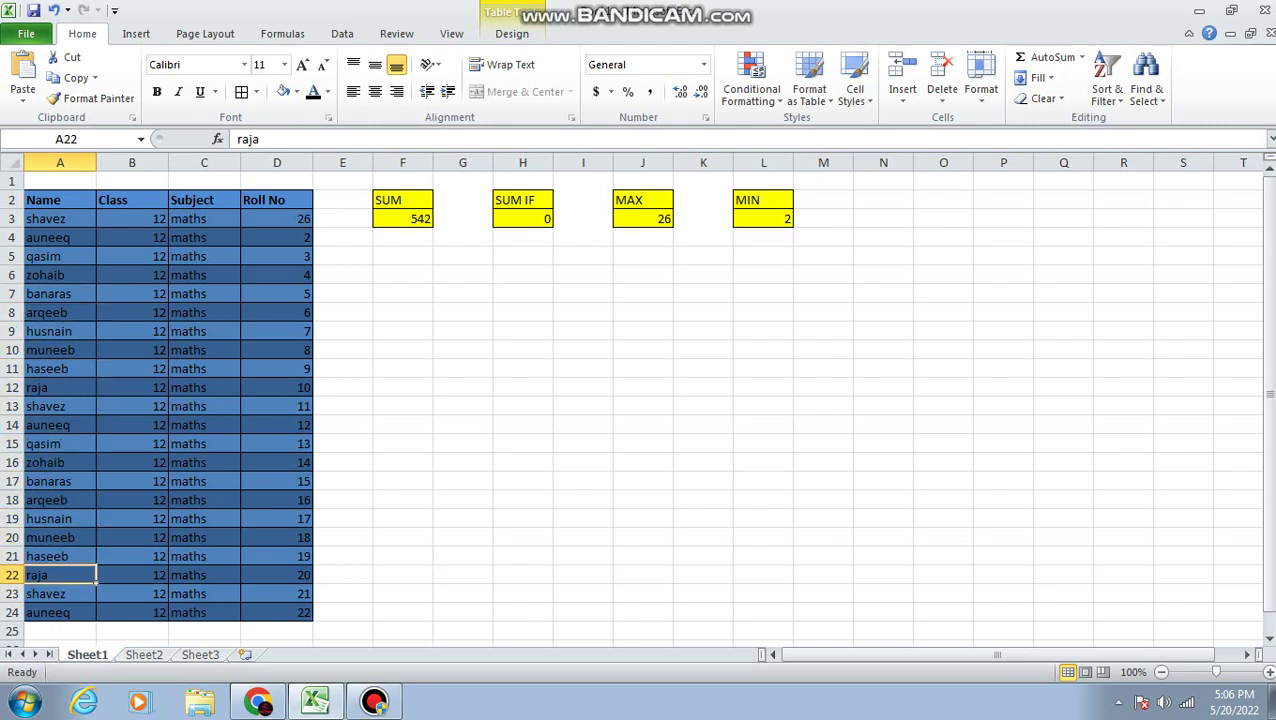
left_click(60, 612)
left_click(131, 612)
left_click(131, 593)
left_click(131, 406)
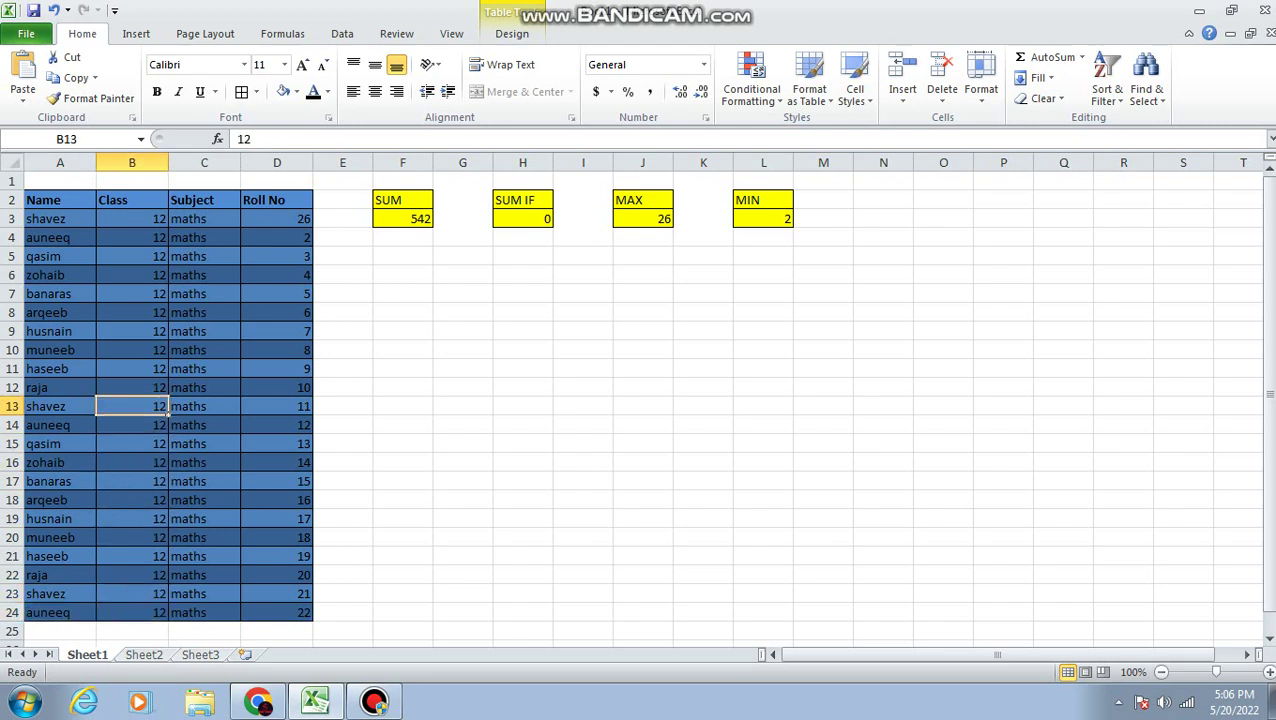
left_click(131, 200)
key("Down")
key("Down")
key("Down")
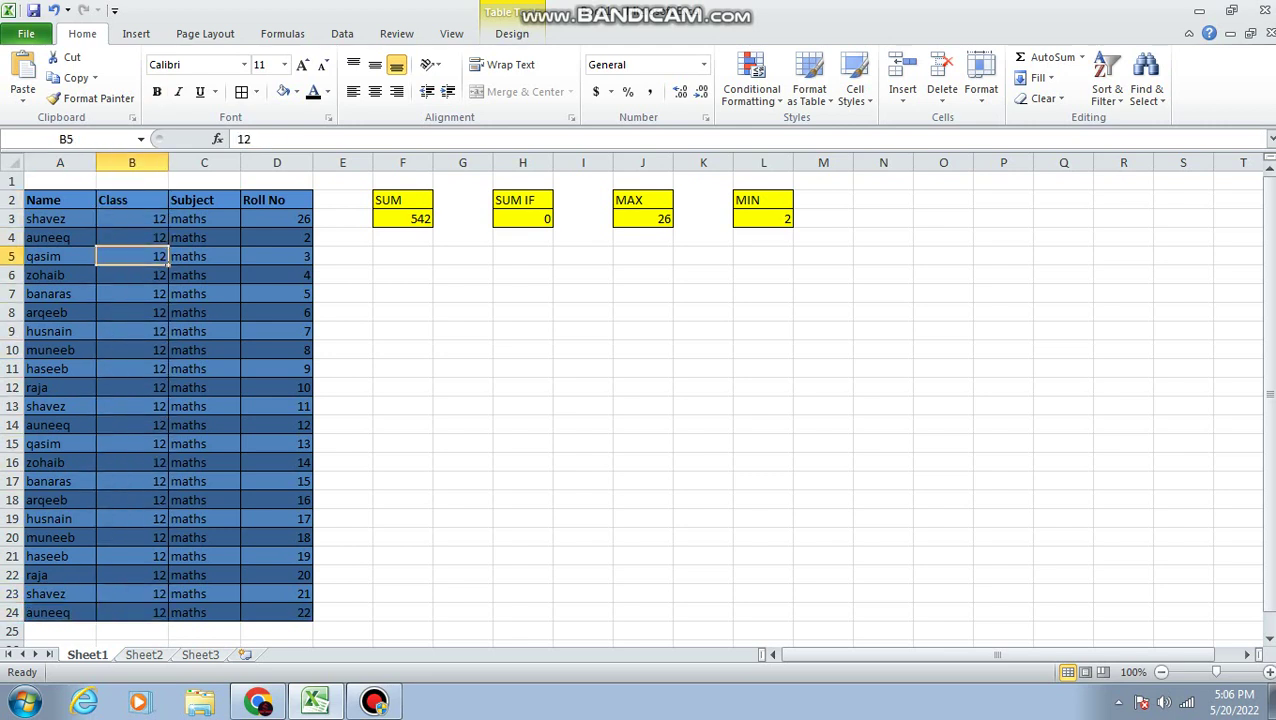
key("Down")
key("Down")
key("Down")
key("Down")
key("Down")
key("Down")
key("Down")
key("Down")
key("Down")
key("Down")
key("Down")
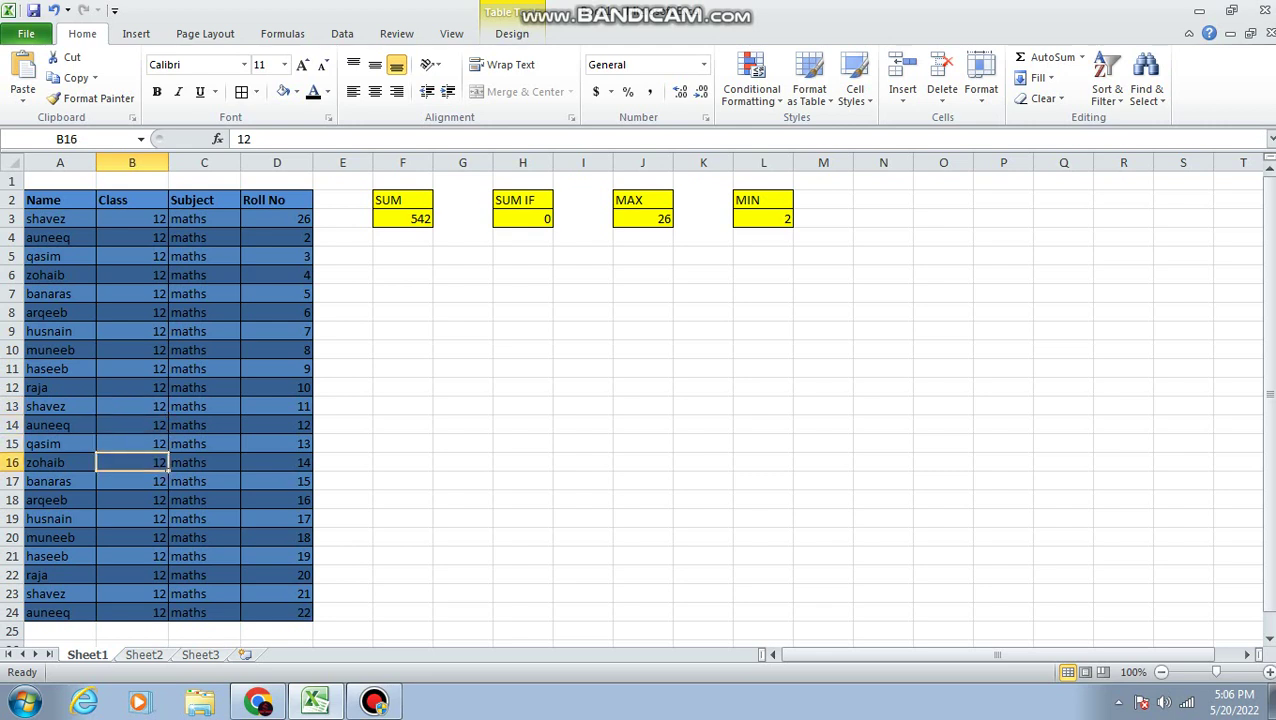
key("Down")
key("Down")
key("Down")
key("Down")
key("Down")
key("Down")
key("Down")
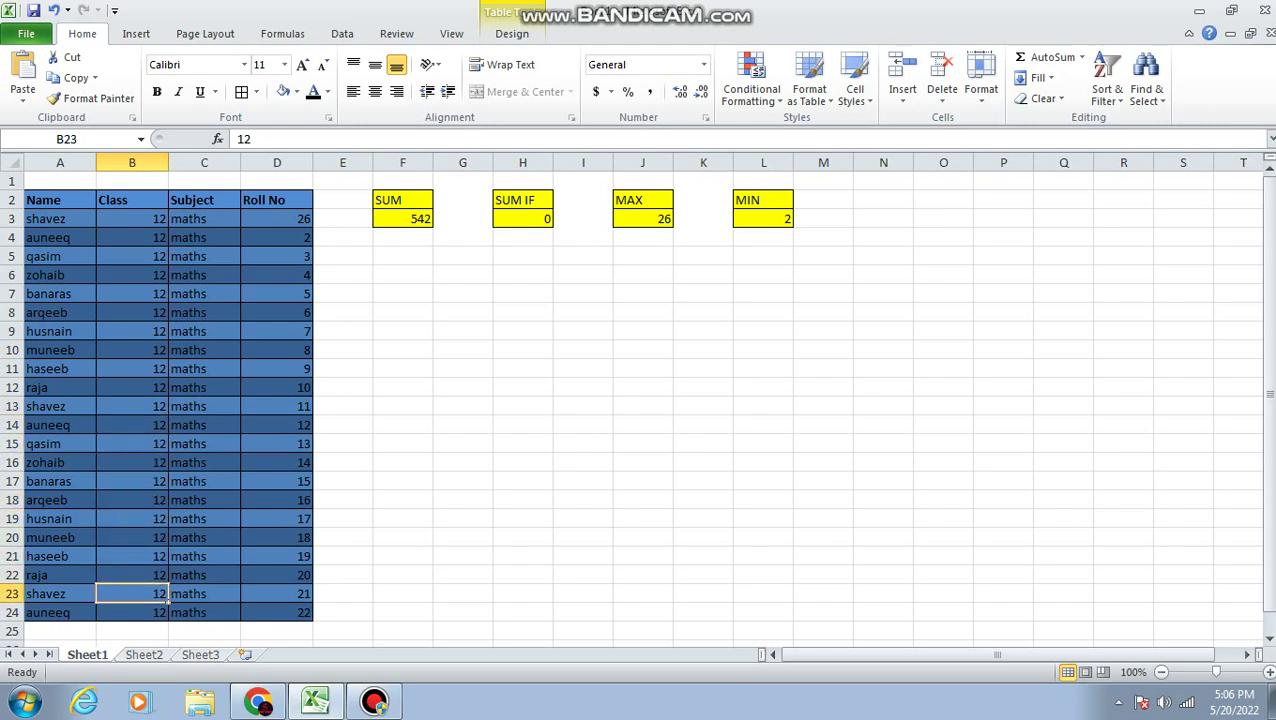
key("Down")
key("Right")
key("Up")
key("Up")
key("Up")
key("Up")
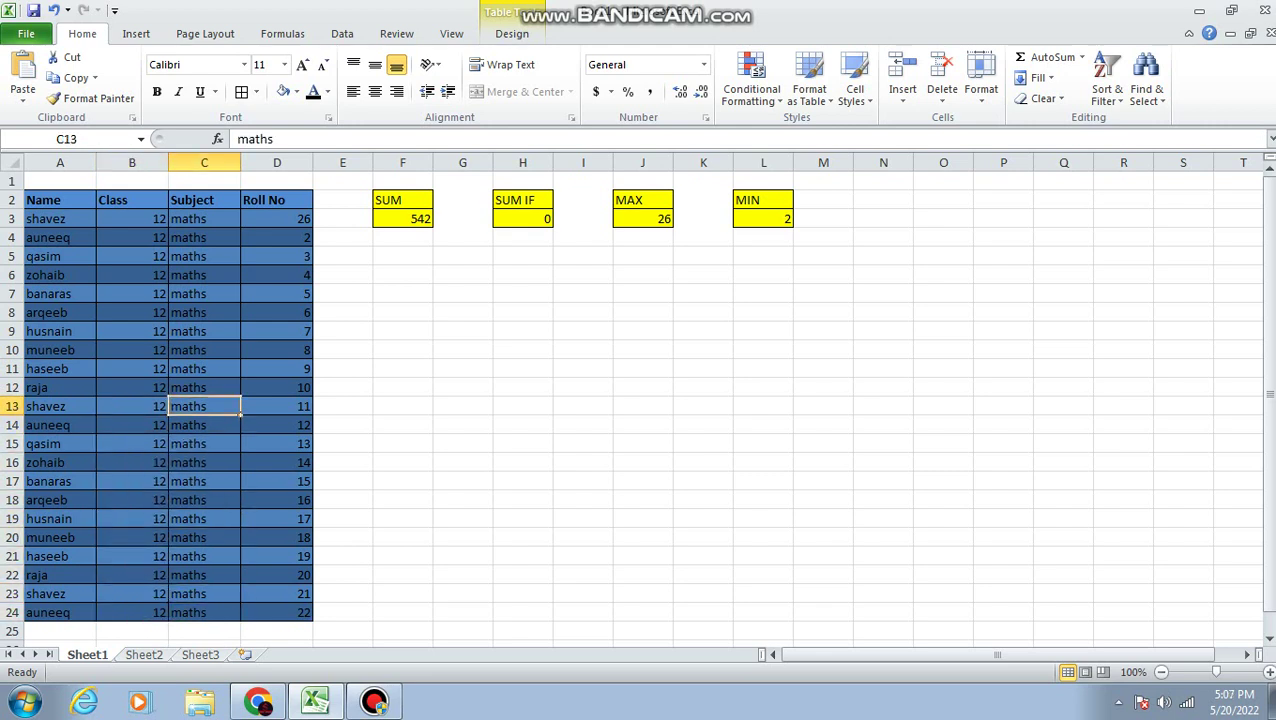
key("Up")
key("Up")
key("Up")
key("Down")
key("Down")
key("Down")
key("Down")
key("Down")
key("Down")
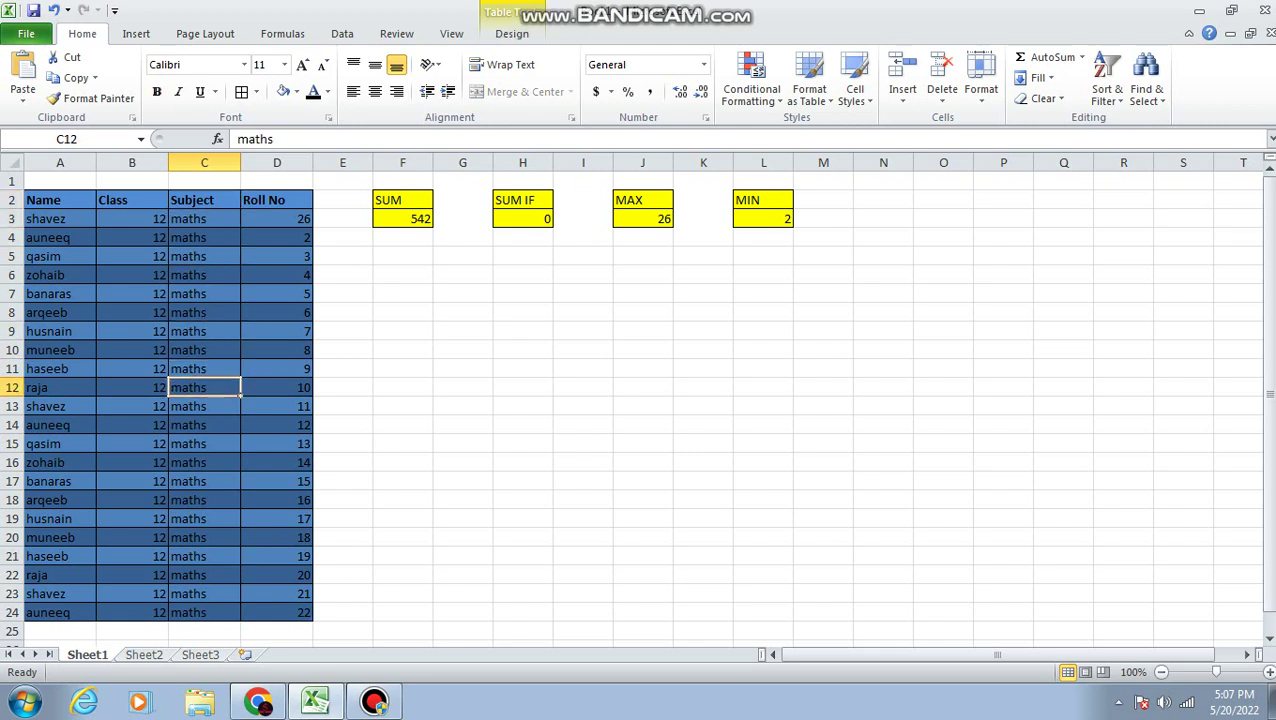
key("Down")
key("Down")
key("Down")
key("Down")
key("Right")
key("Up")
key("Up")
key("Up")
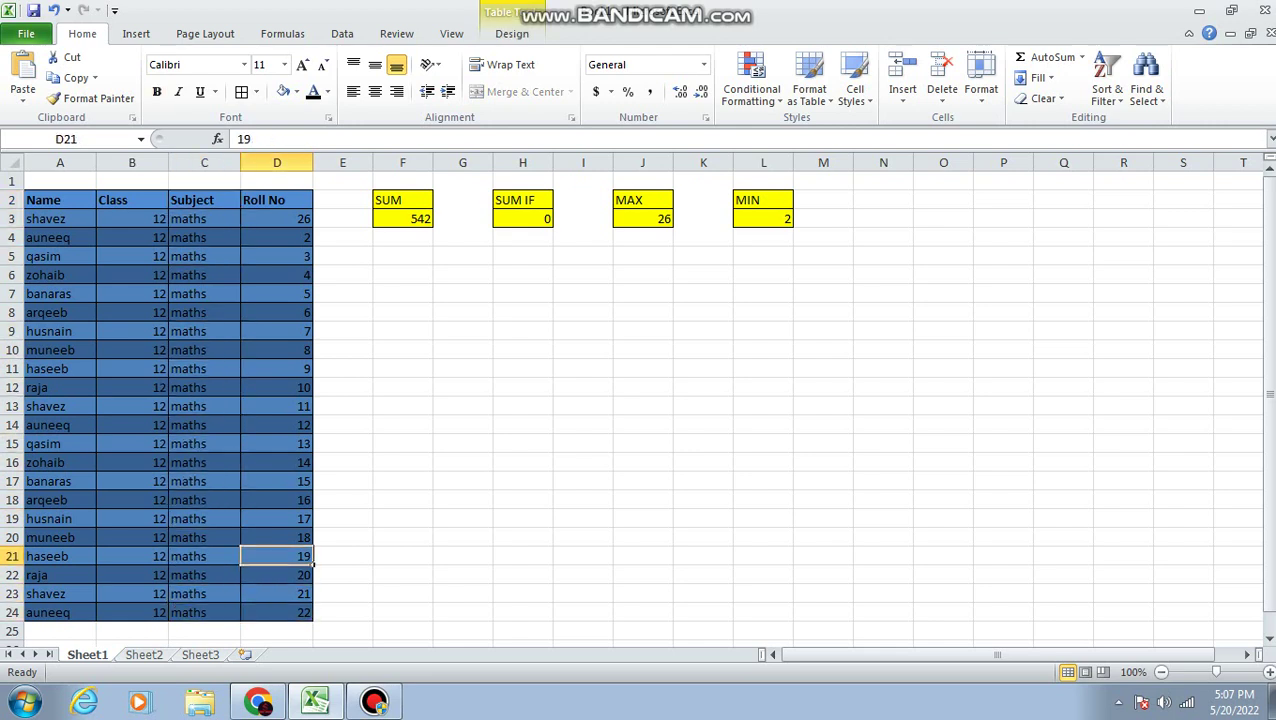
key("Up")
key("Up")
key("Up")
key("Up")
key("Up")
key("Up")
key("Down")
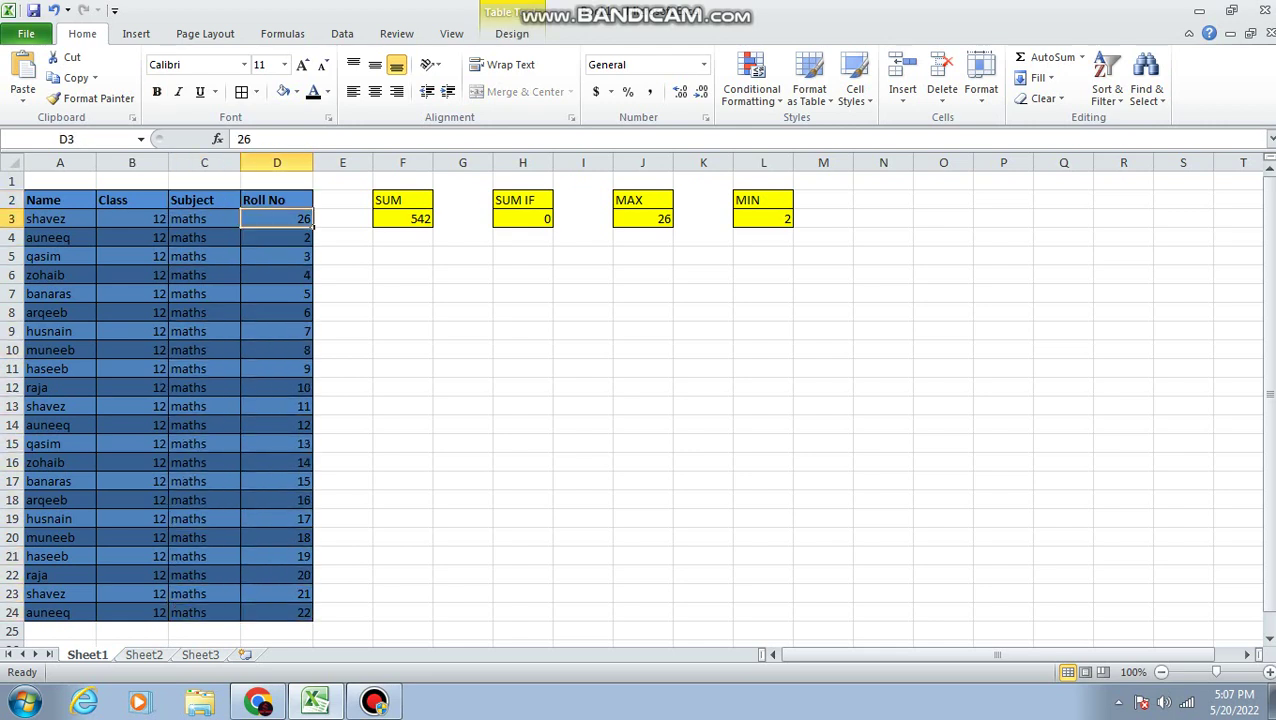
key("Down")
key("Down")
key("Down")
key("Down")
key("Down")
key("Down")
key("Down")
key("Down")
key("Right")
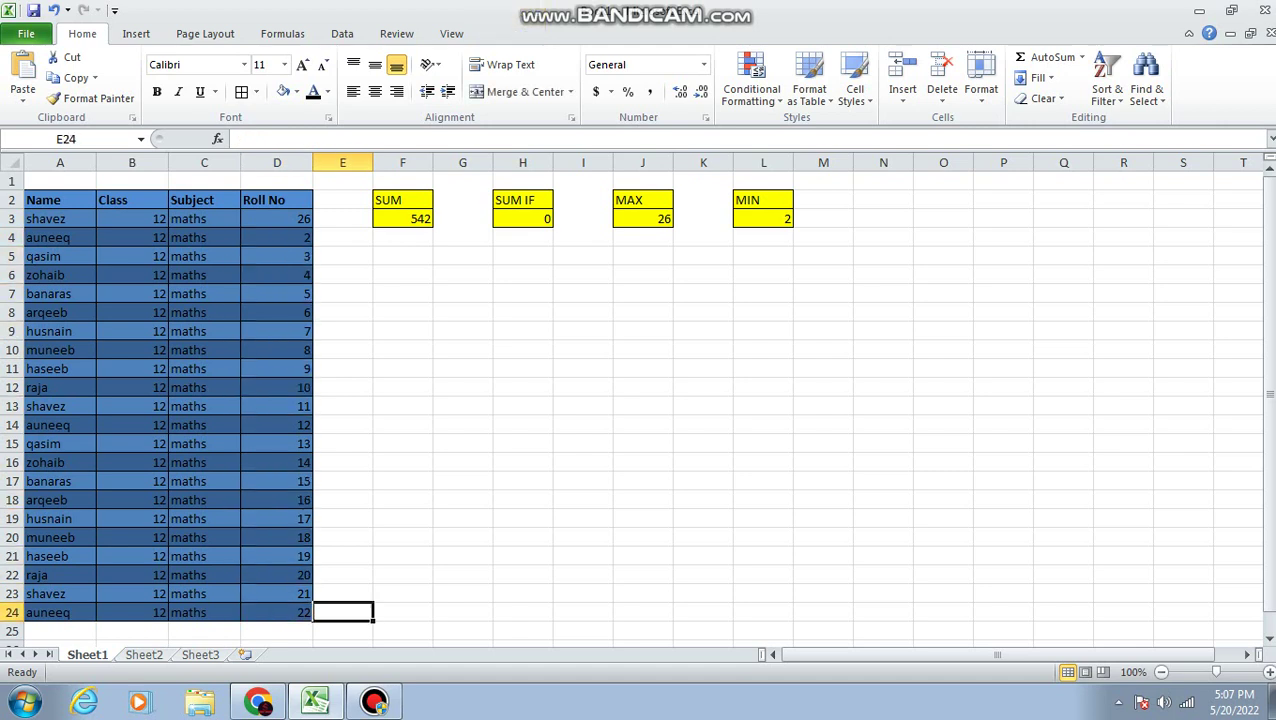
key("Up")
key("Up")
key("Up")
key("Up")
key("Up")
key("Up")
key("Up")
key("Up")
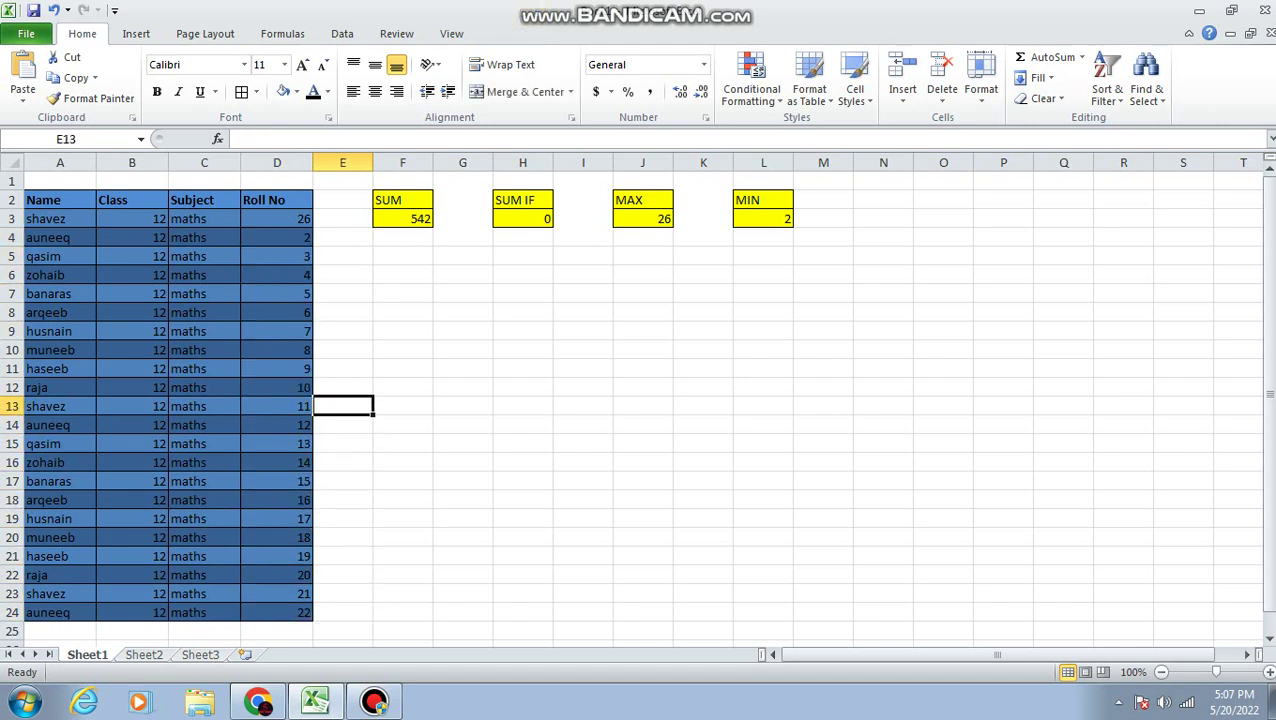
key("Up")
key("Up")
- Type the first note line 'so we will learn how to do' beside the table
key("Right")
type("so")
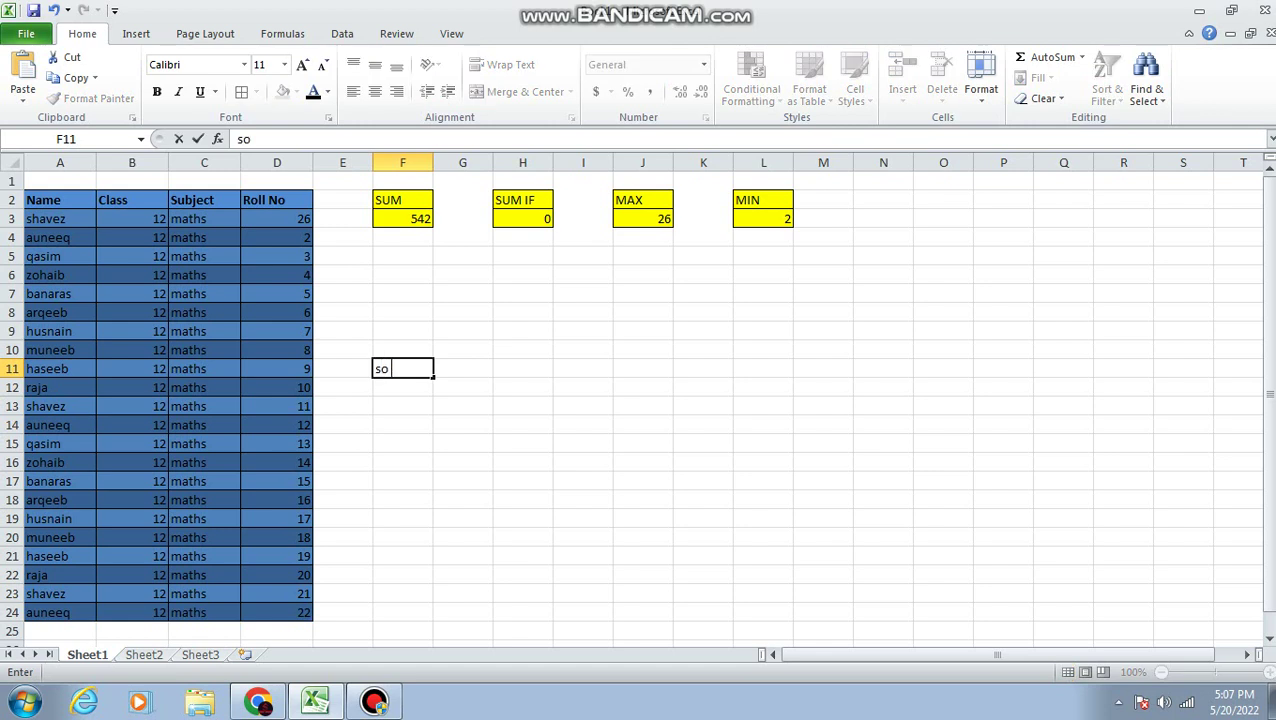
type(" we will ")
type("lean")
key("BackSpace")
type("rn")
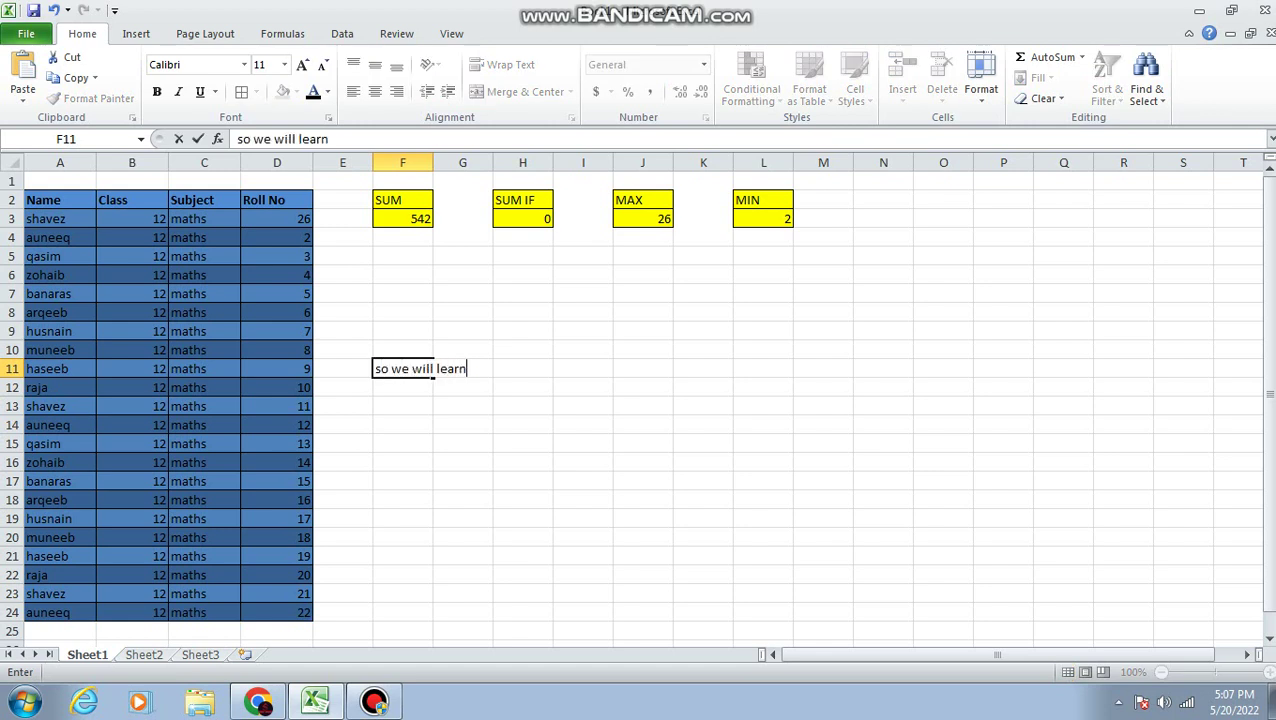
type(" how to d")
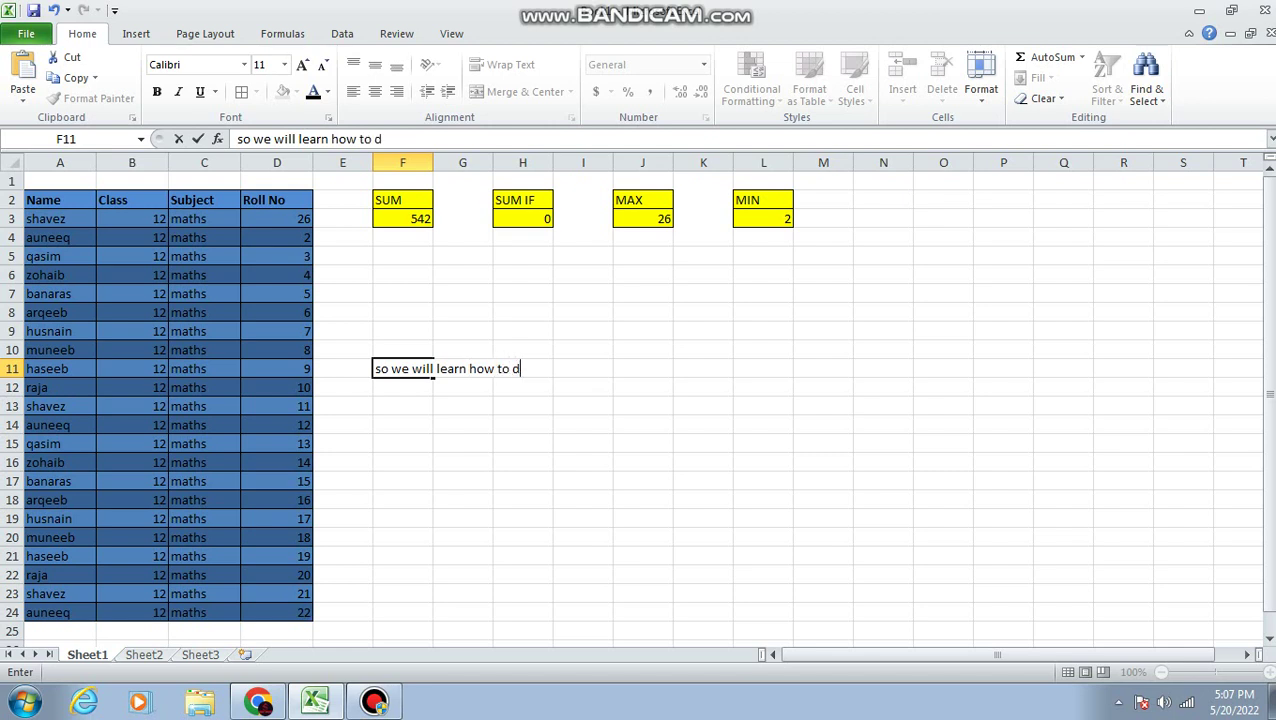
type("o")
key("Return")
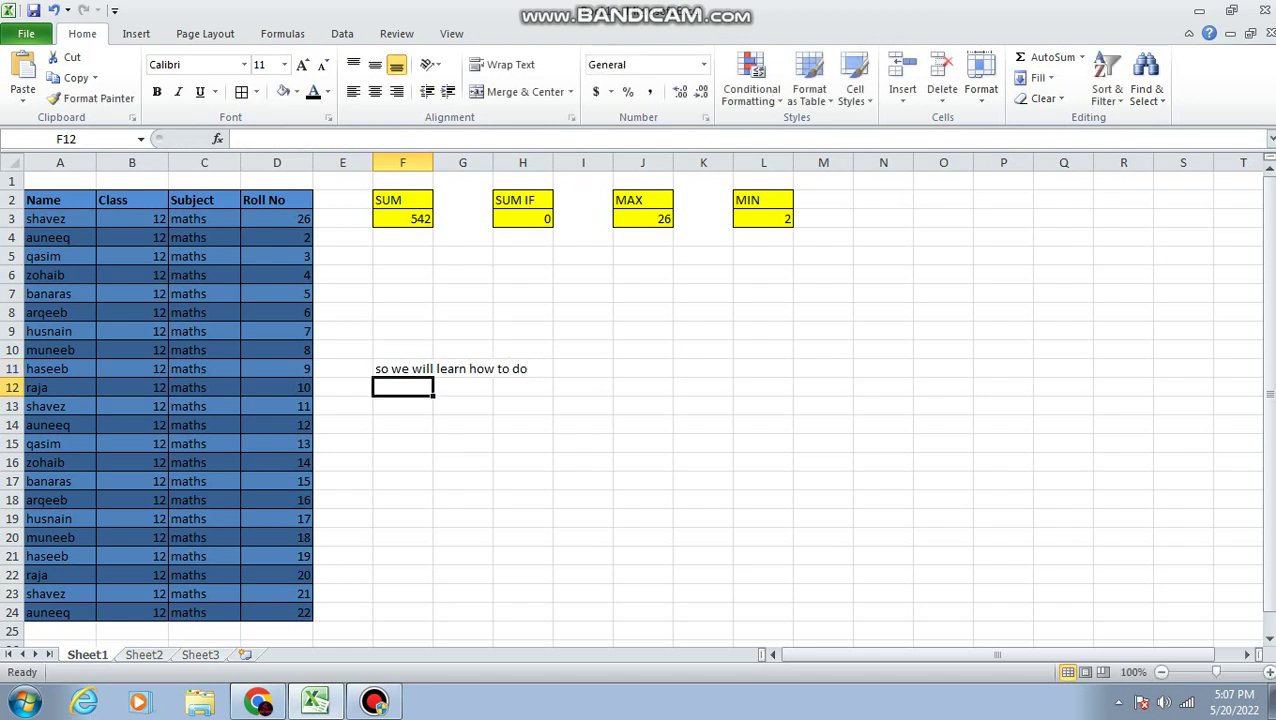
- Add the second line 'sum sum if max and min formula' and move off the note
type("s")
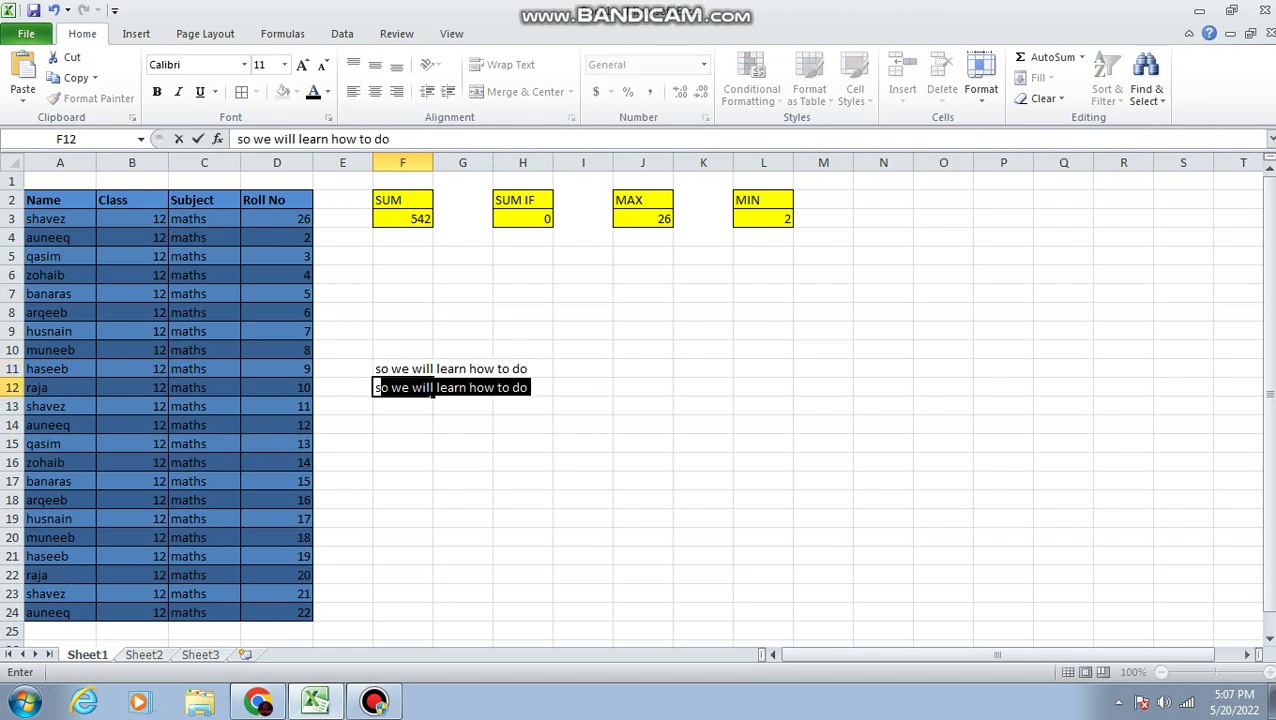
type("um sum")
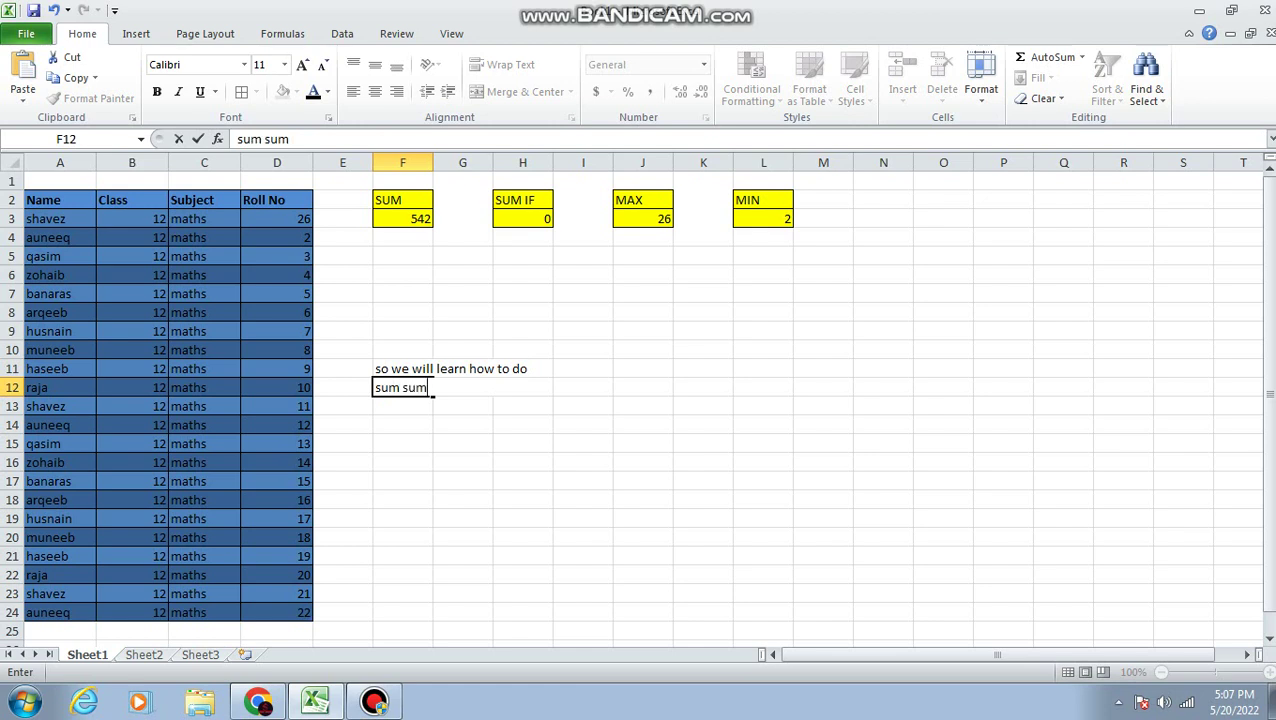
type(" if and")
key("BackSpace")
key("BackSpace")
key("BackSpace")
type("max a")
type("nd min f")
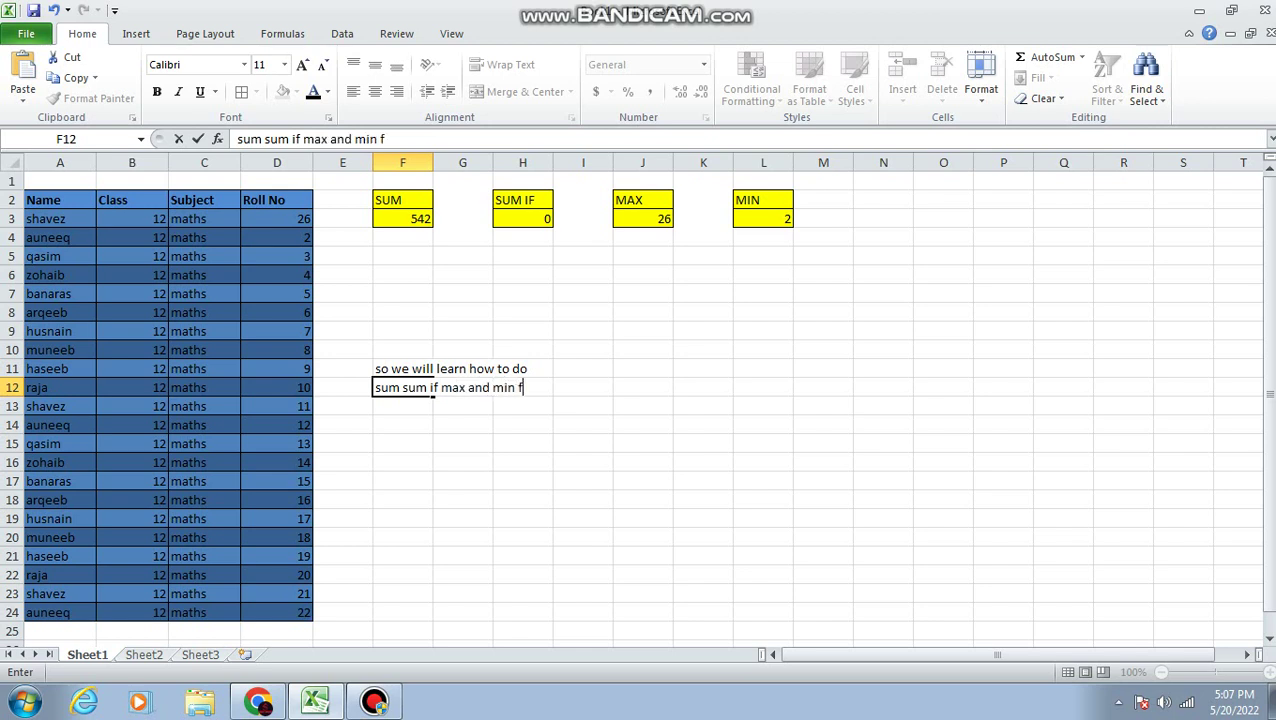
type("ormula")
key("Right")
key("Right")
key("Right")
key("Up")
key("Up")
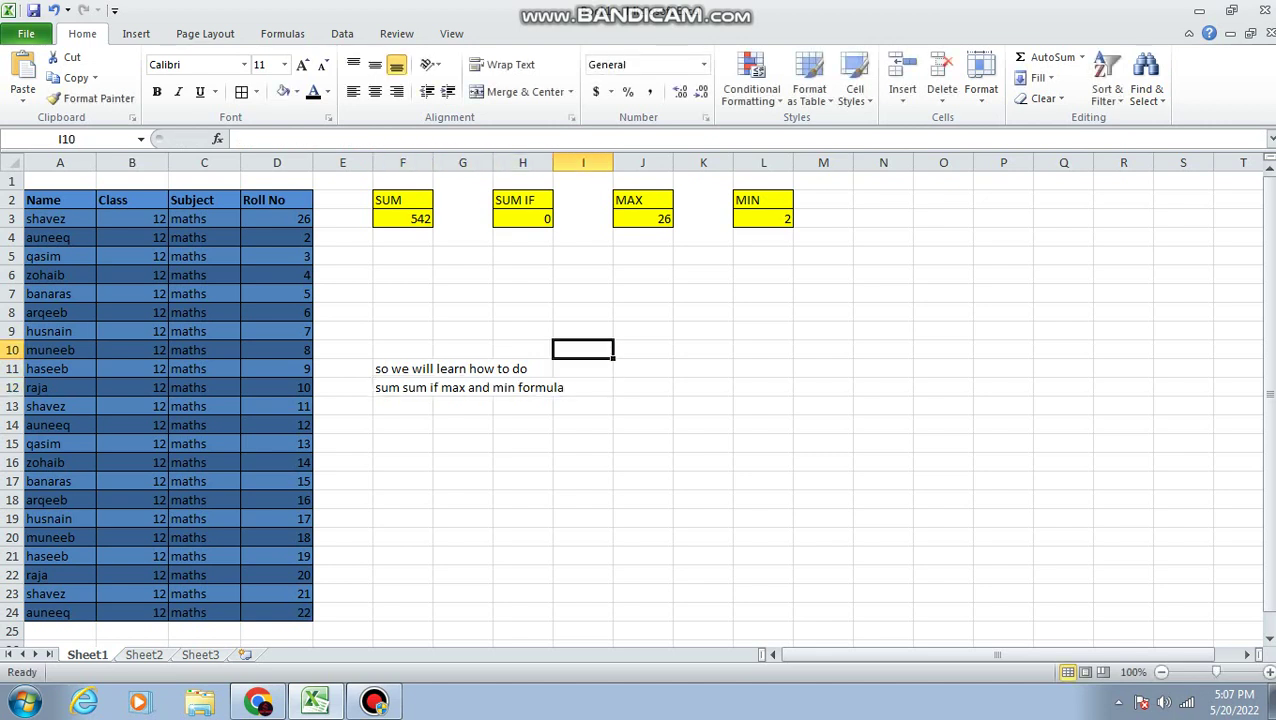
key("Left")
key("Left")
key("Left")
key("Left")
key("Up")
key("Up")
key("Up")
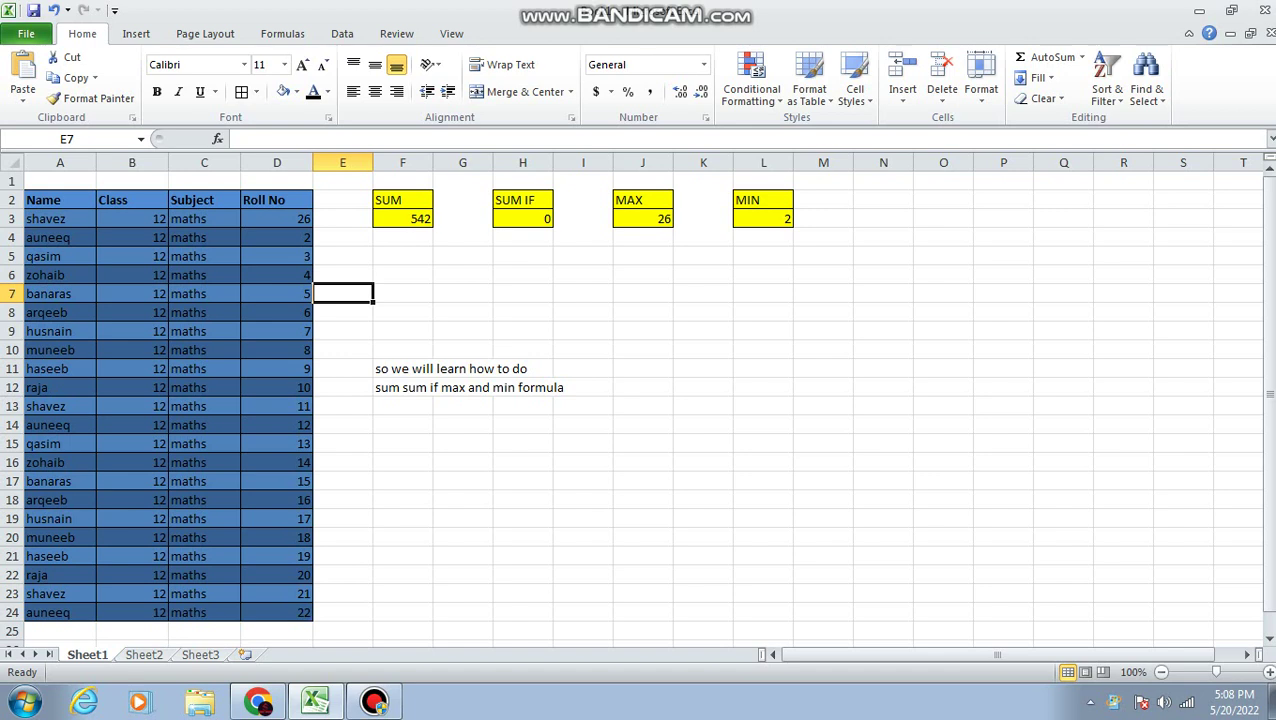
left_click(402, 218)
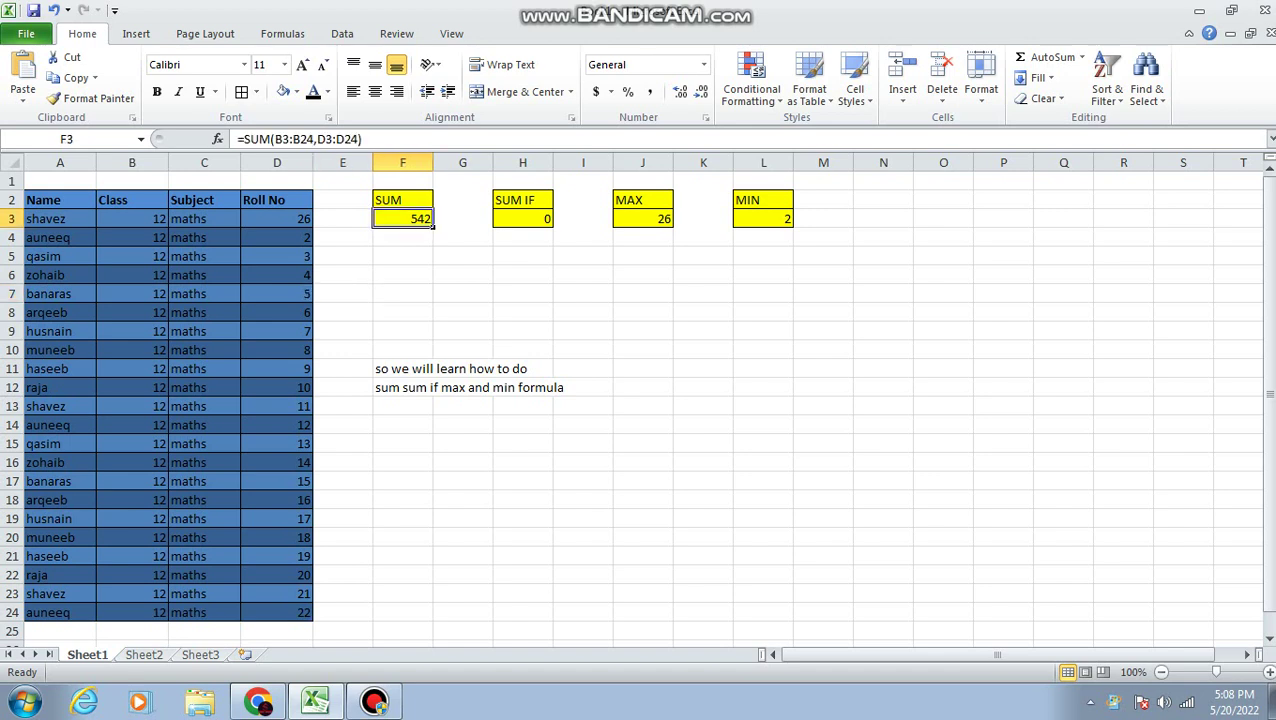
left_click(402, 200)
left_click(402, 218)
double_click(402, 218)
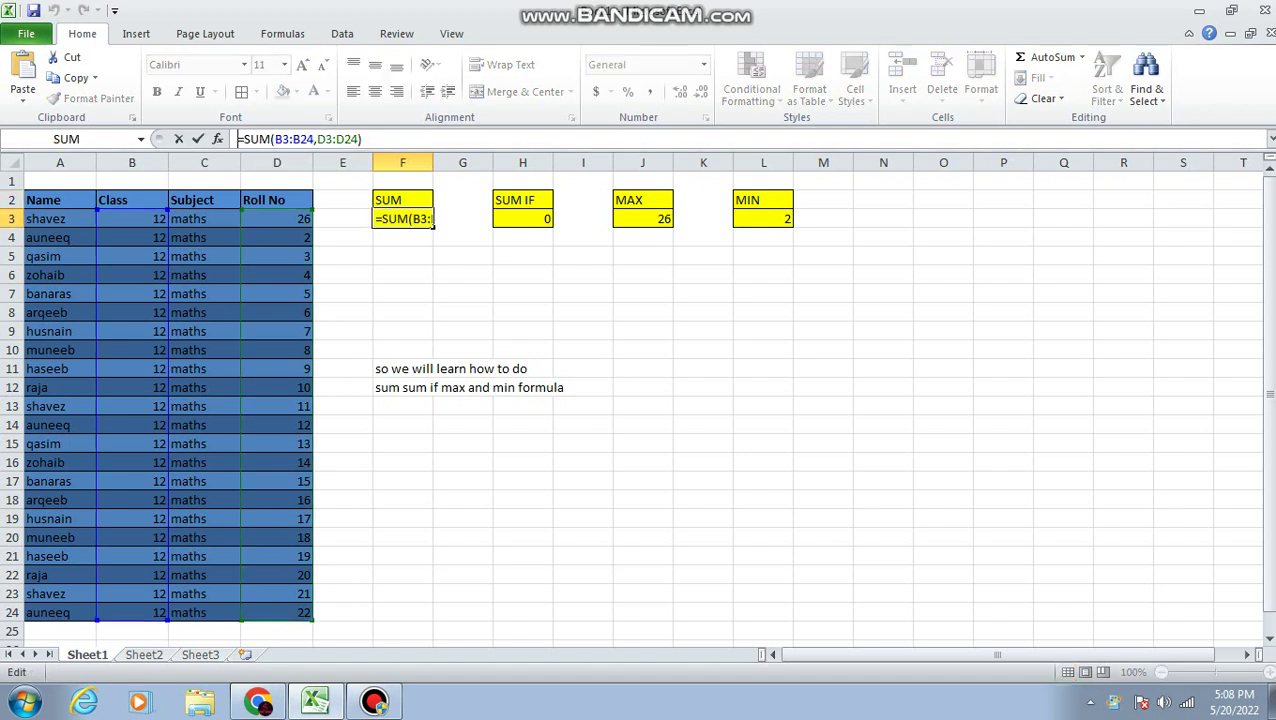
left_click(243, 139)
left_click_drag(238, 139, 306, 139)
key("shift+End")
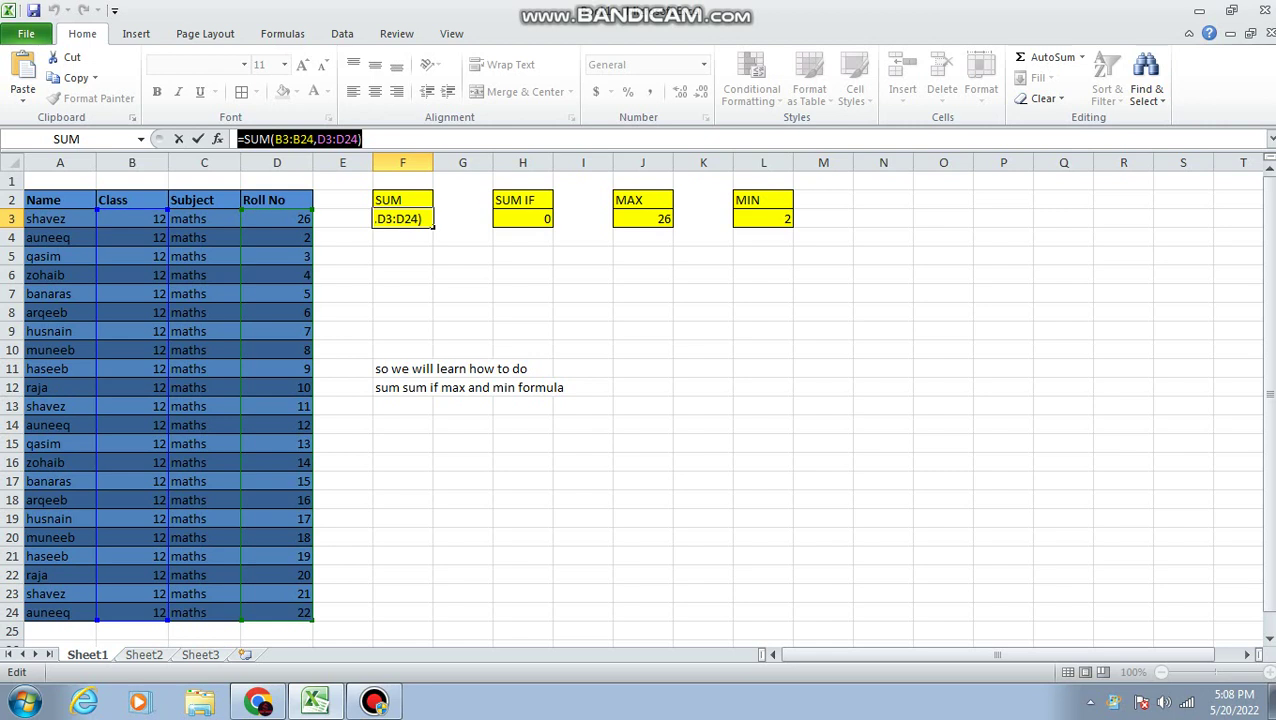
left_click(432, 220)
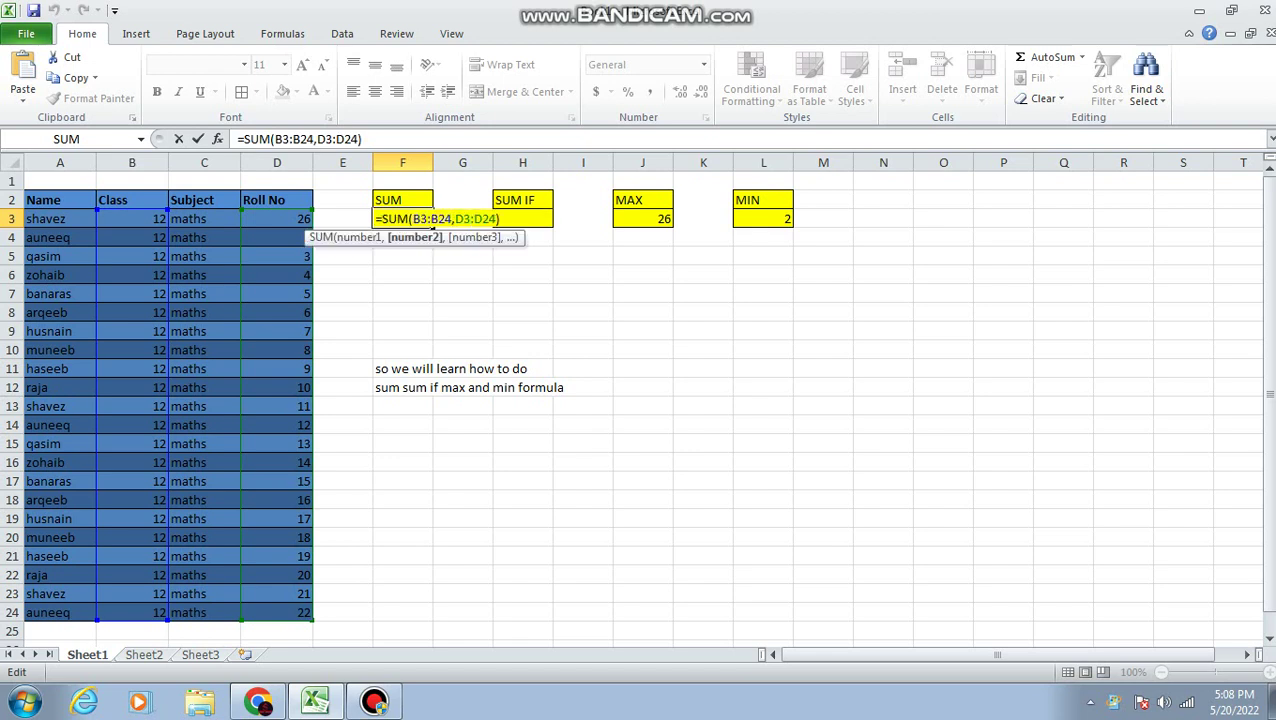
key("Return")
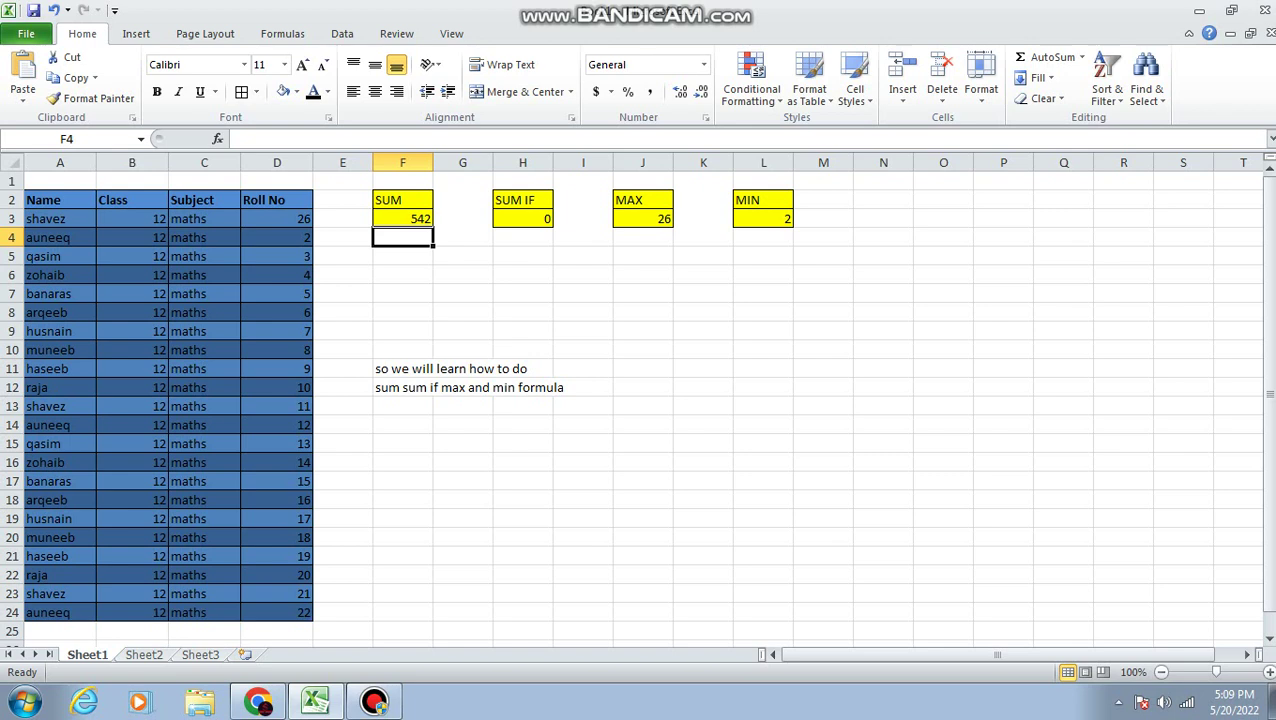
- Delete the old SUMIF formula from H3 and leave the cell blank
left_click(522, 218)
left_click(522, 200)
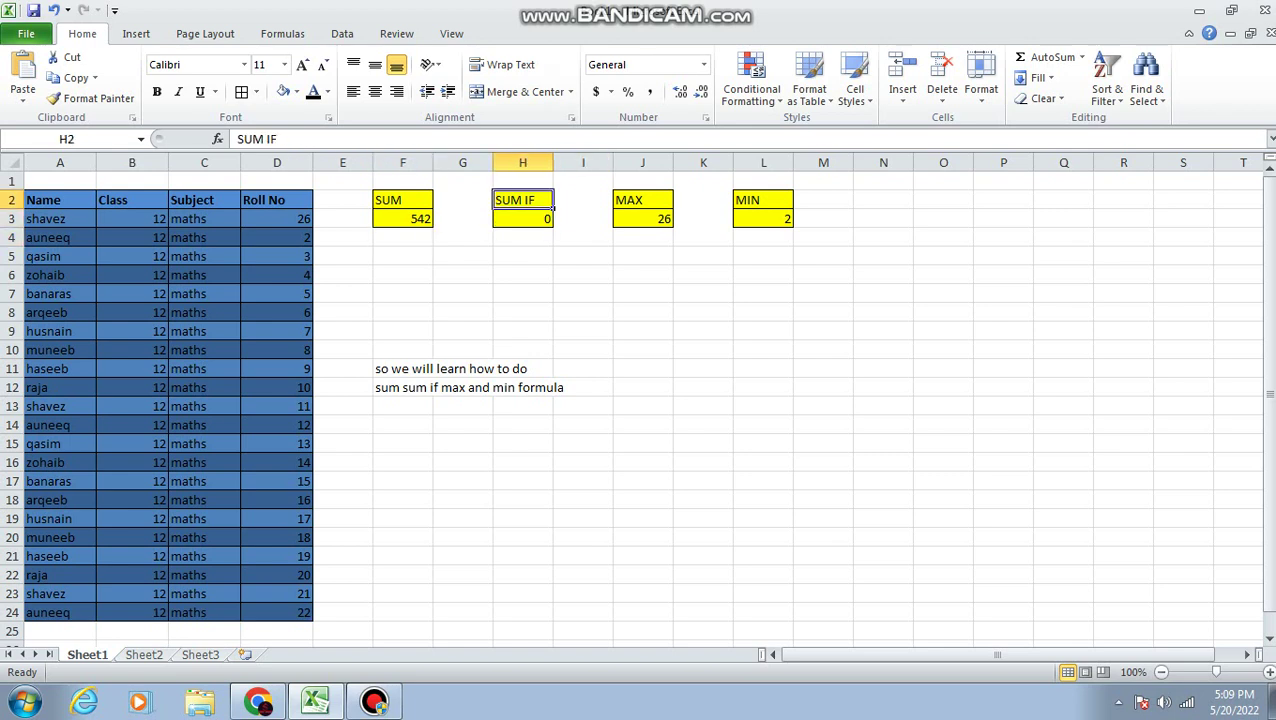
left_click(522, 218)
double_click(522, 218)
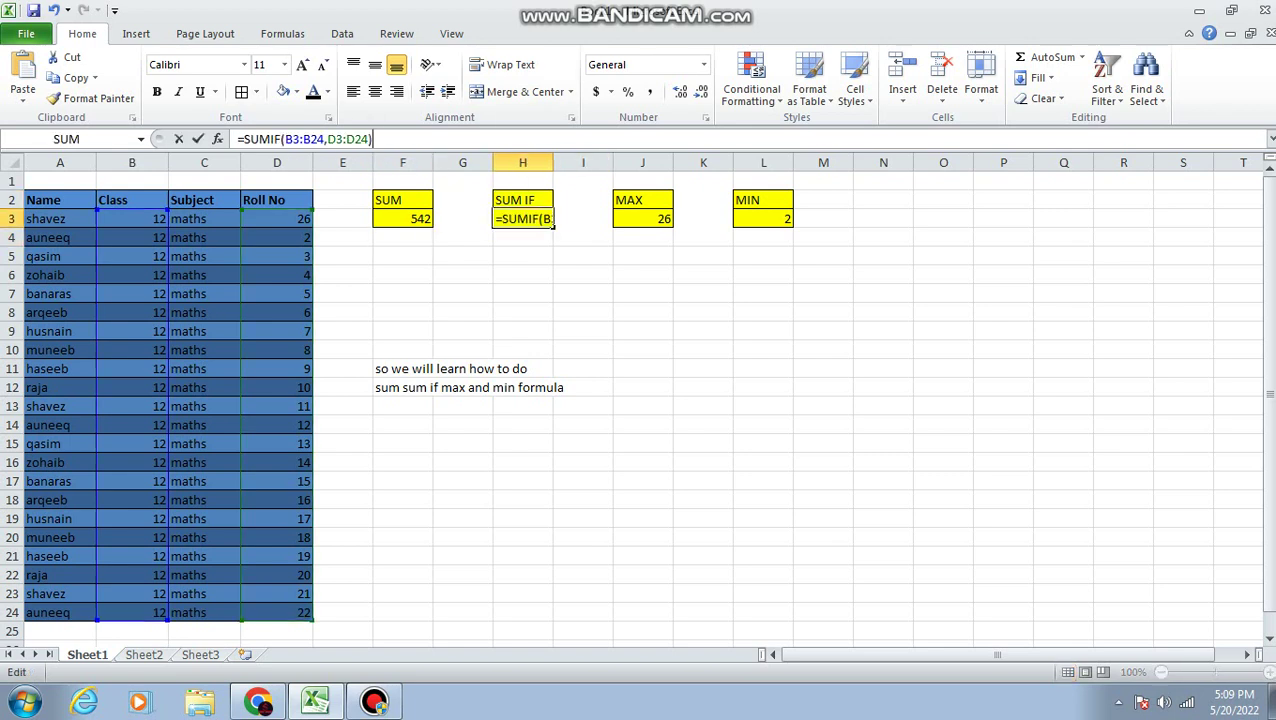
left_click_drag(372, 139, 236, 139)
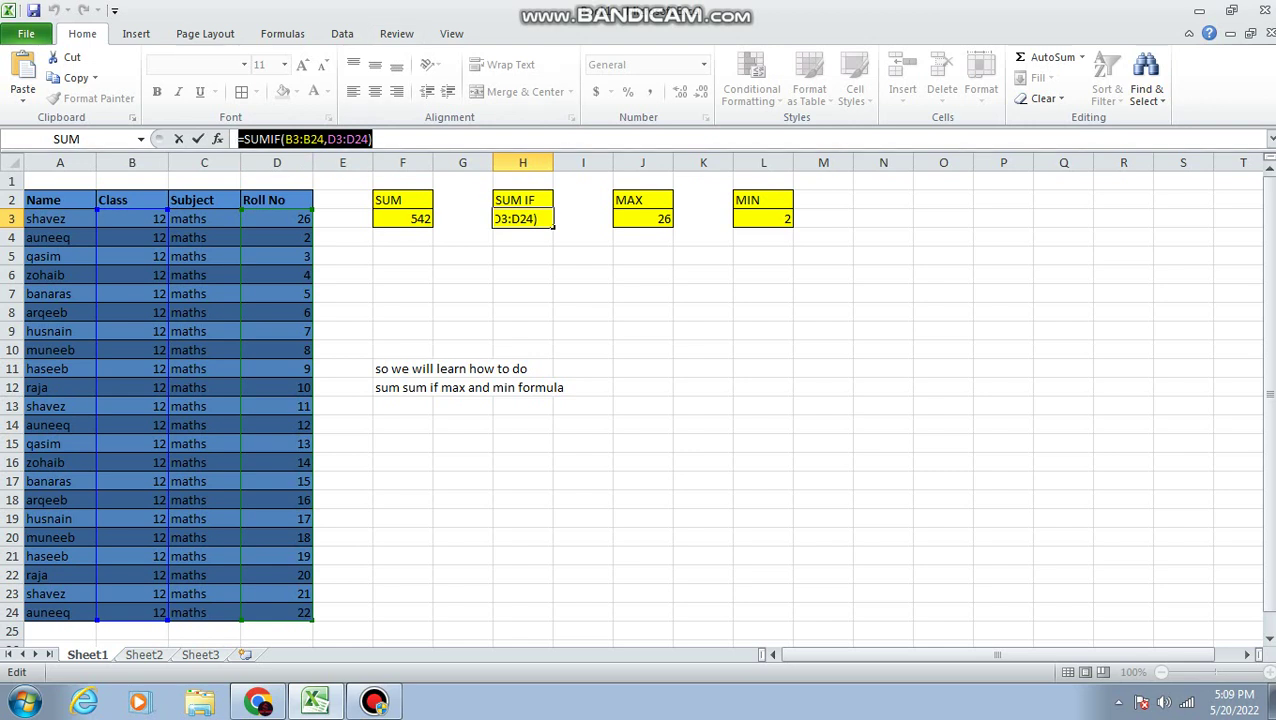
key("ctrl+a")
type("=")
left_click(642, 218)
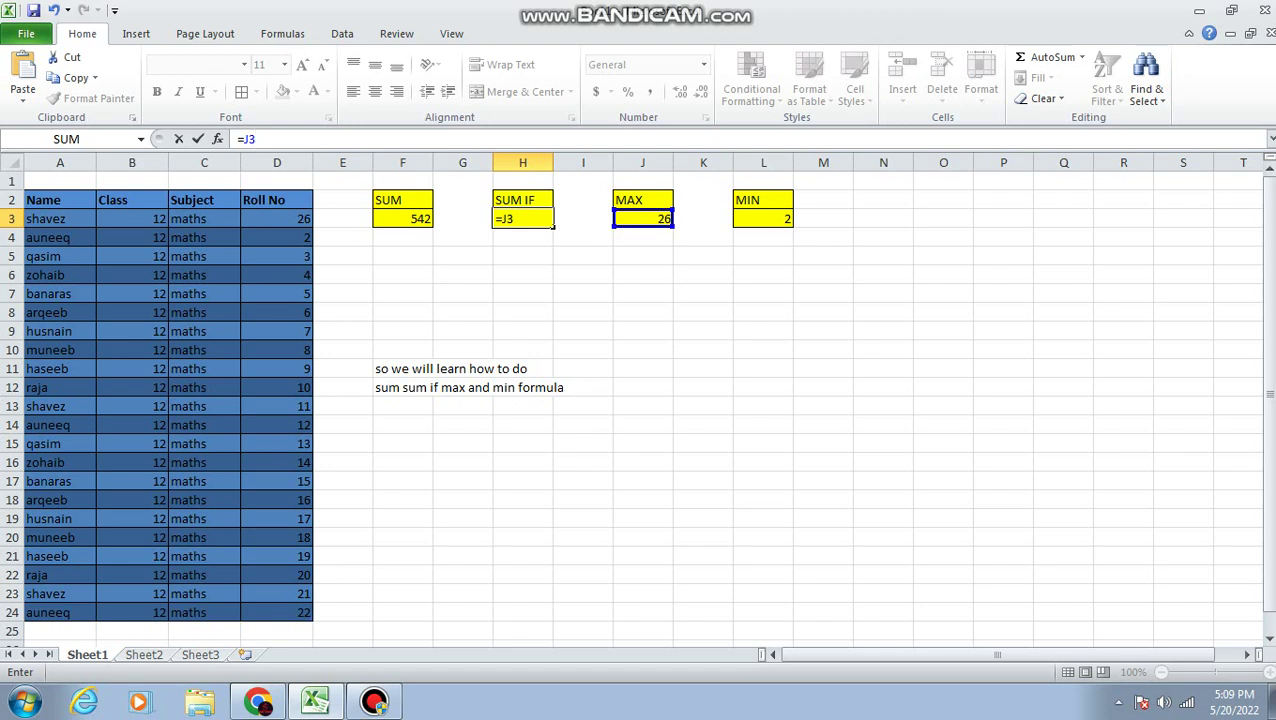
key("BackSpace")
key("BackSpace")
key("Escape")
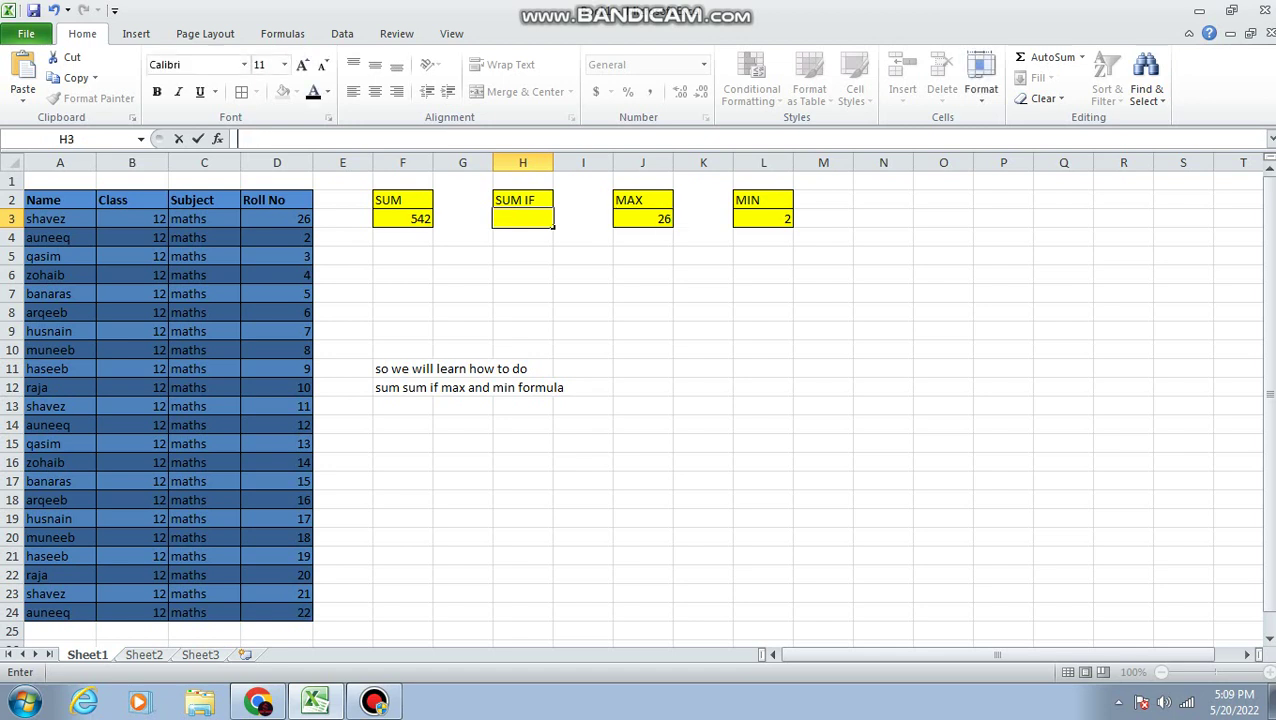
- Review the MAX heading and formula in J2 and J3
left_click(642, 200)
left_click(642, 237)
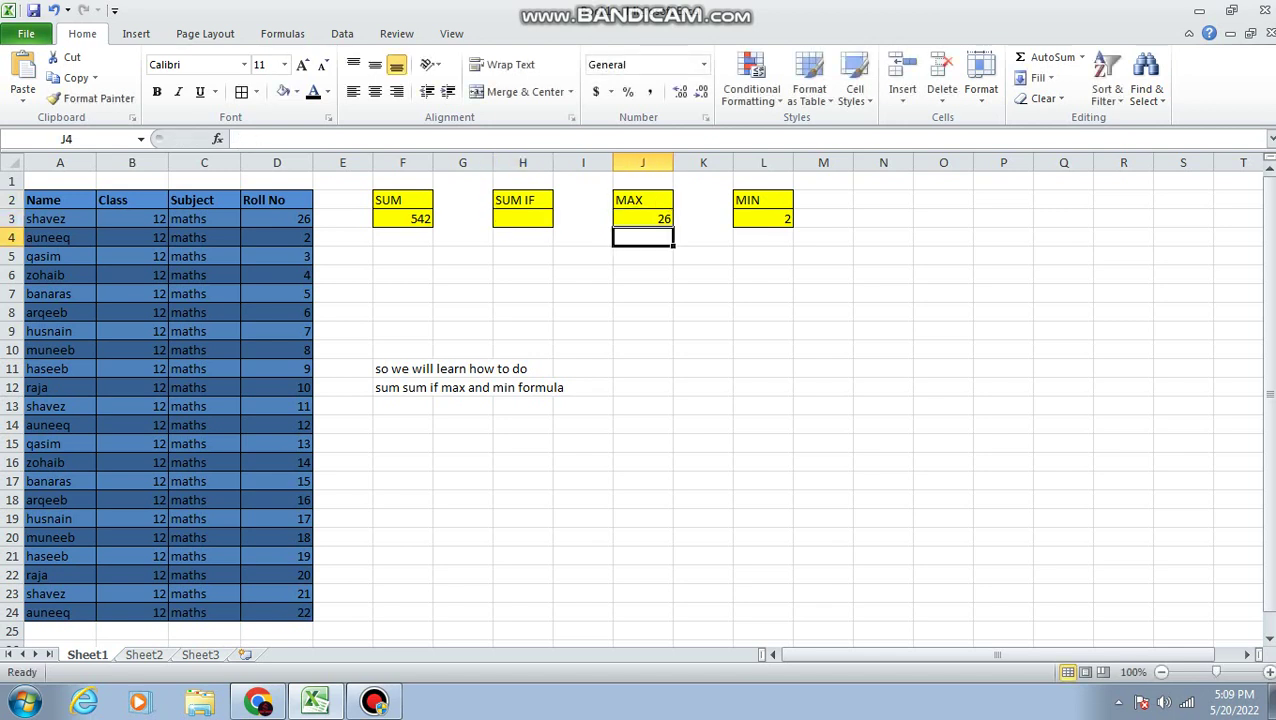
left_click(642, 218)
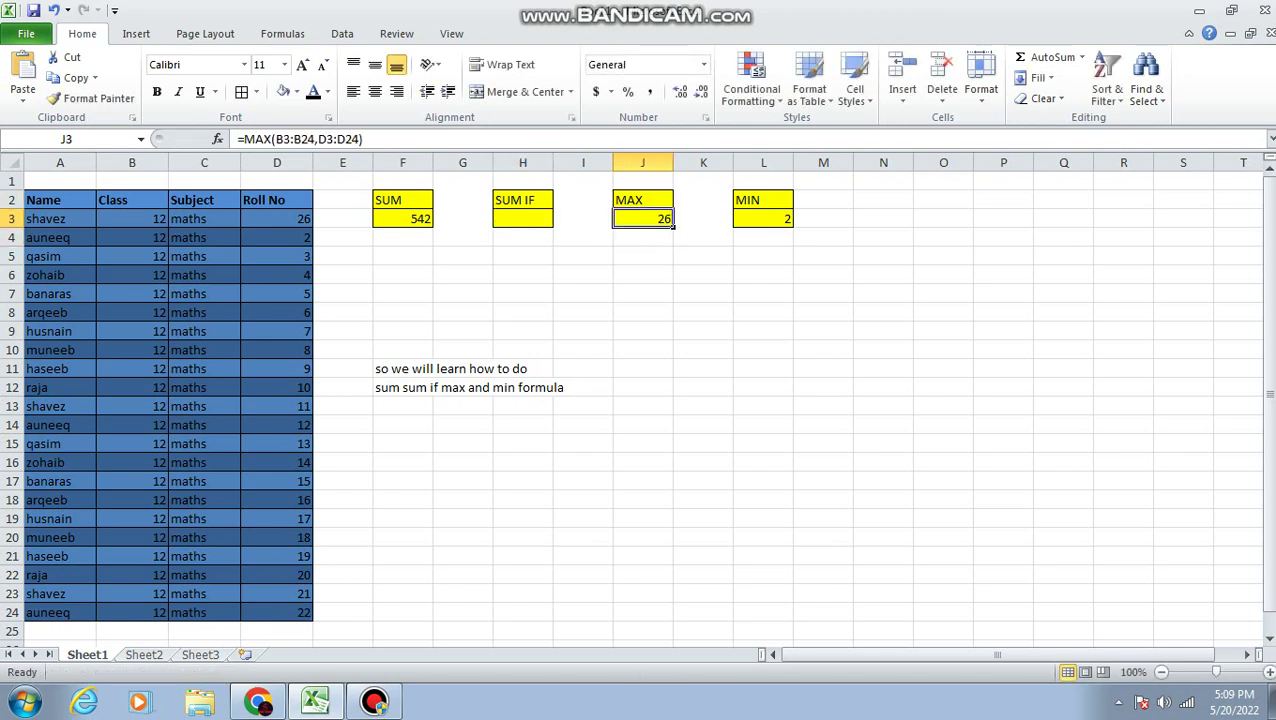
left_click(642, 200)
left_click(642, 237)
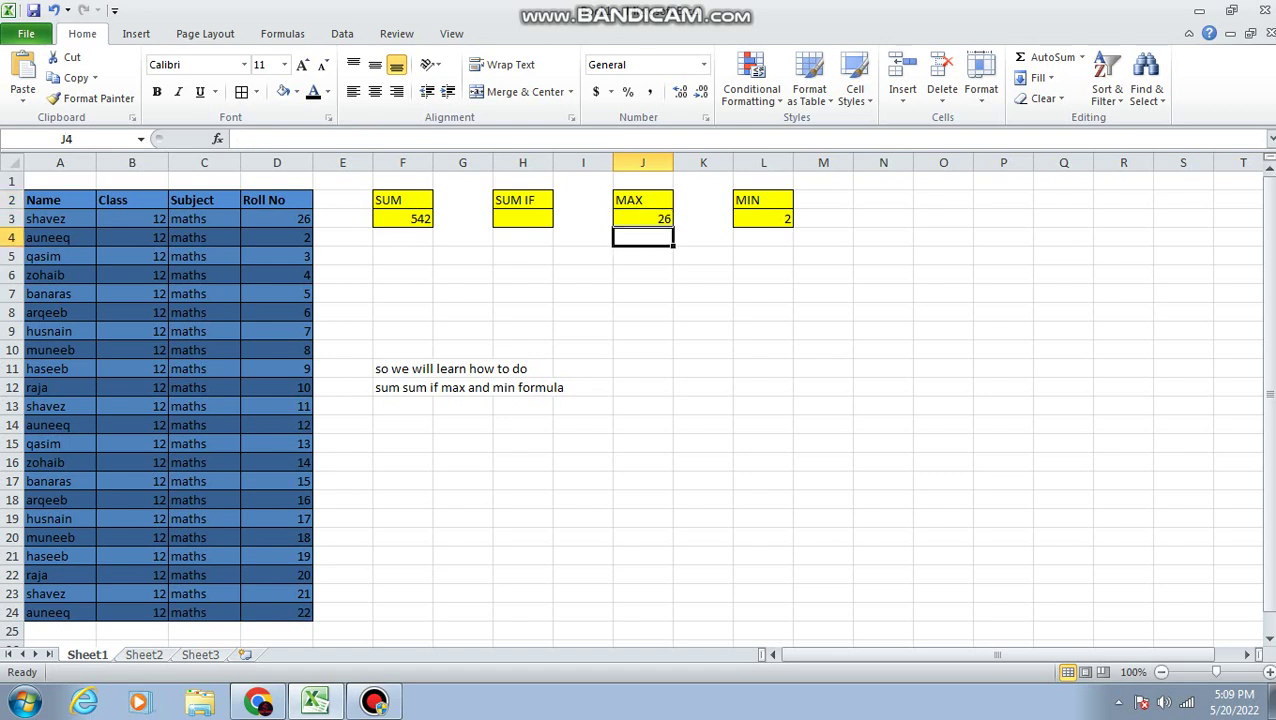
left_click(642, 218)
left_click(642, 200)
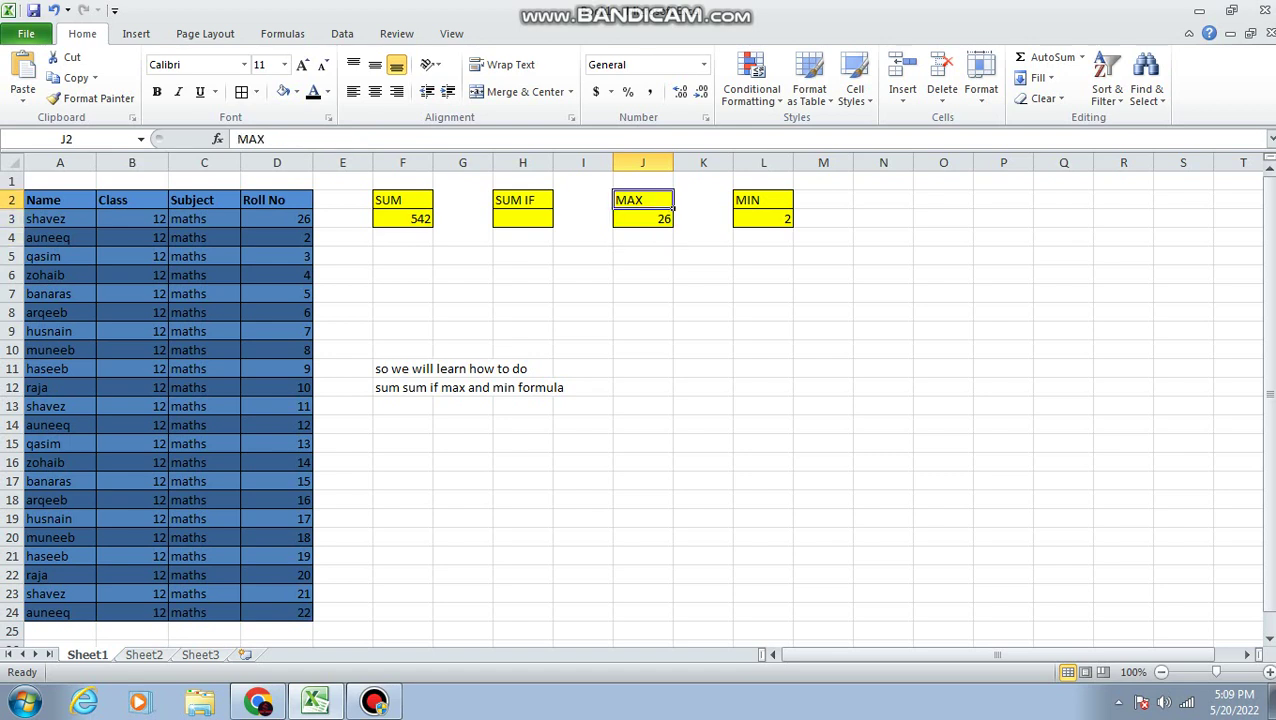
left_click(642, 218)
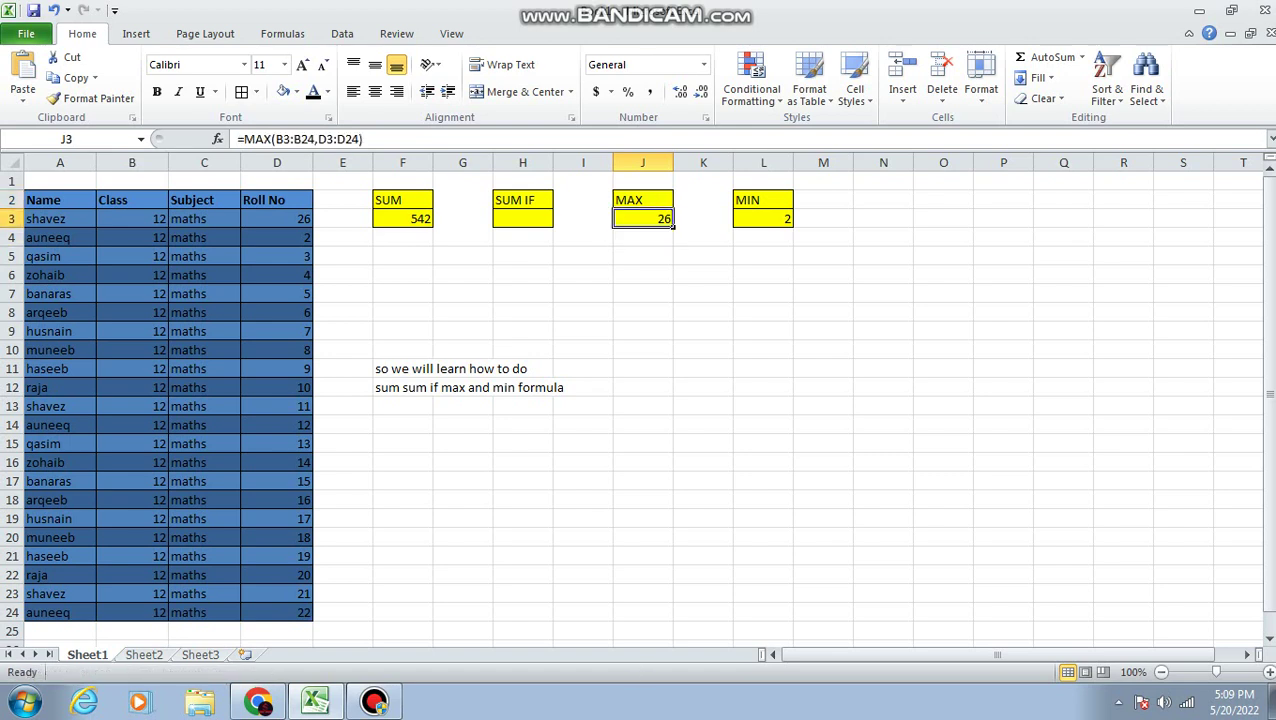
left_click(668, 205)
left_click(642, 237)
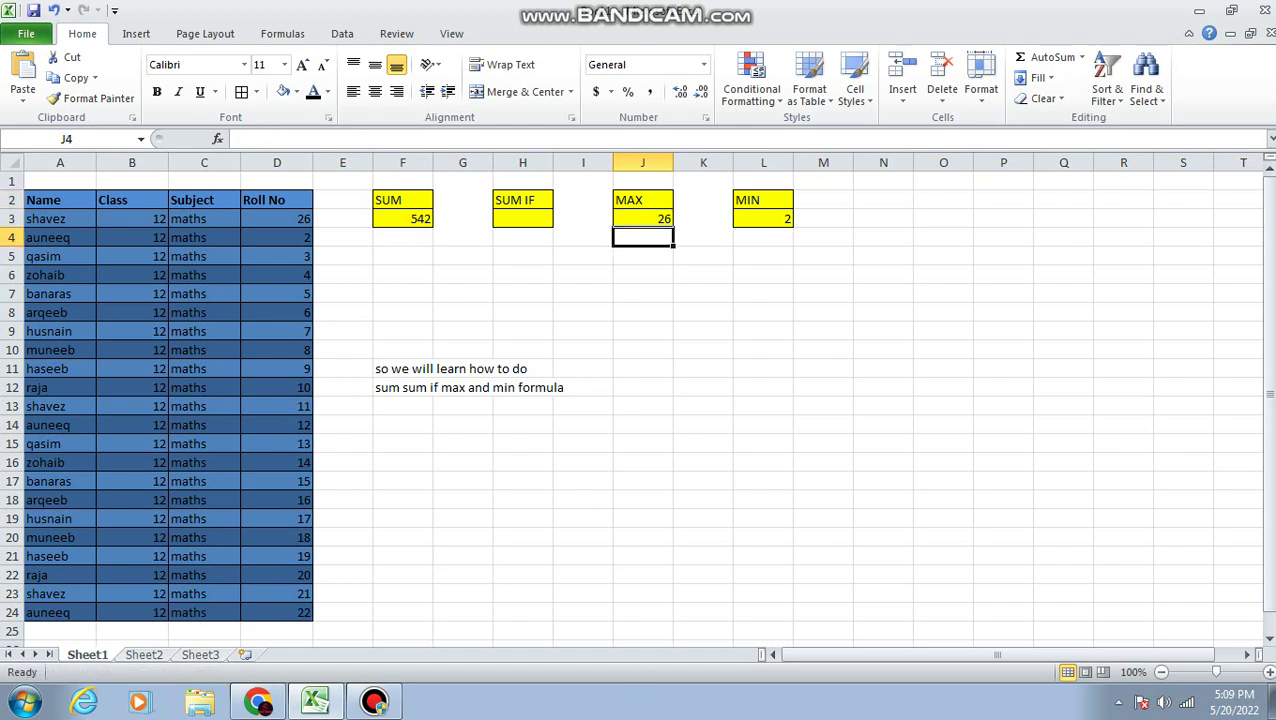
- Check the MIN heading and formula in L2 and L3, then return to H3
left_click(763, 200)
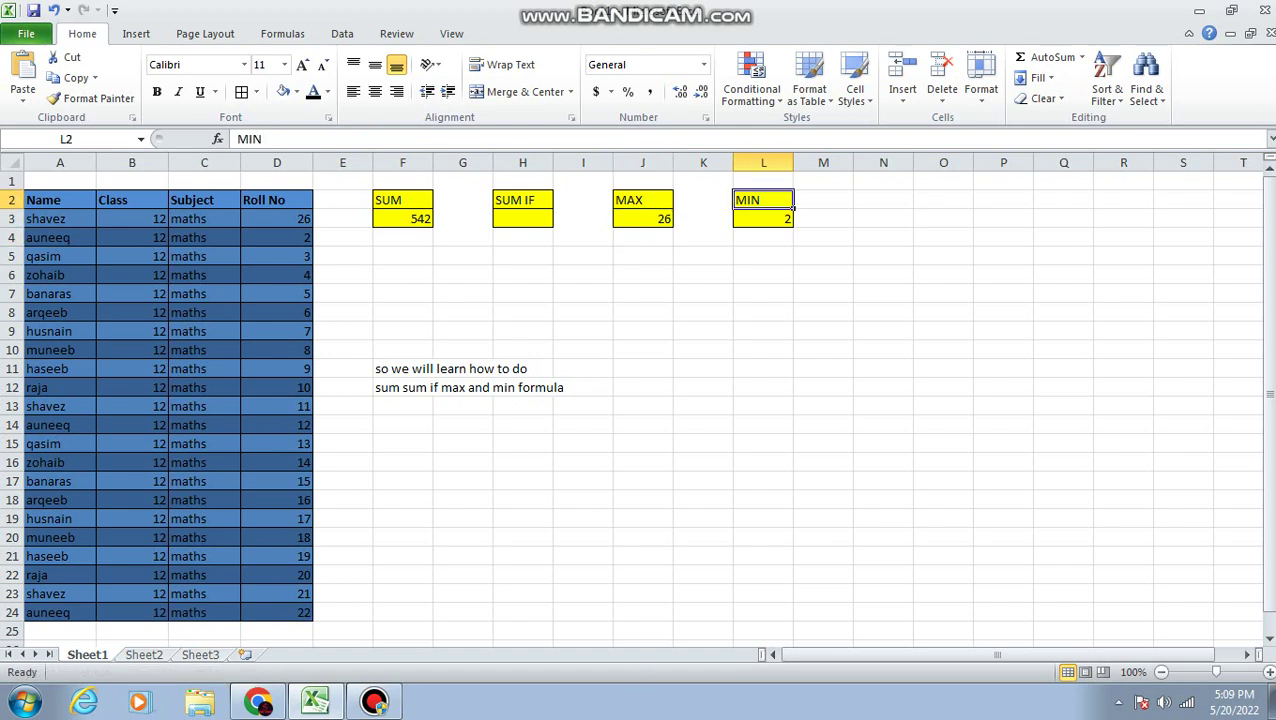
left_click(763, 218)
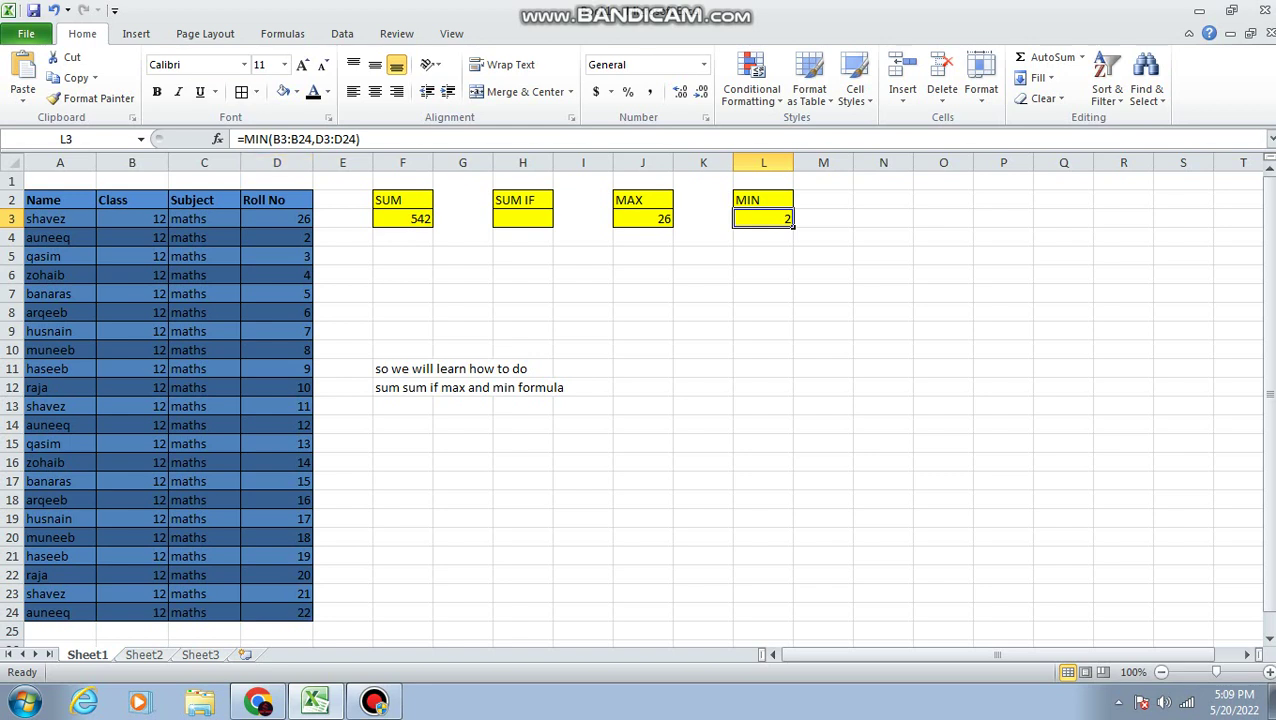
left_click(522, 218)
- Enter =sumif in H3, then reopen the #NAME? cell to keep editing
type("=")
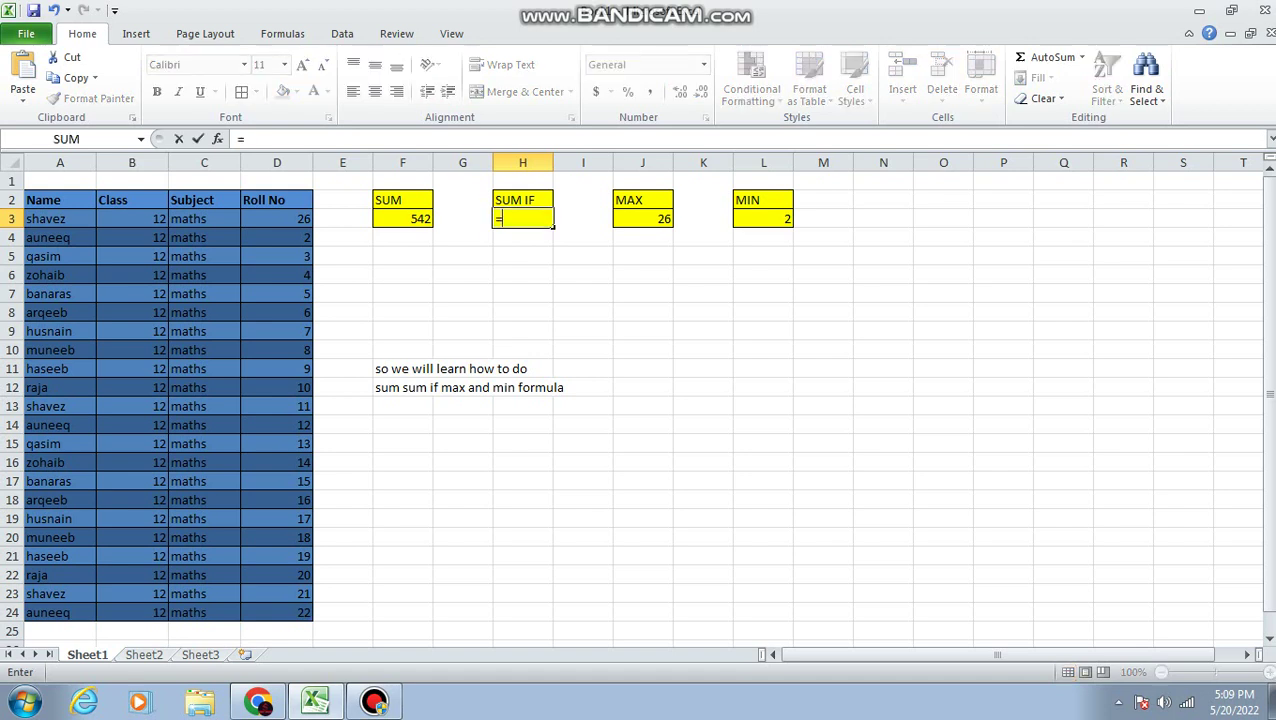
type("sumif")
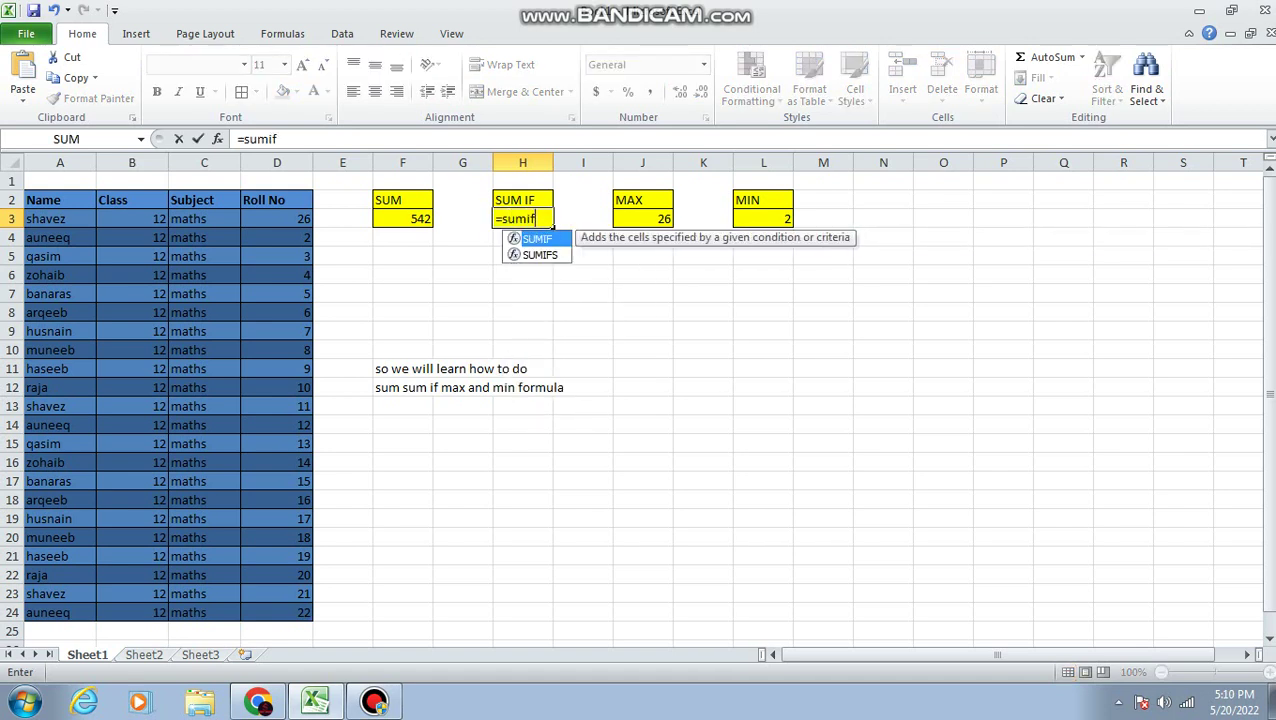
key("Return")
left_click(522, 218)
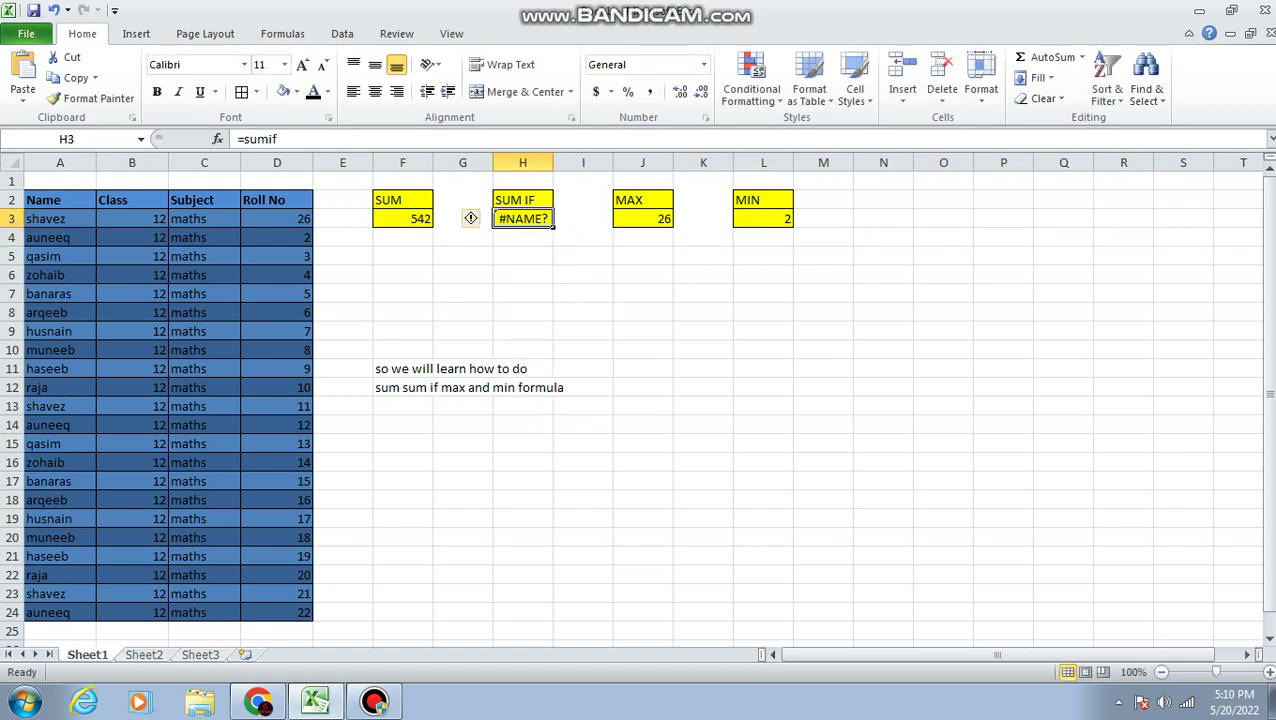
left_click(522, 237)
left_click(522, 218)
double_click(522, 218)
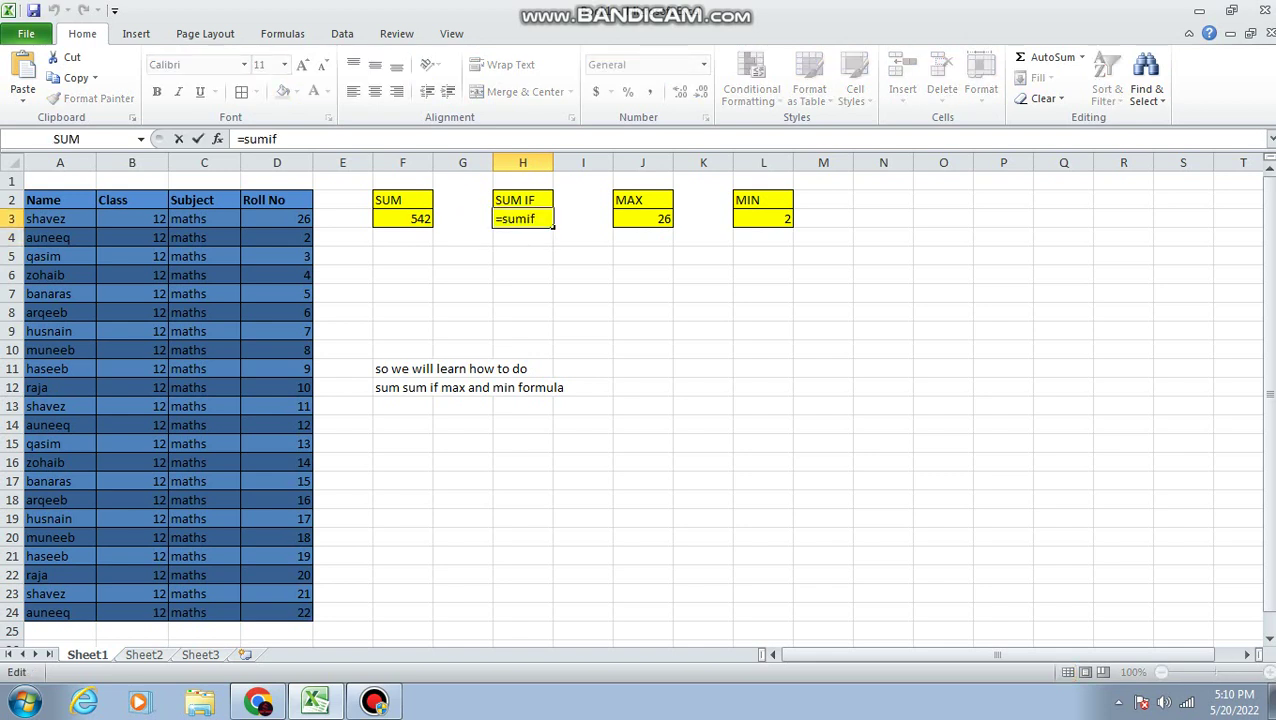
- Complete H3 as =SUMIF(B3:B24,D3:D24), which returns 0
type("(")
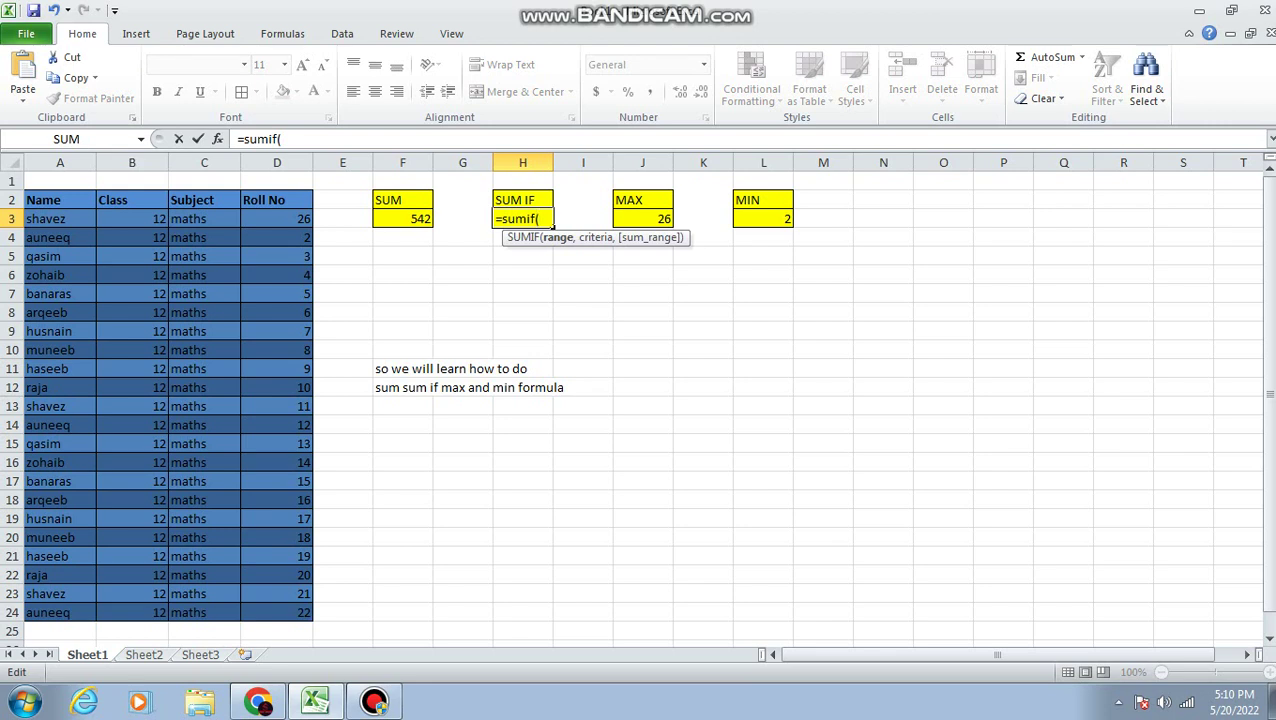
left_click(132, 218)
left_click_drag(140, 218, 150, 500)
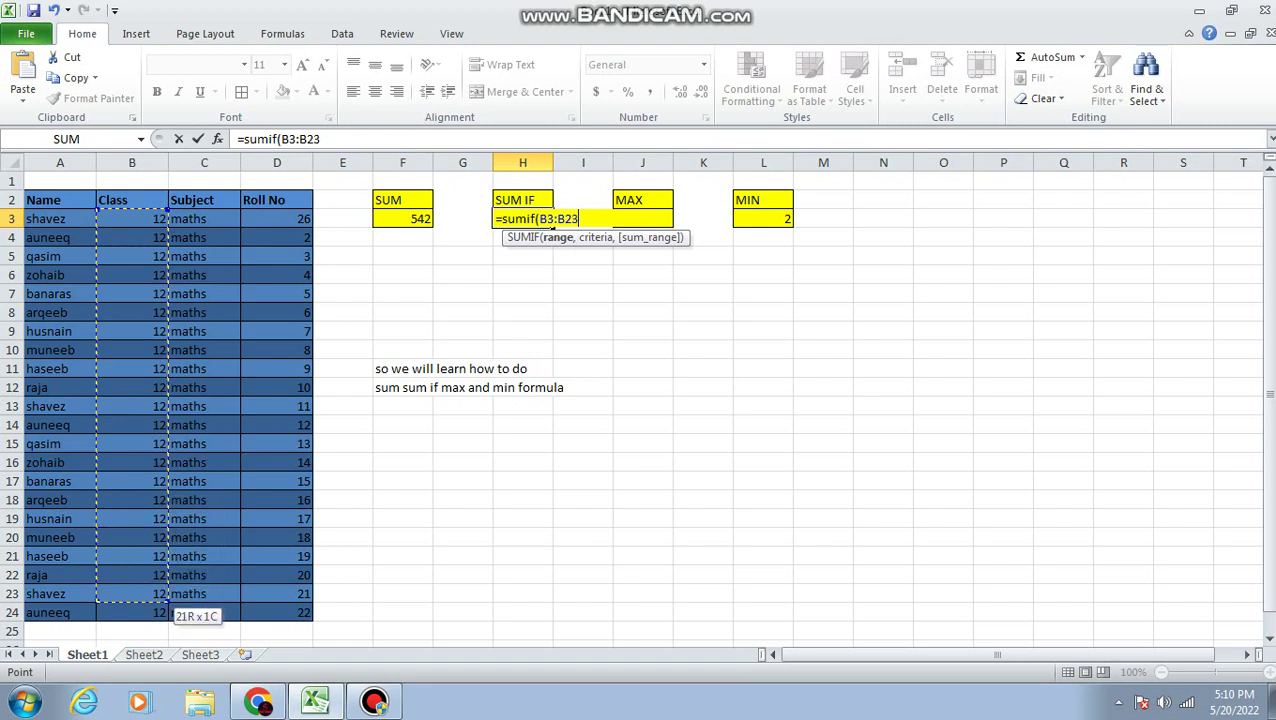
left_click_drag(150, 500, 150, 612)
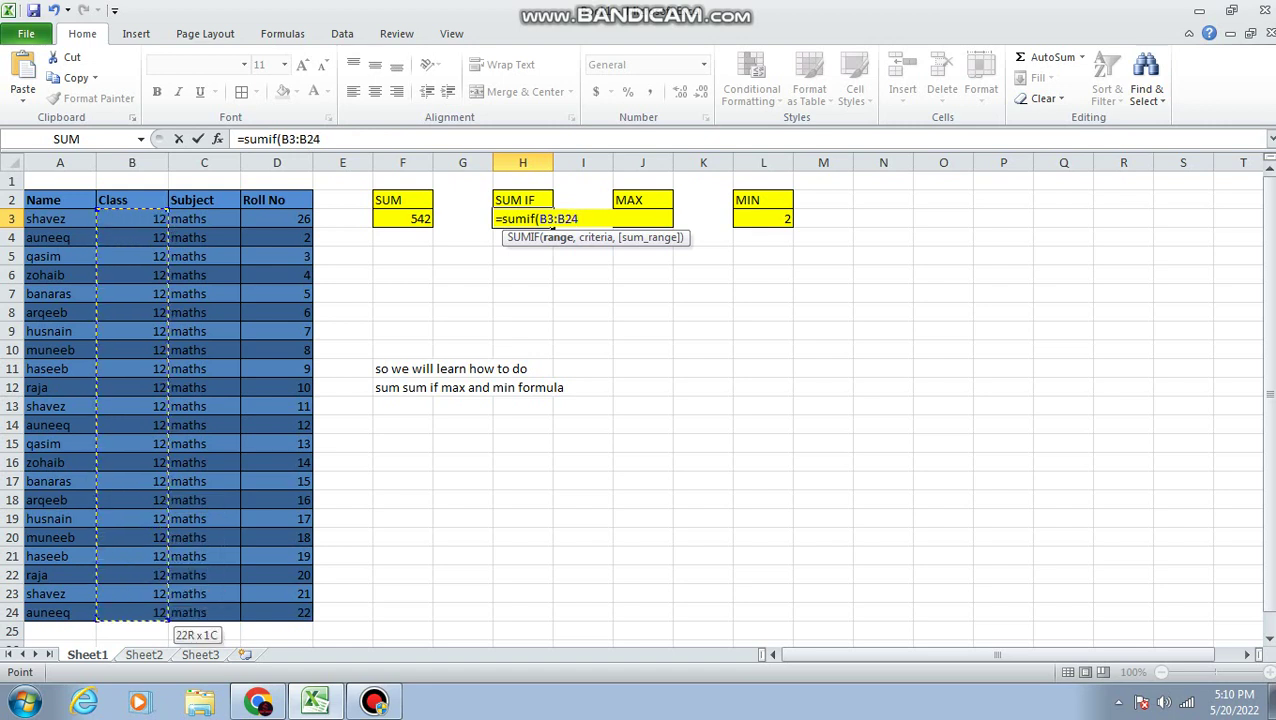
type(",")
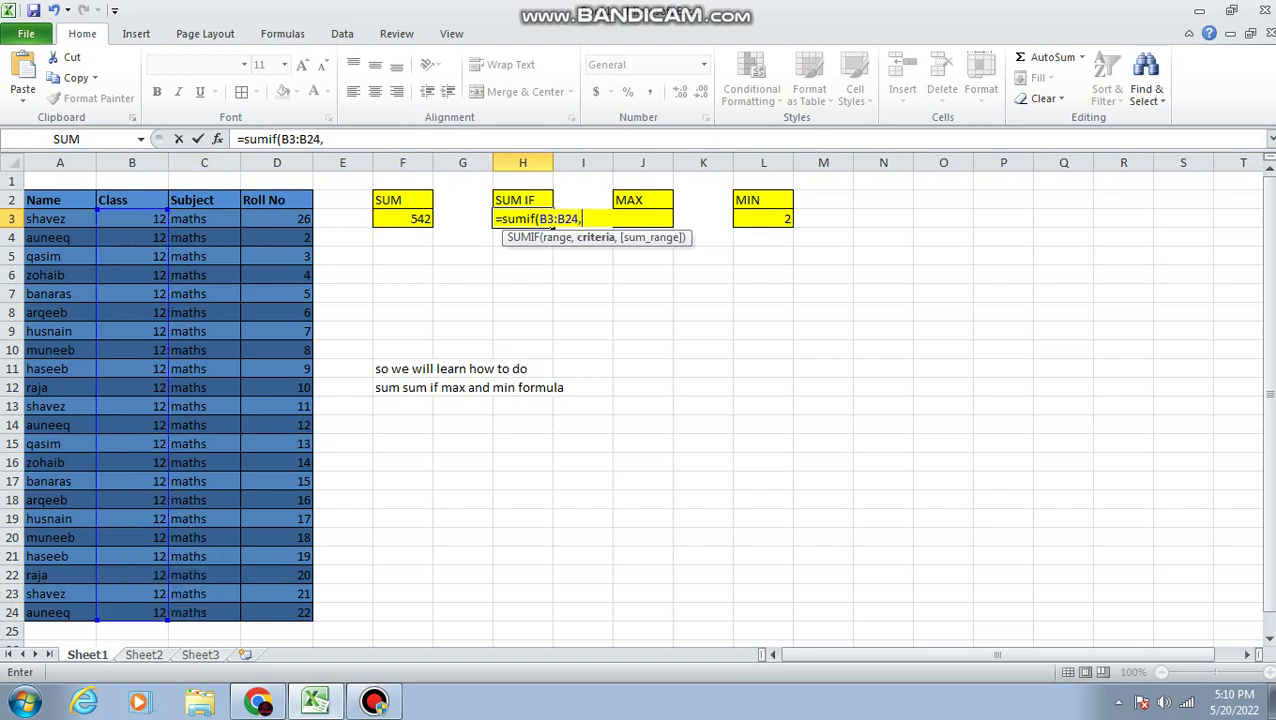
left_click_drag(290, 218, 300, 615)
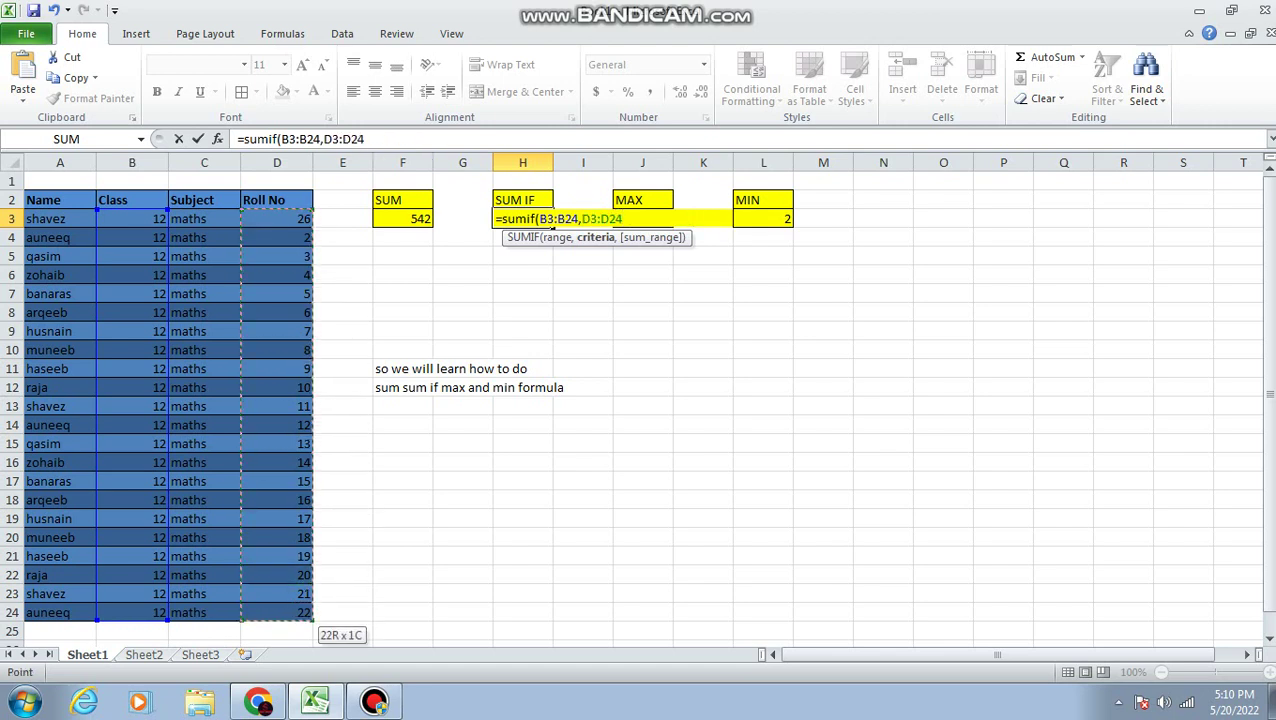
type(")")
key("Return")
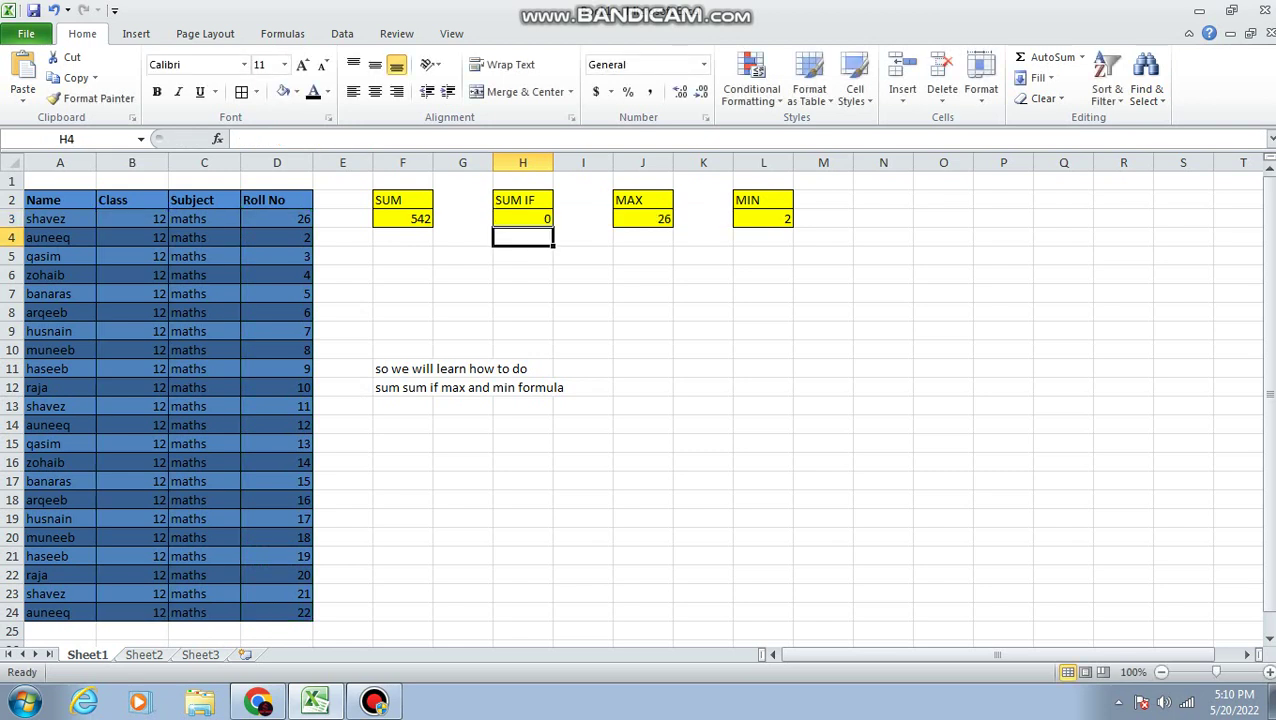
- Change the Roll No values in D4 to 100 and D5 to 300
left_click(643, 218)
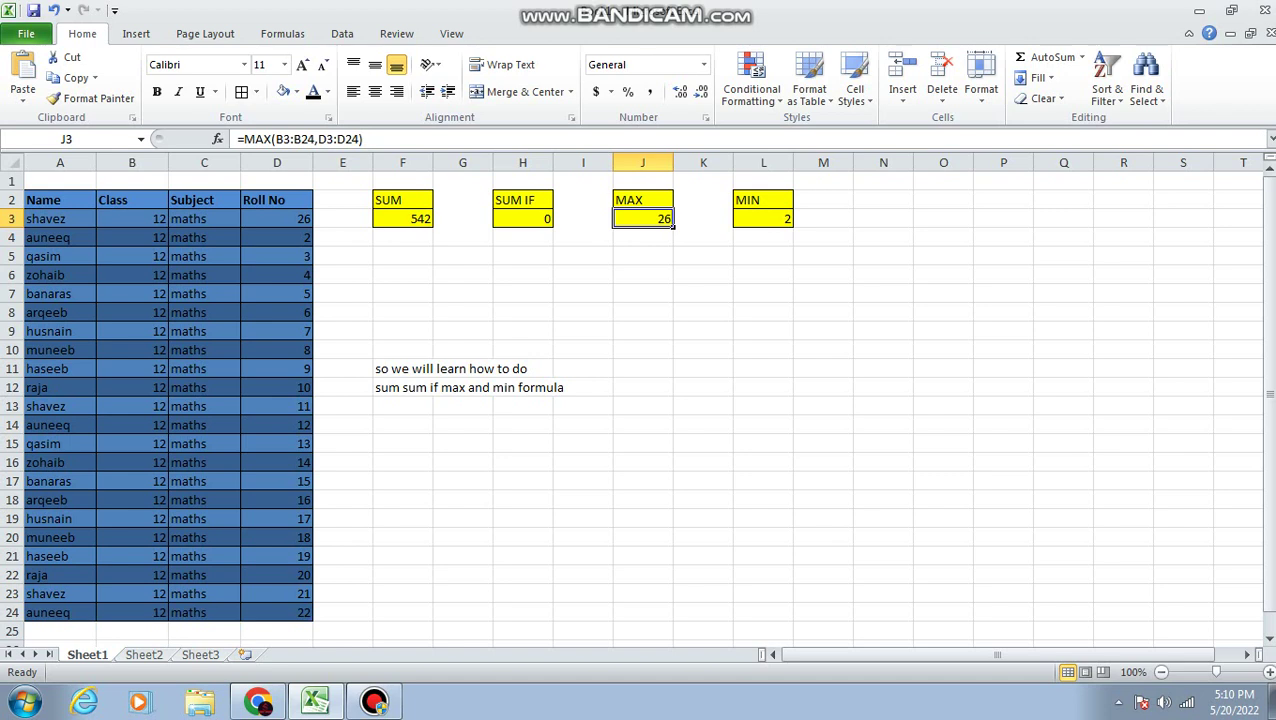
left_click(277, 237)
type("100")
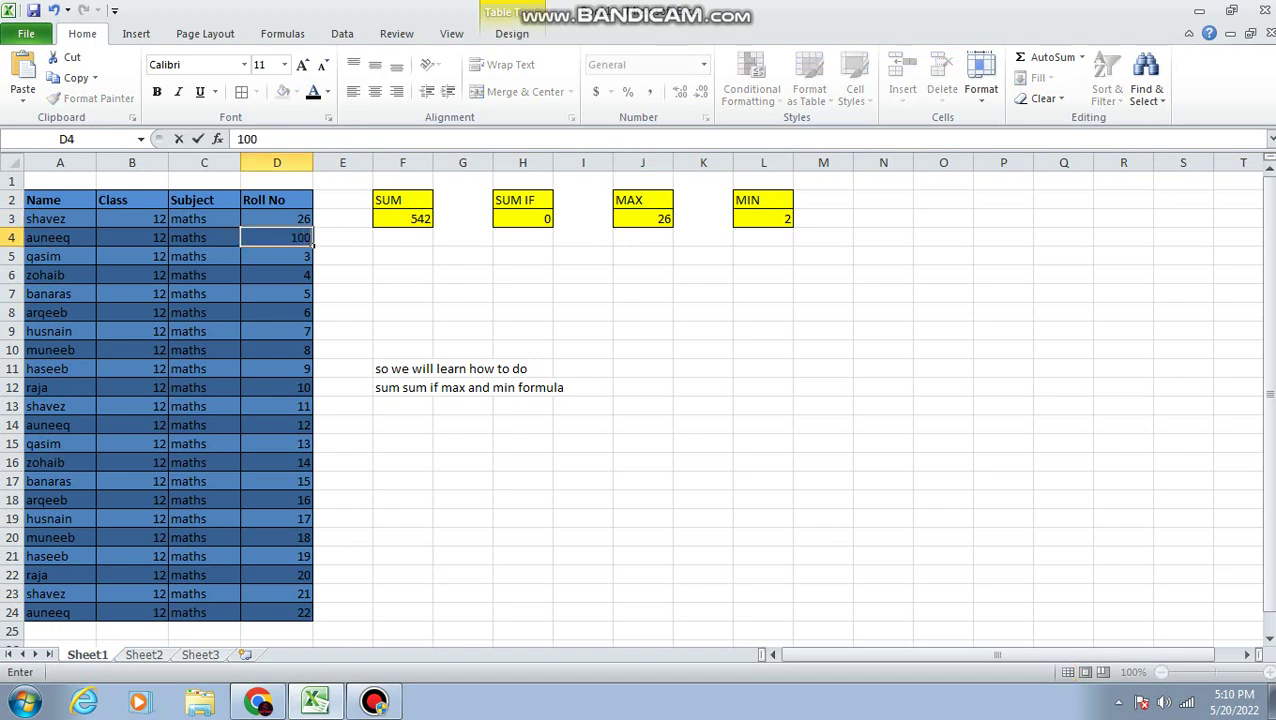
key("Return")
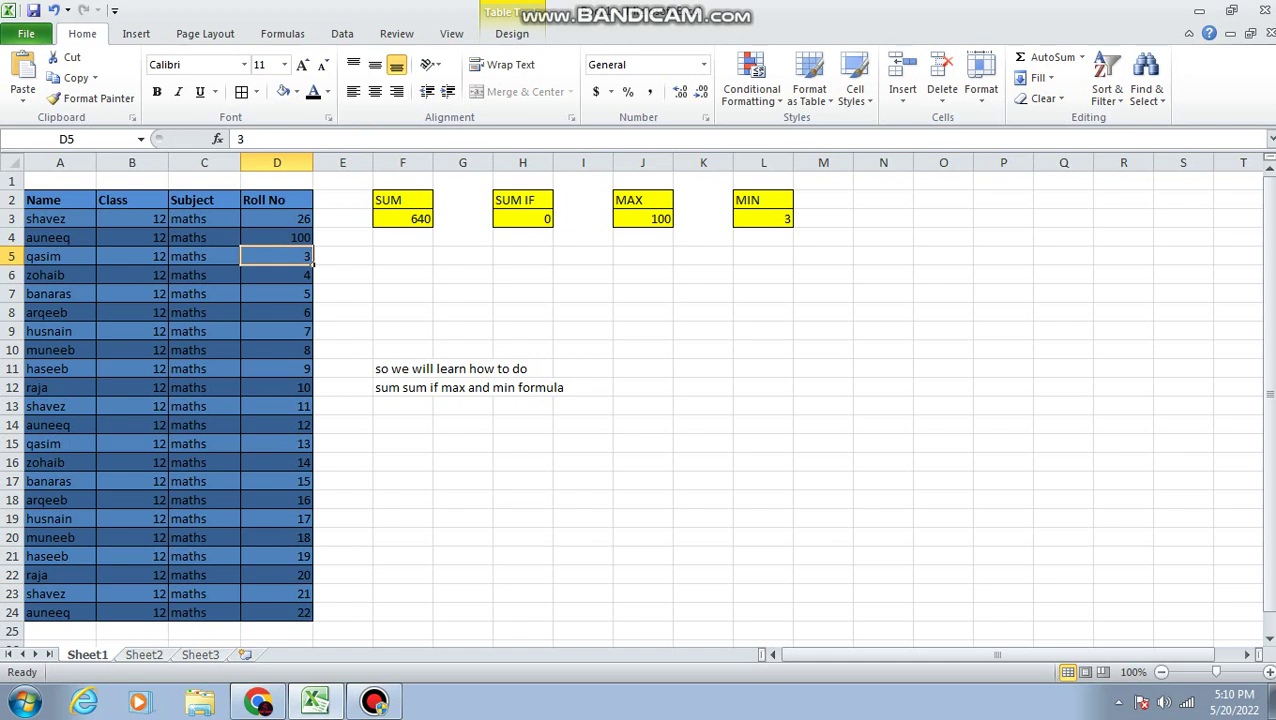
type("00")
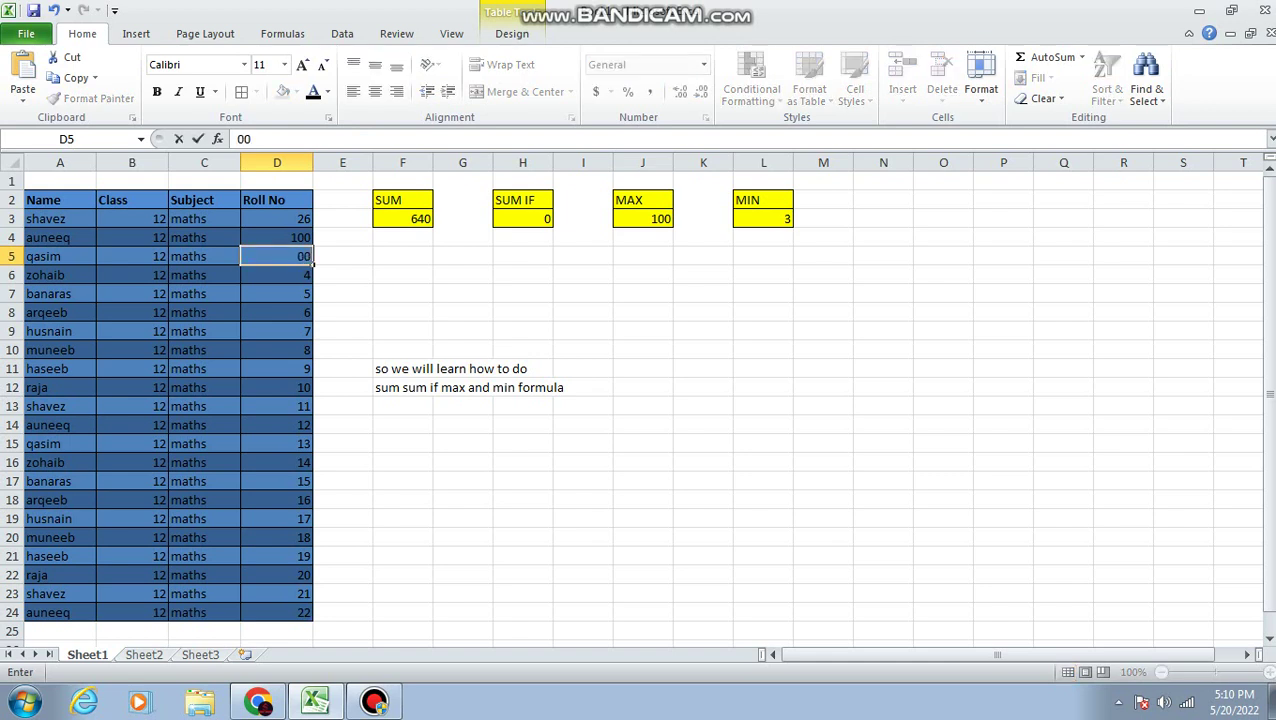
key("Left")
key("Right")
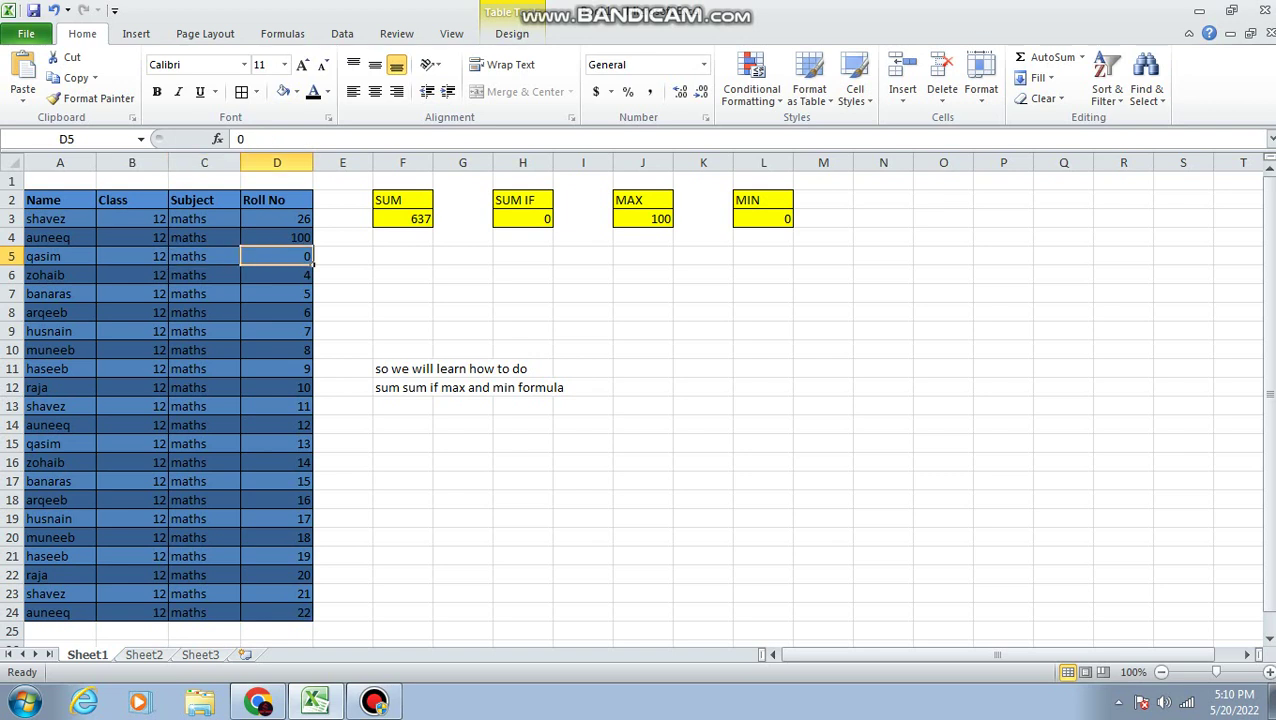
type("300")
key("Return")
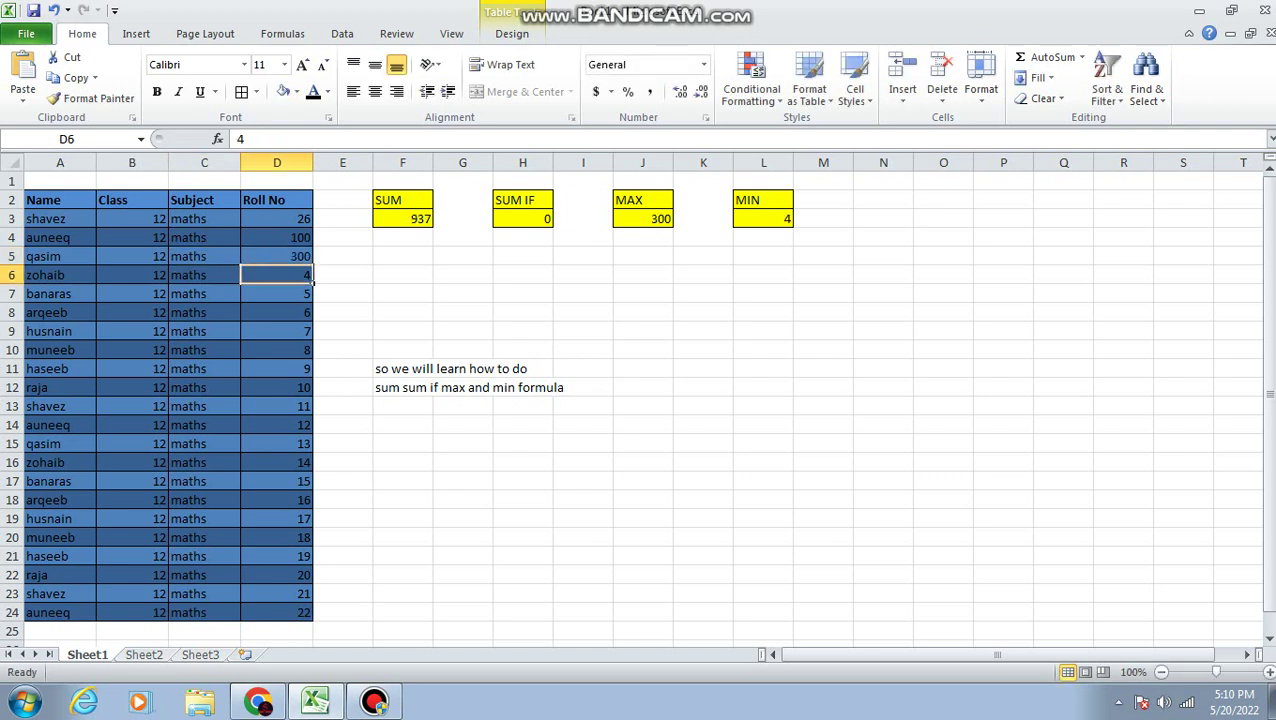
- Set D6 to 1 so SUM shows 934, MAX 300 and MIN 1
left_click(763, 218)
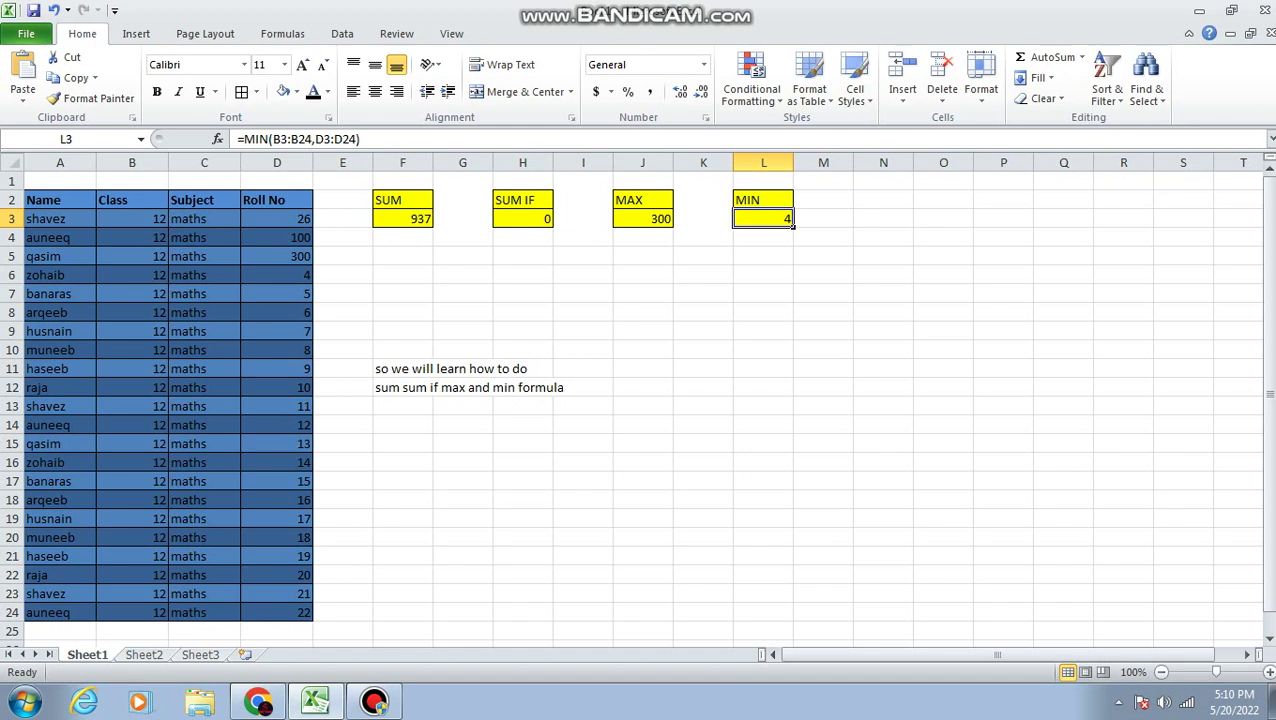
left_click(300, 275)
type("1")
key("Return")
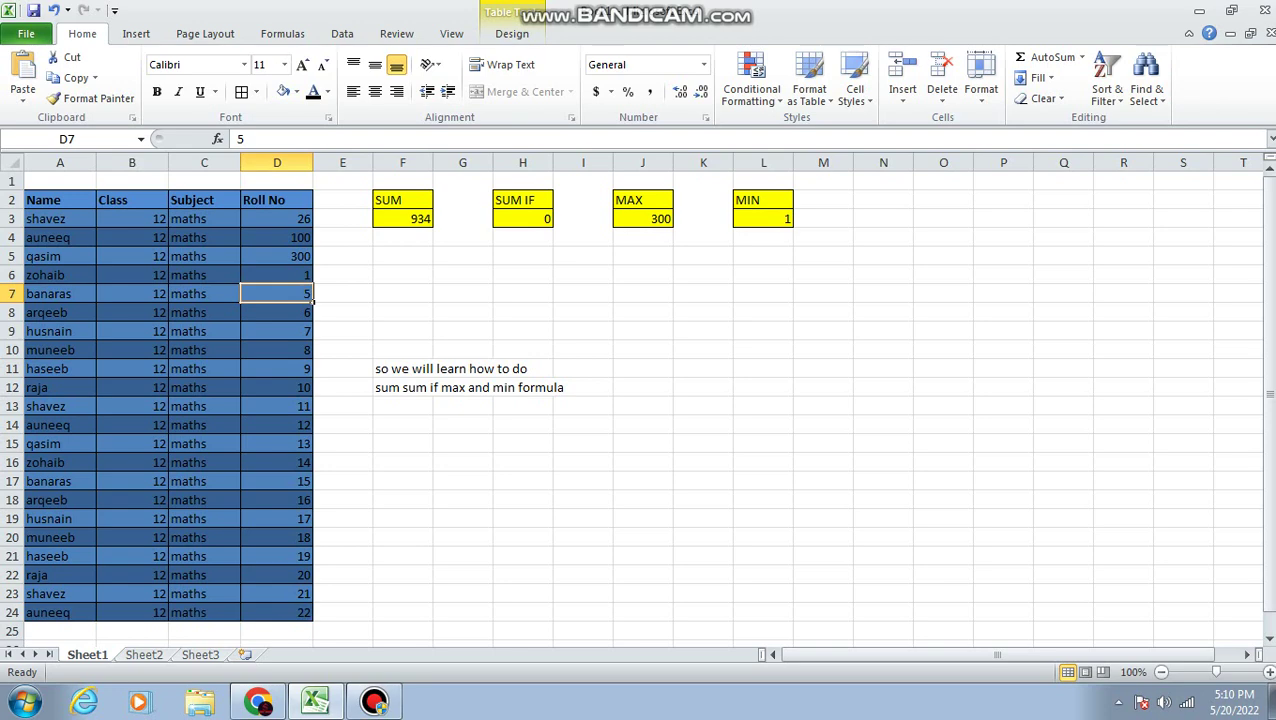
left_click(374, 701)
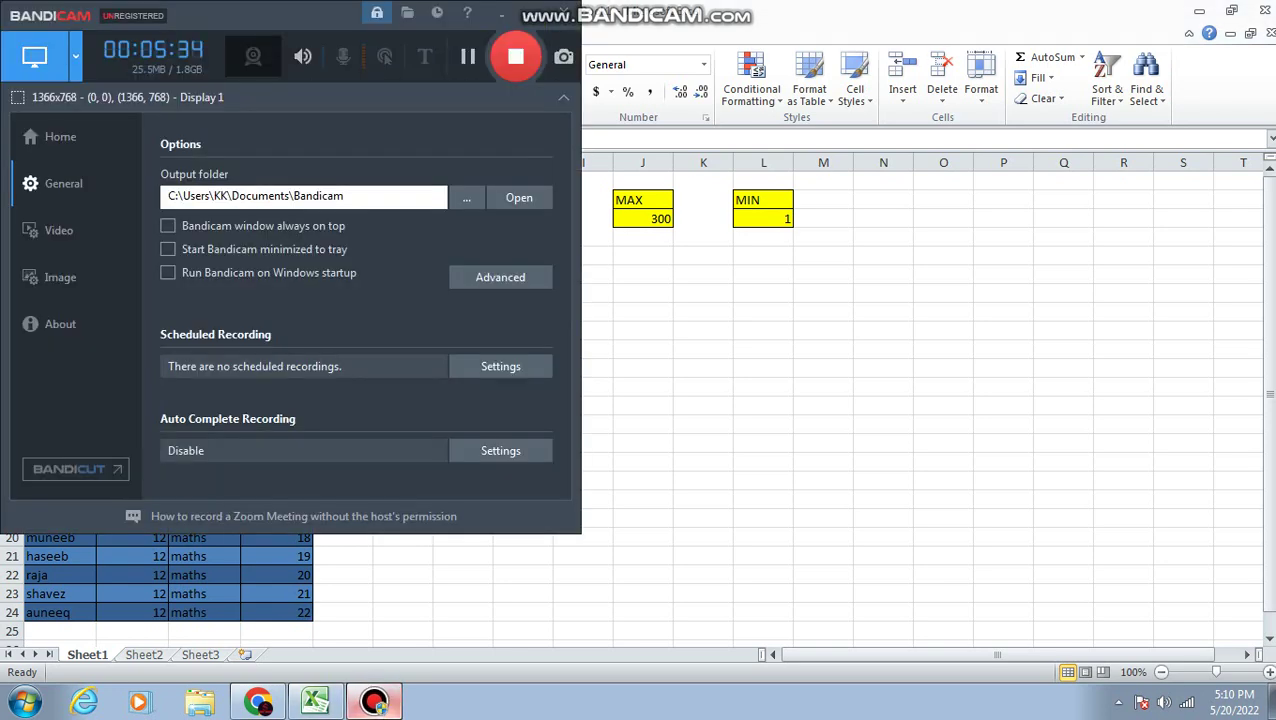
left_click(374, 701)
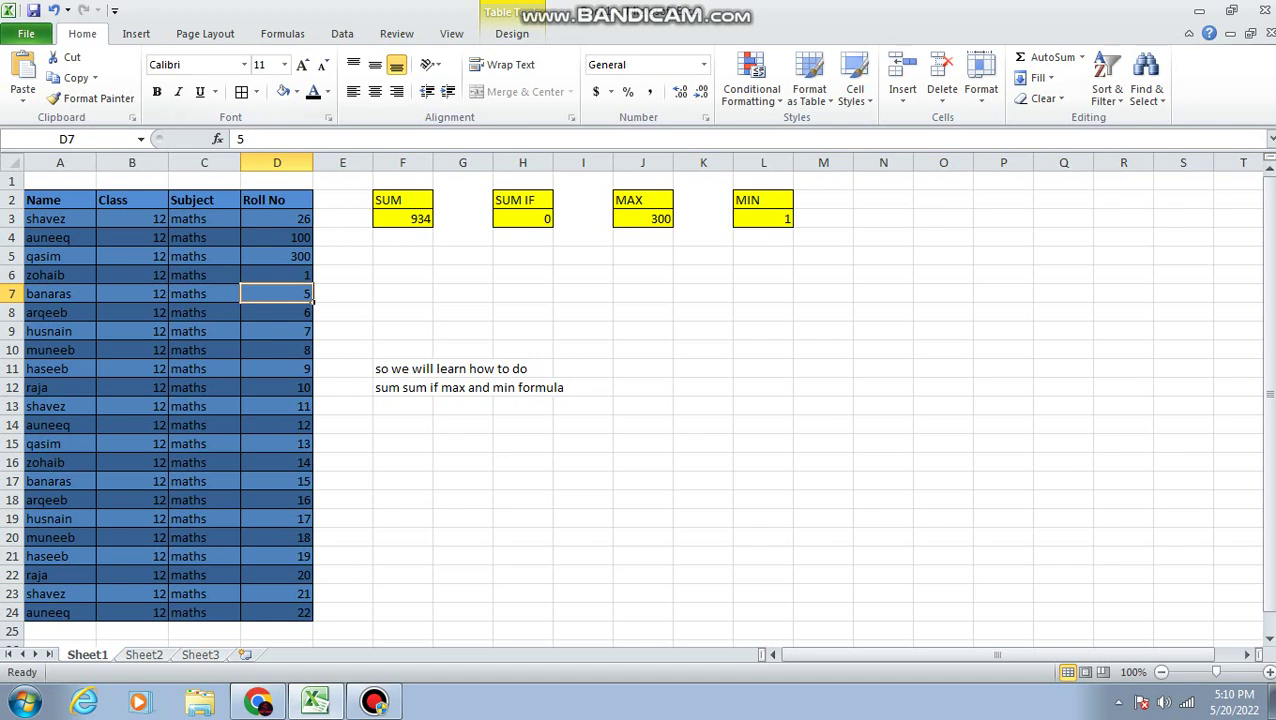
- Fill header row A2:D2 with the standard orange colour
left_click(136, 33)
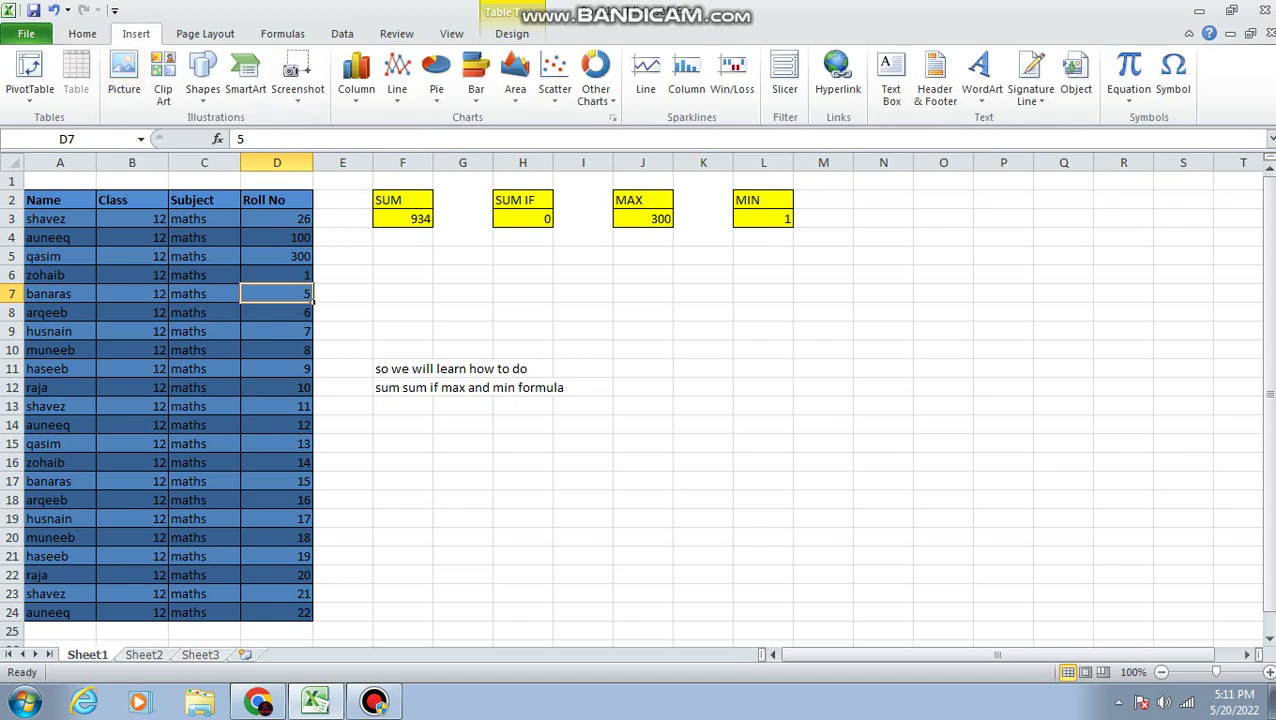
left_click(59, 200)
mouse_move(96, 207)
left_mouse_down()
mouse_move(168, 244)
mouse_move(313, 207)
left_mouse_up()
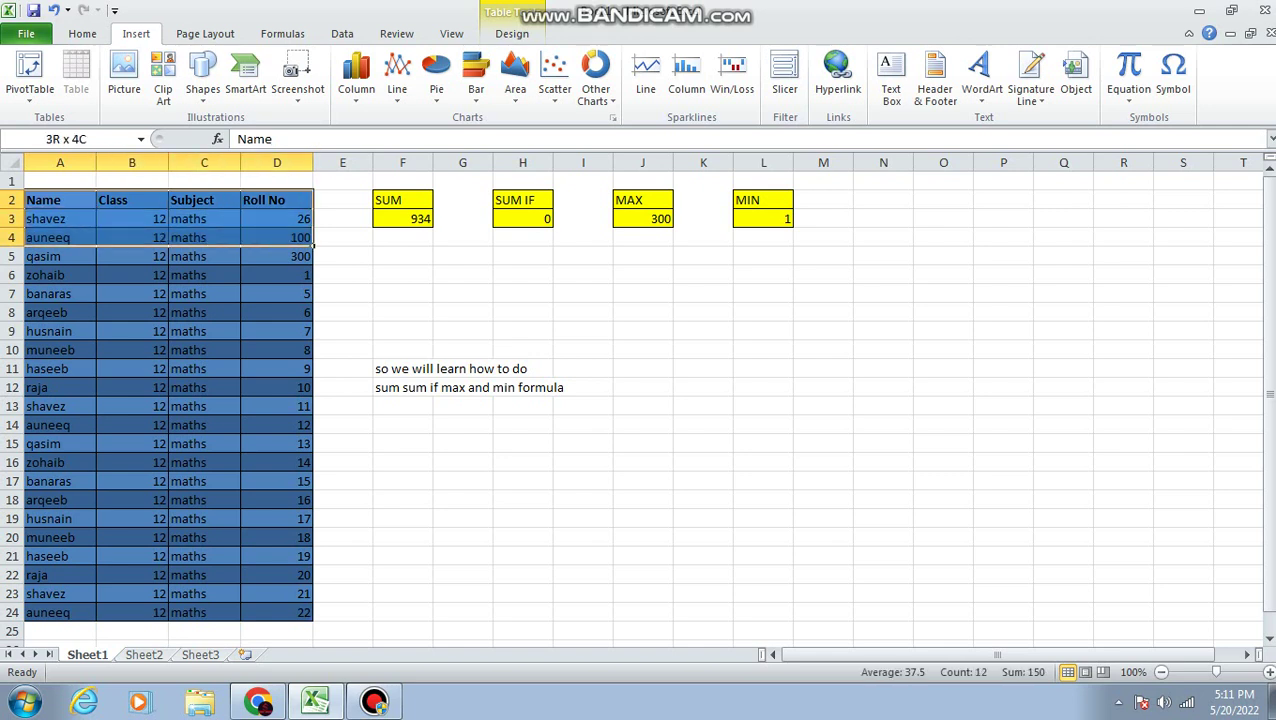
left_click(82, 33)
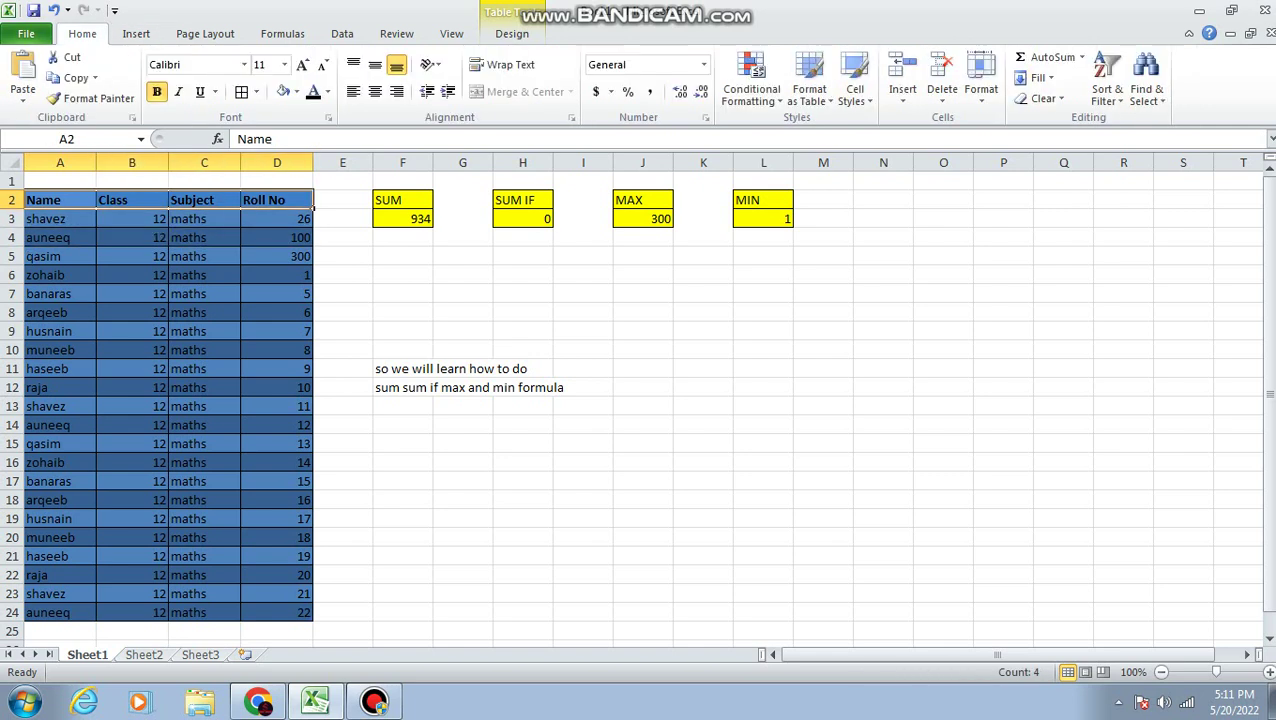
left_click(297, 91)
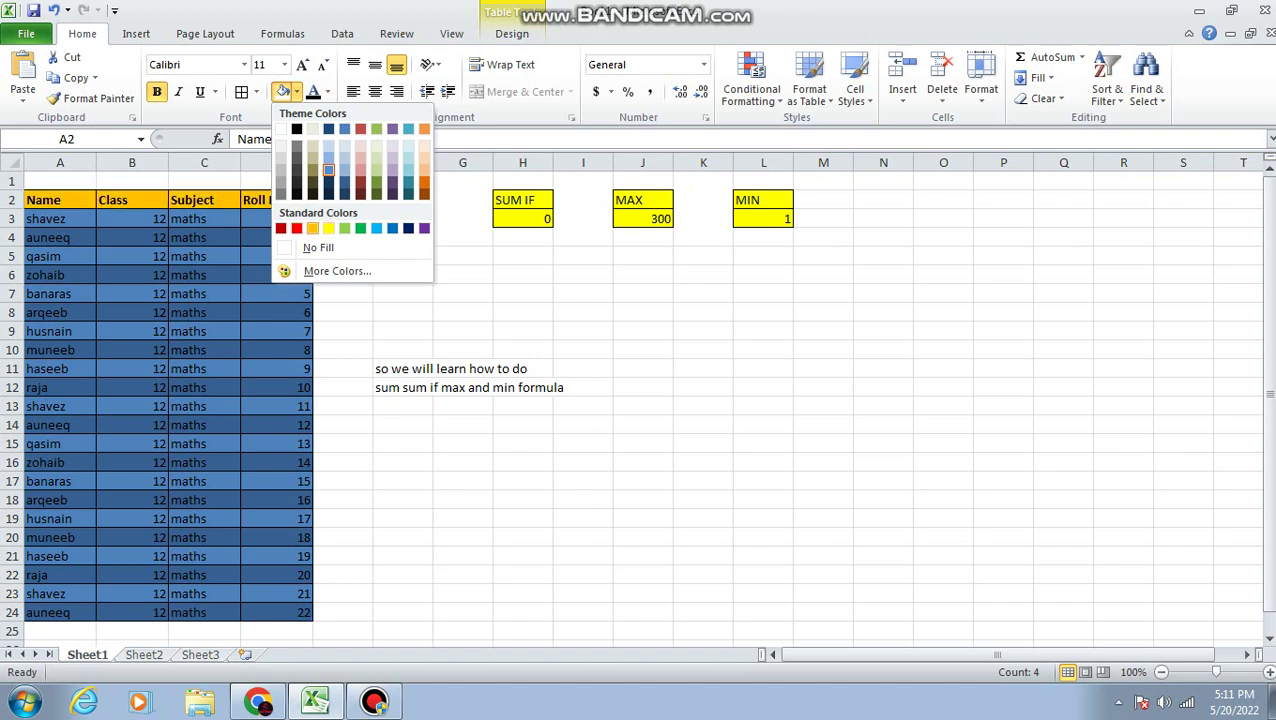
left_click(312, 228)
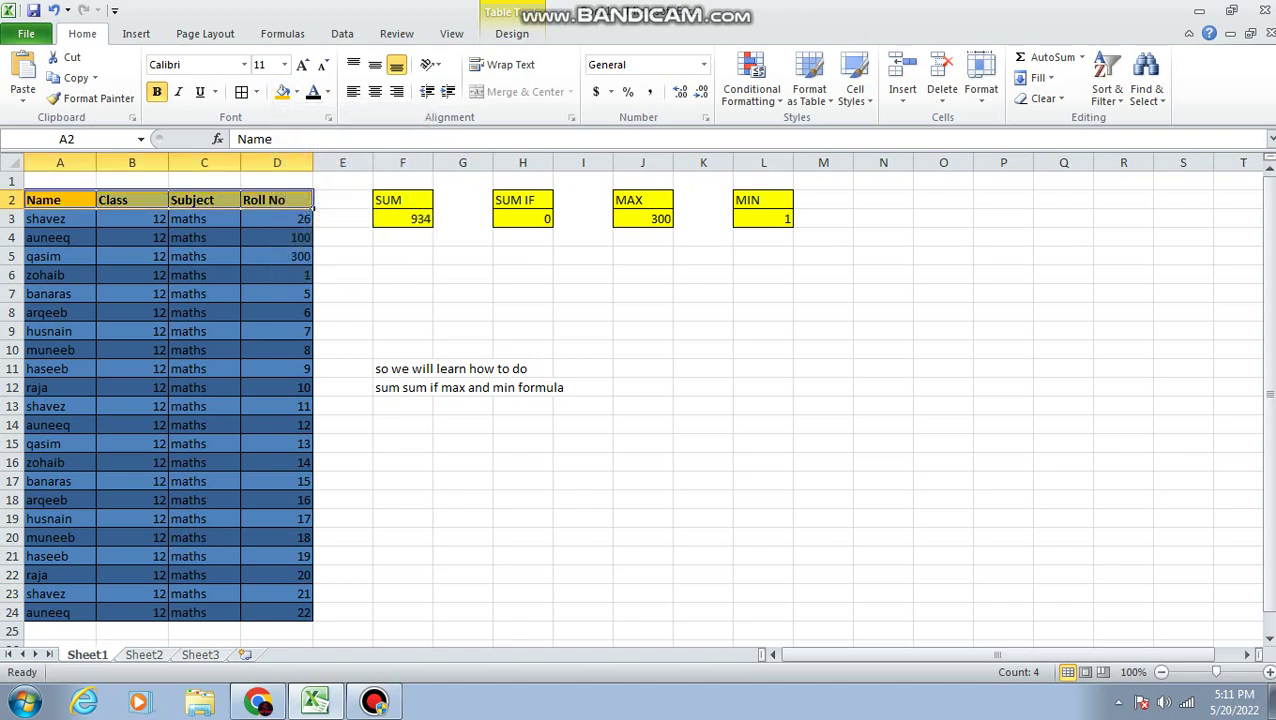
left_click(343, 256)
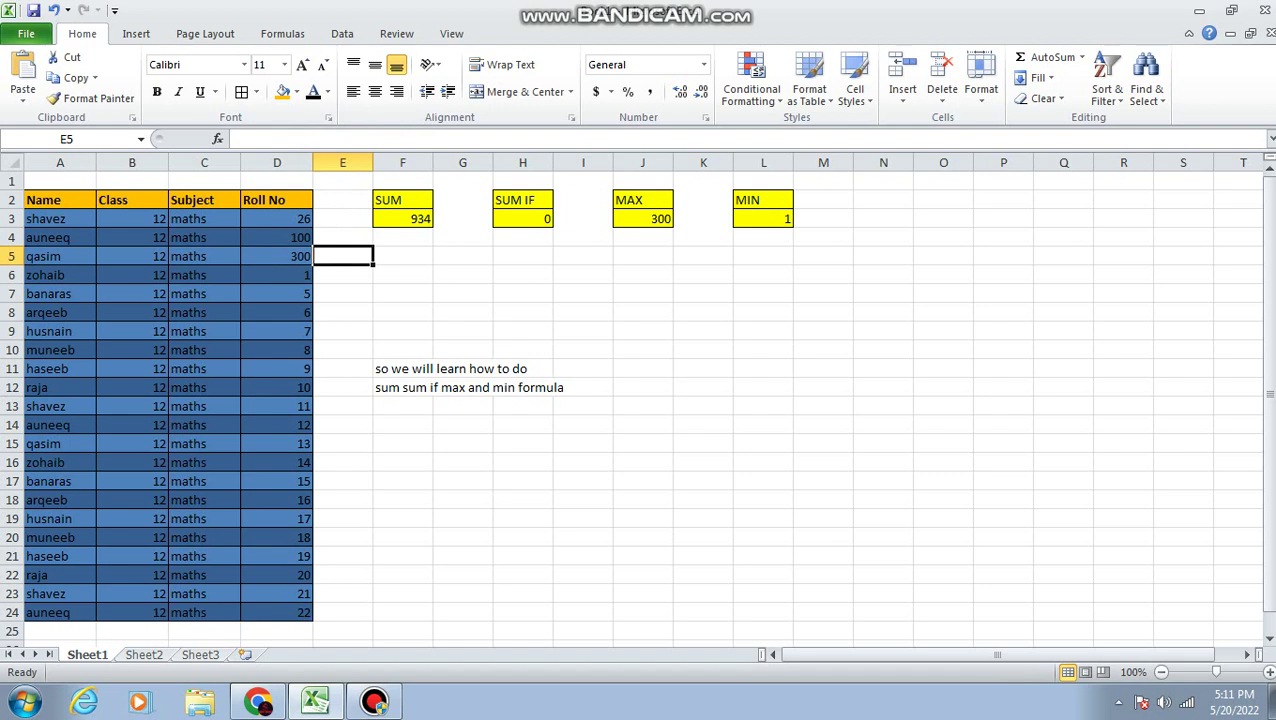
left_click(60, 218)
mouse_move(60, 218)
left_mouse_down()
mouse_move(277, 218)
mouse_move(312, 618)
left_mouse_up()
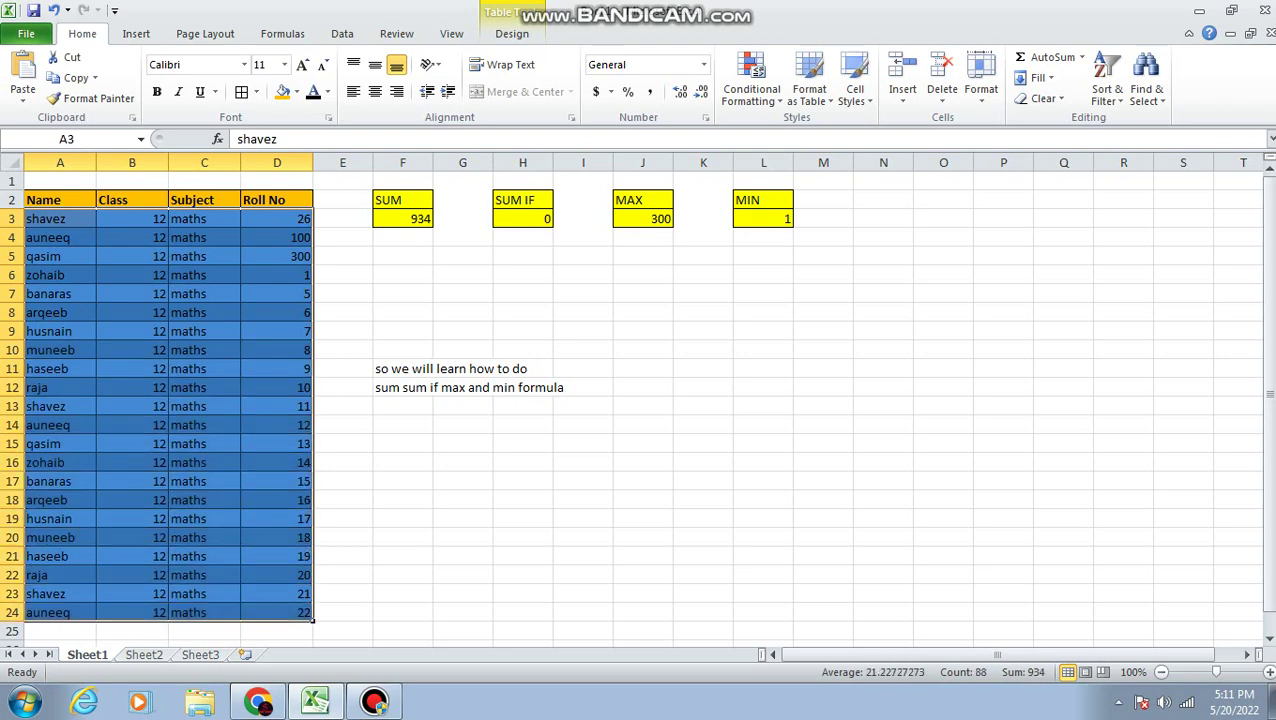
left_click(297, 91)
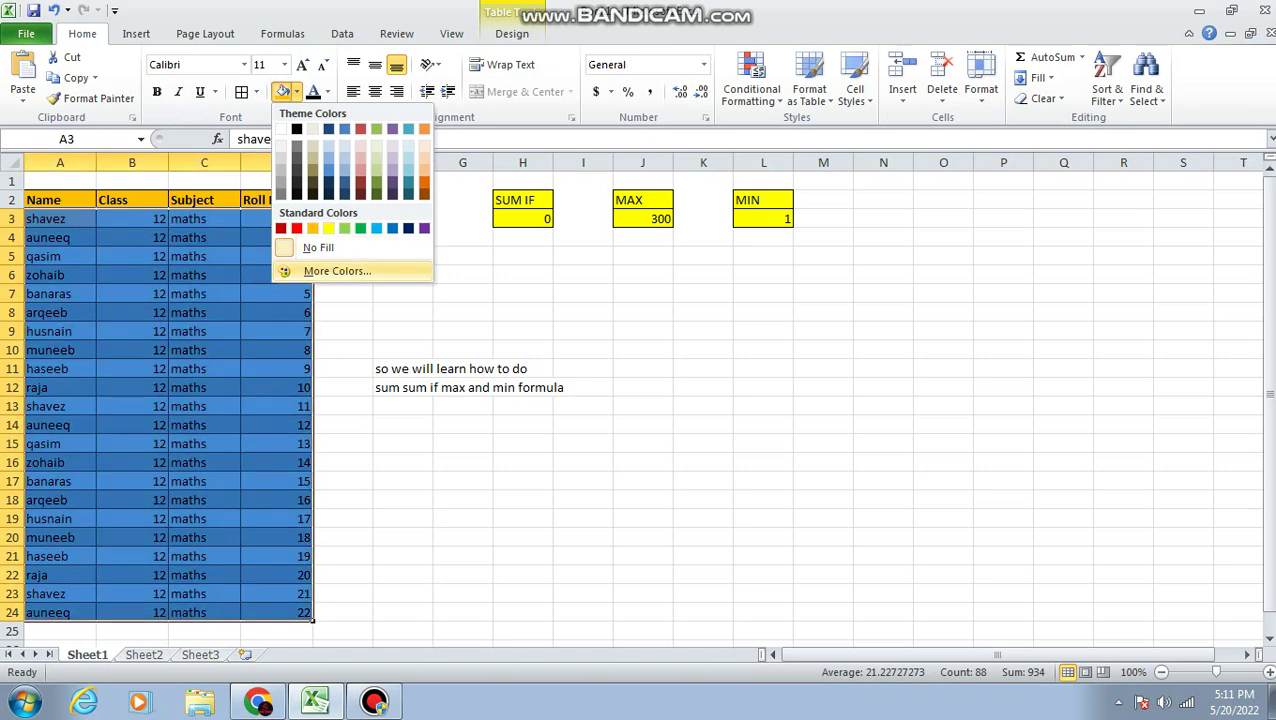
left_click(337, 271)
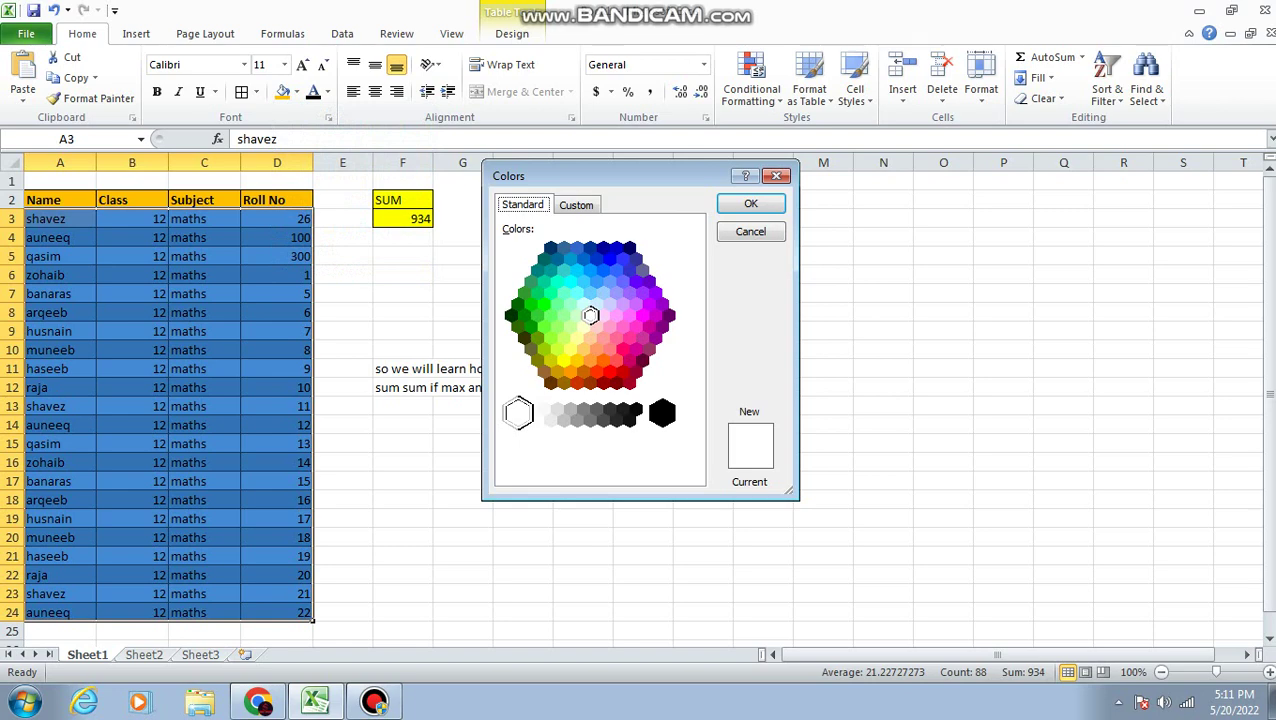
left_click(583, 349)
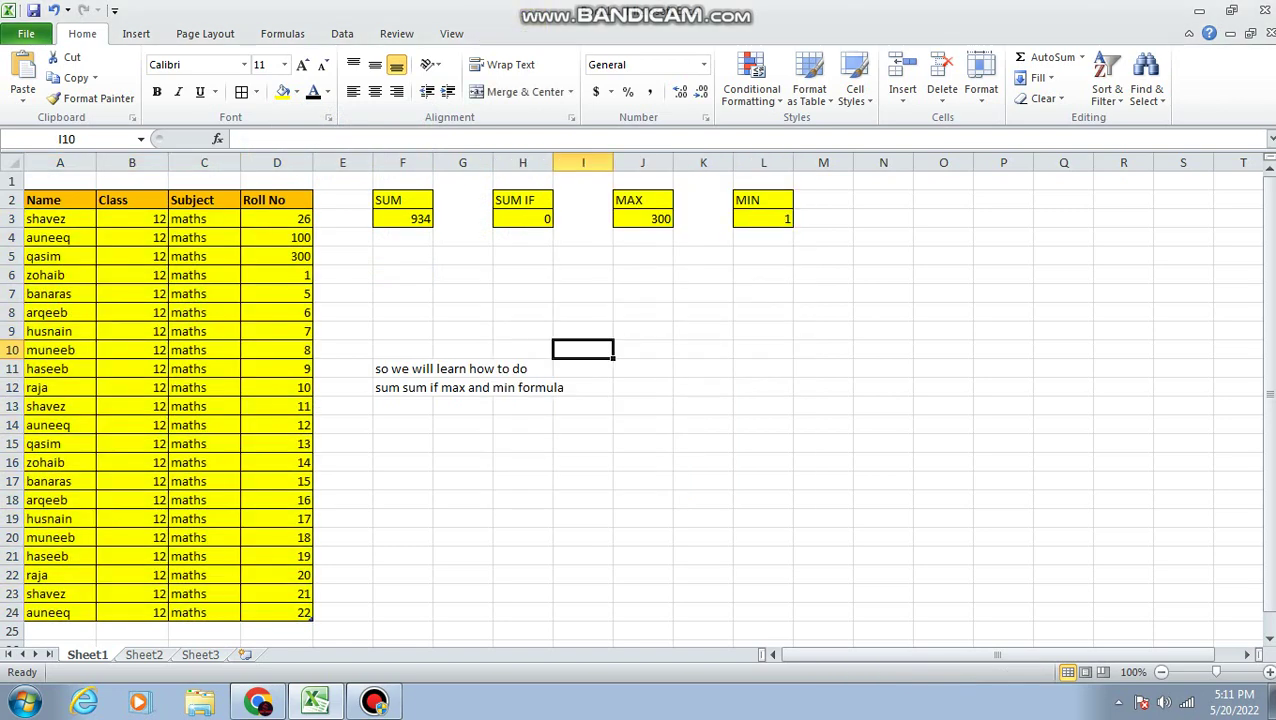
left_click_drag(45, 218, 290, 612)
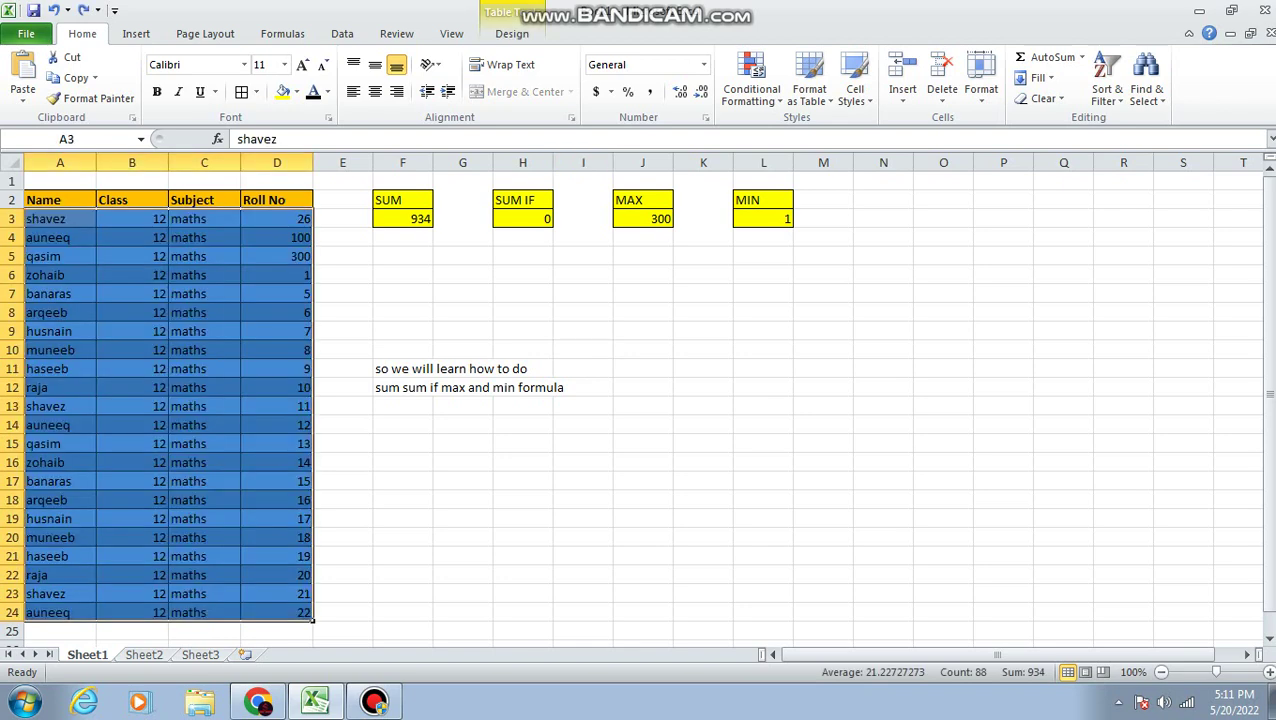
left_click(343, 293)
- Fill the SUM, SUM IF, MAX and MIN heading cells black
left_click(403, 218)
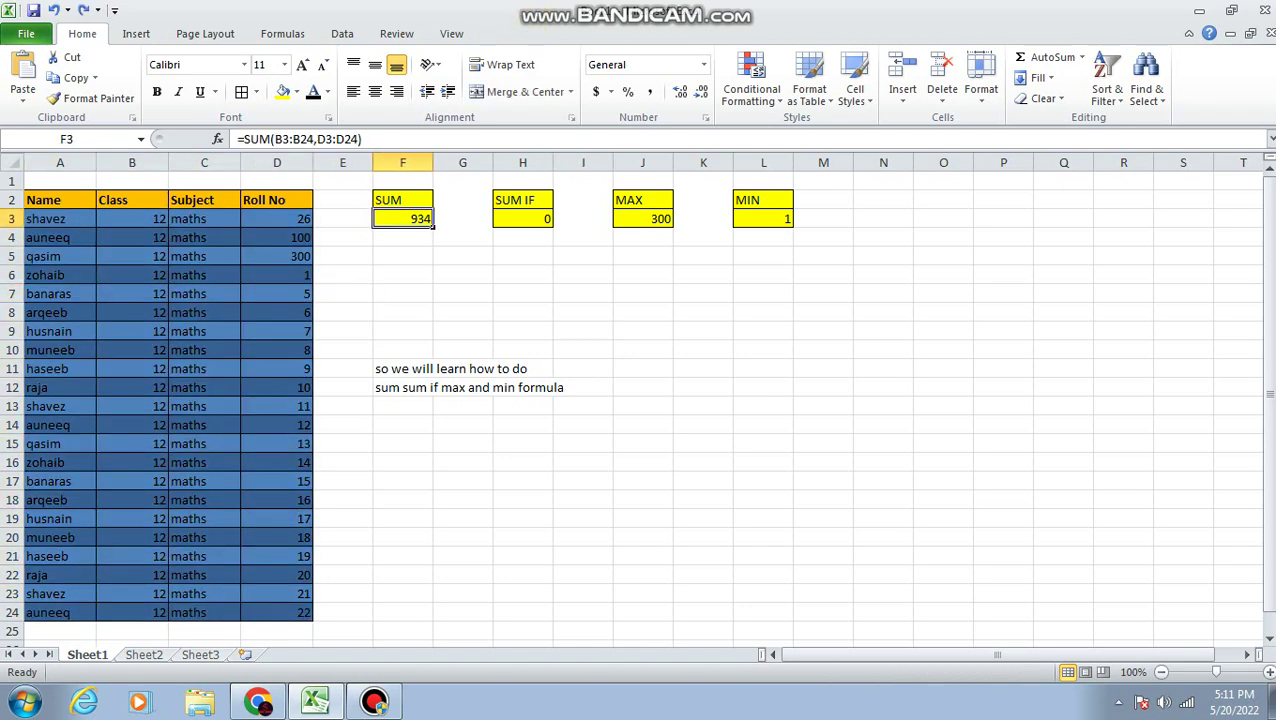
left_click(403, 200)
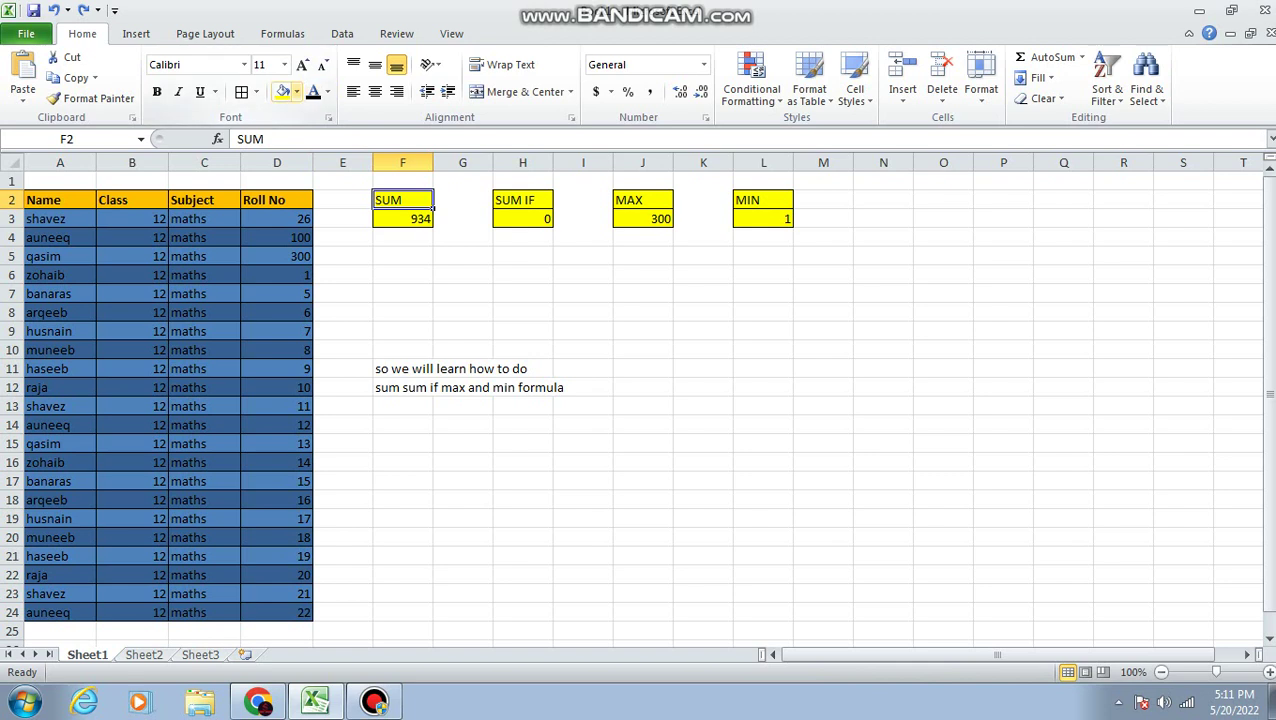
left_click(297, 91)
left_click(296, 129)
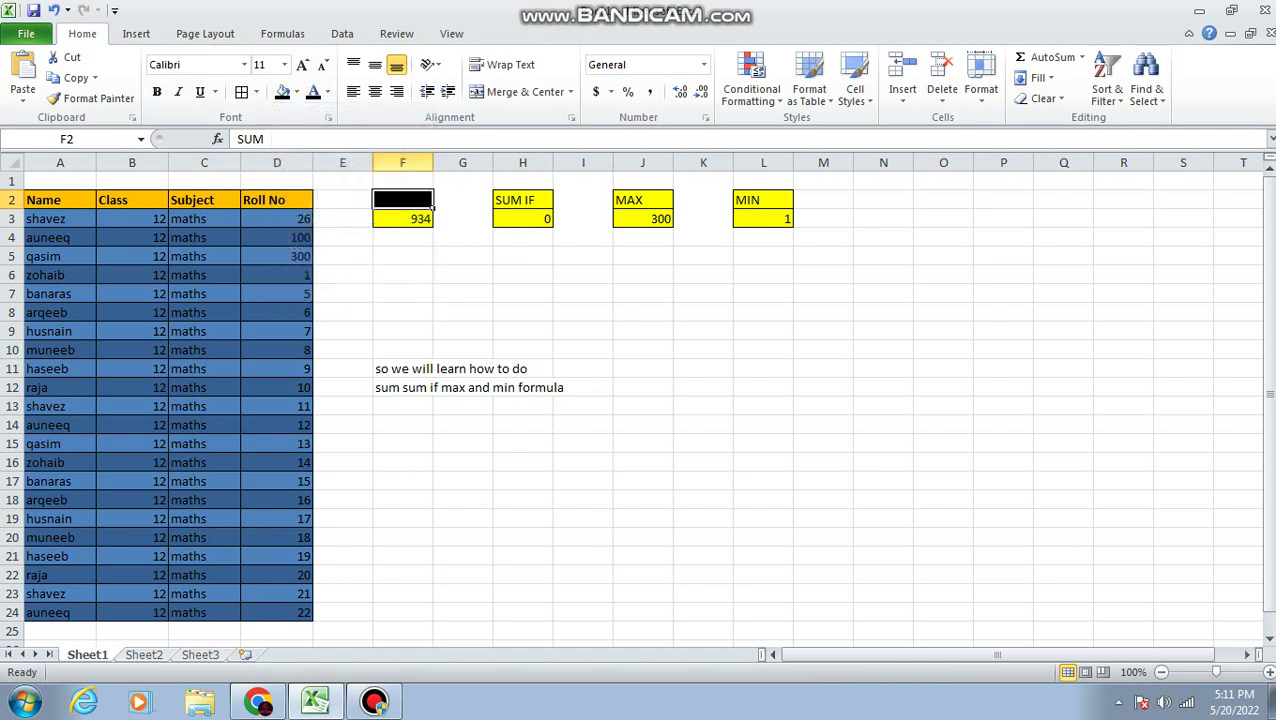
left_click(522, 200)
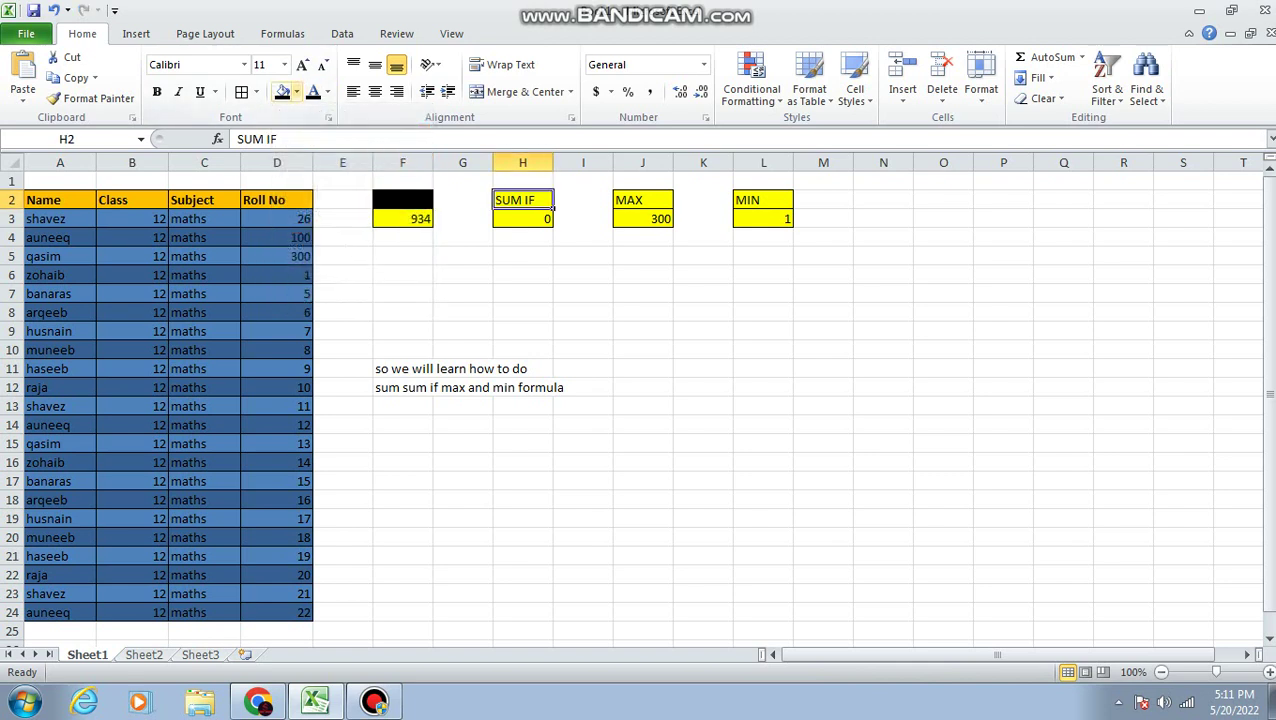
left_click(282, 91)
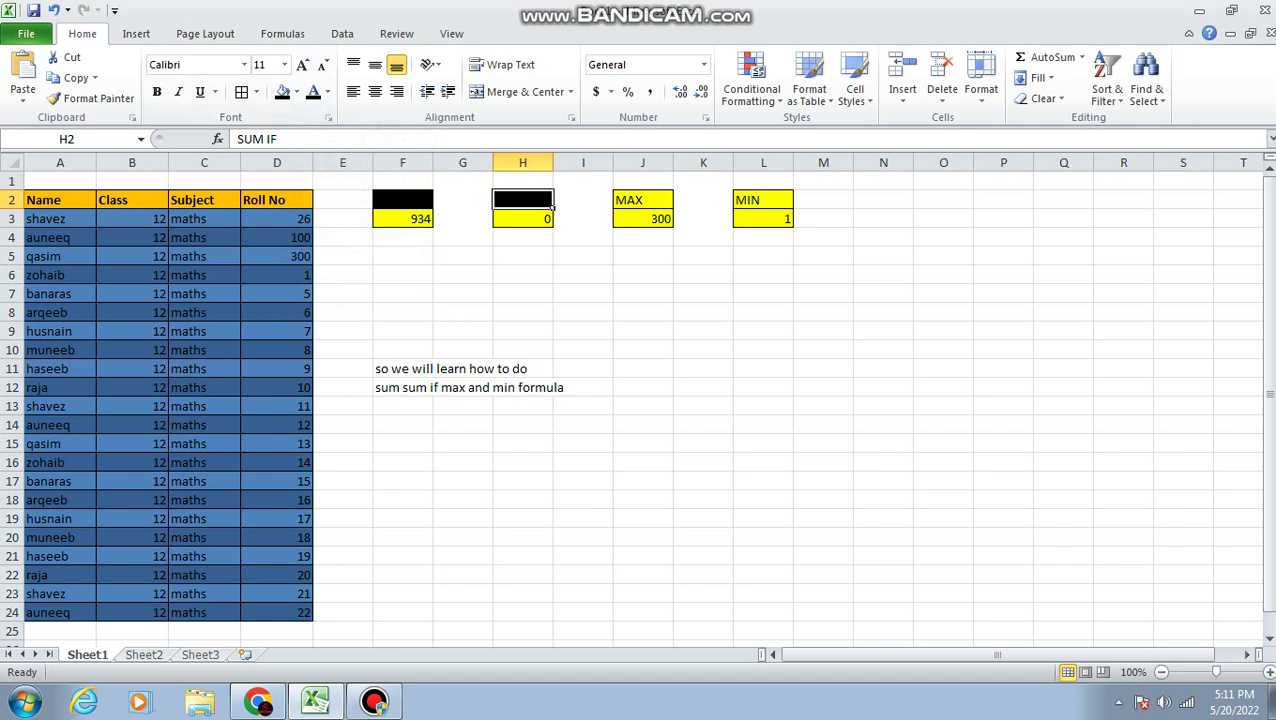
left_click(643, 200)
left_click(282, 91)
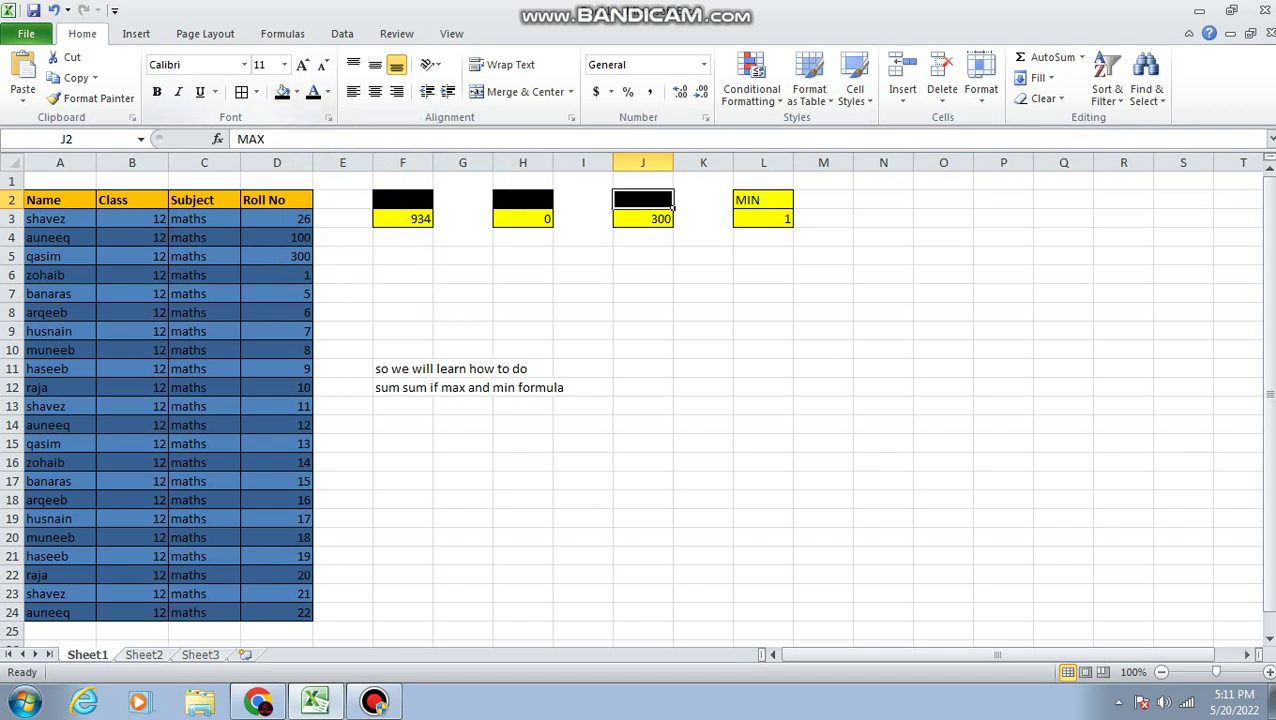
left_click(763, 200)
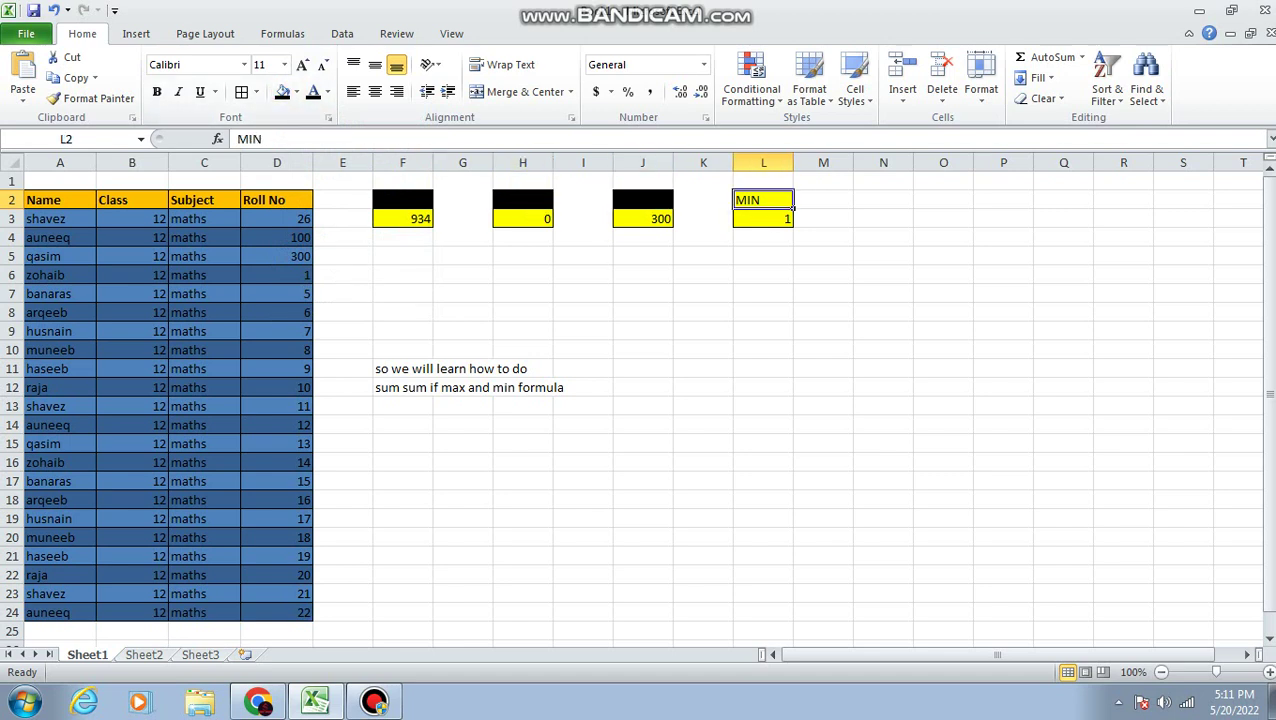
left_click(282, 91)
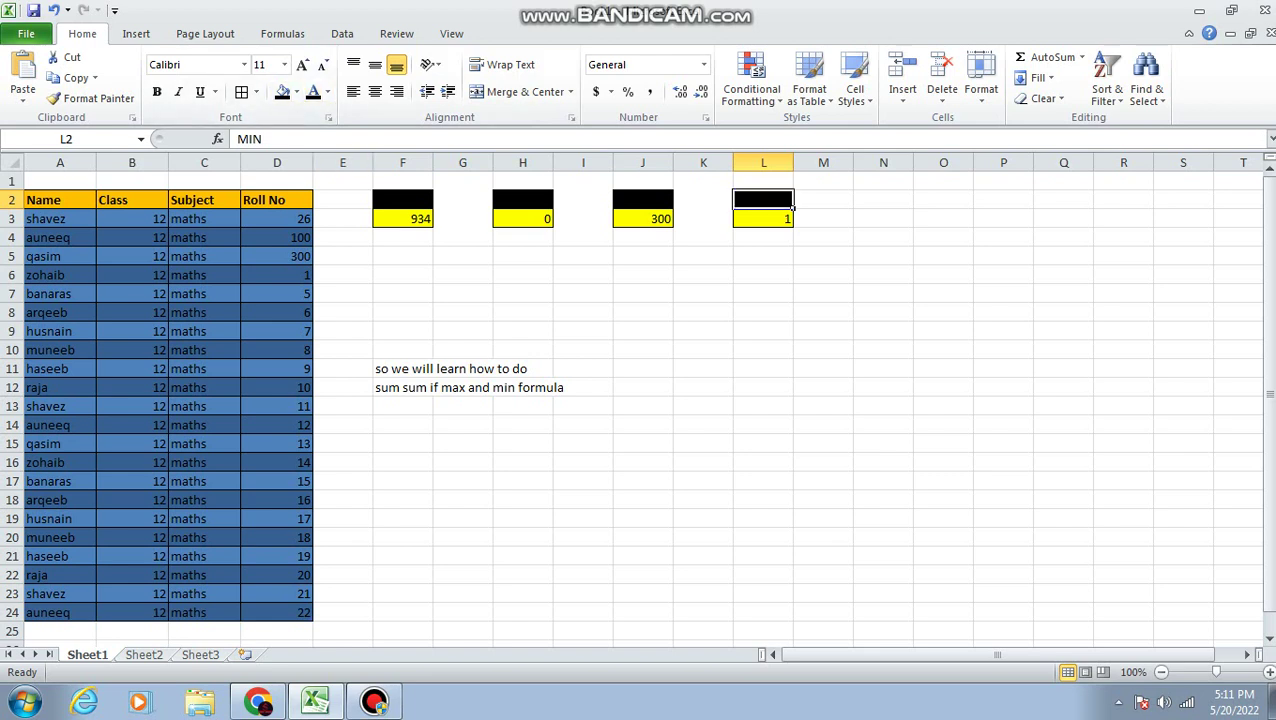
- Turn the SUM, SUM IF and MAX heading text white
left_click(402, 200)
left_click(327, 91)
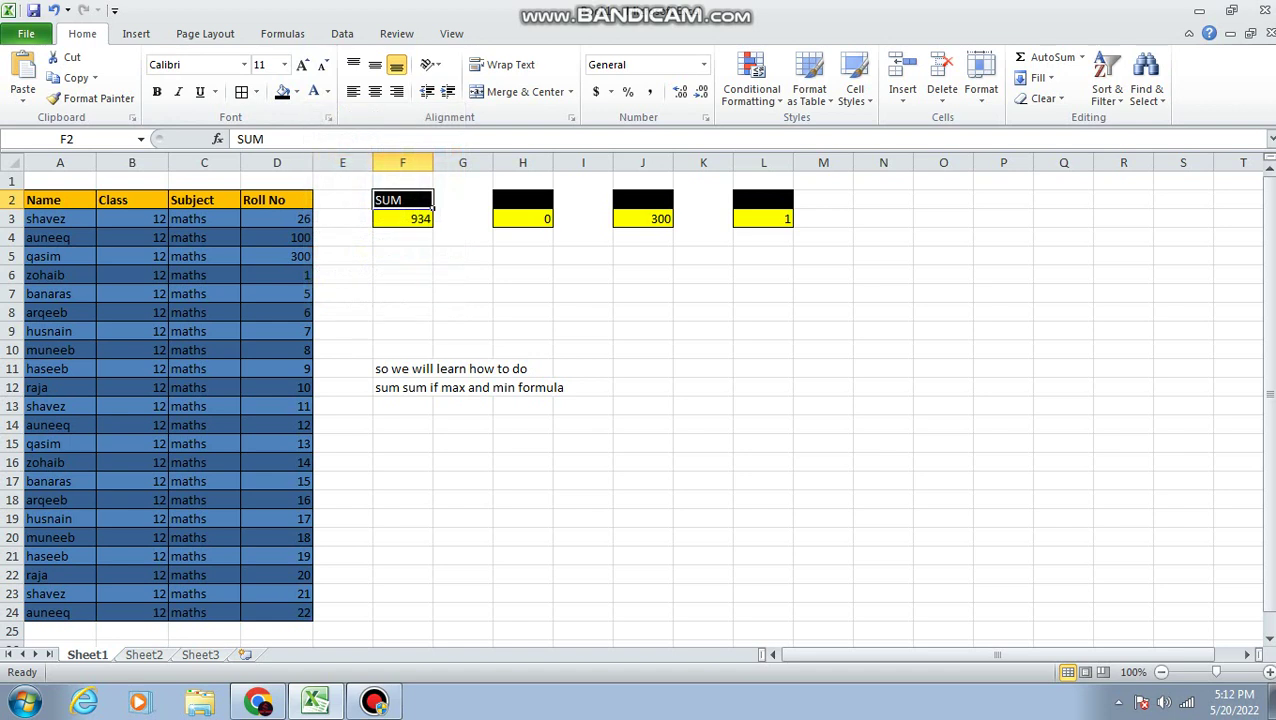
left_click(522, 199)
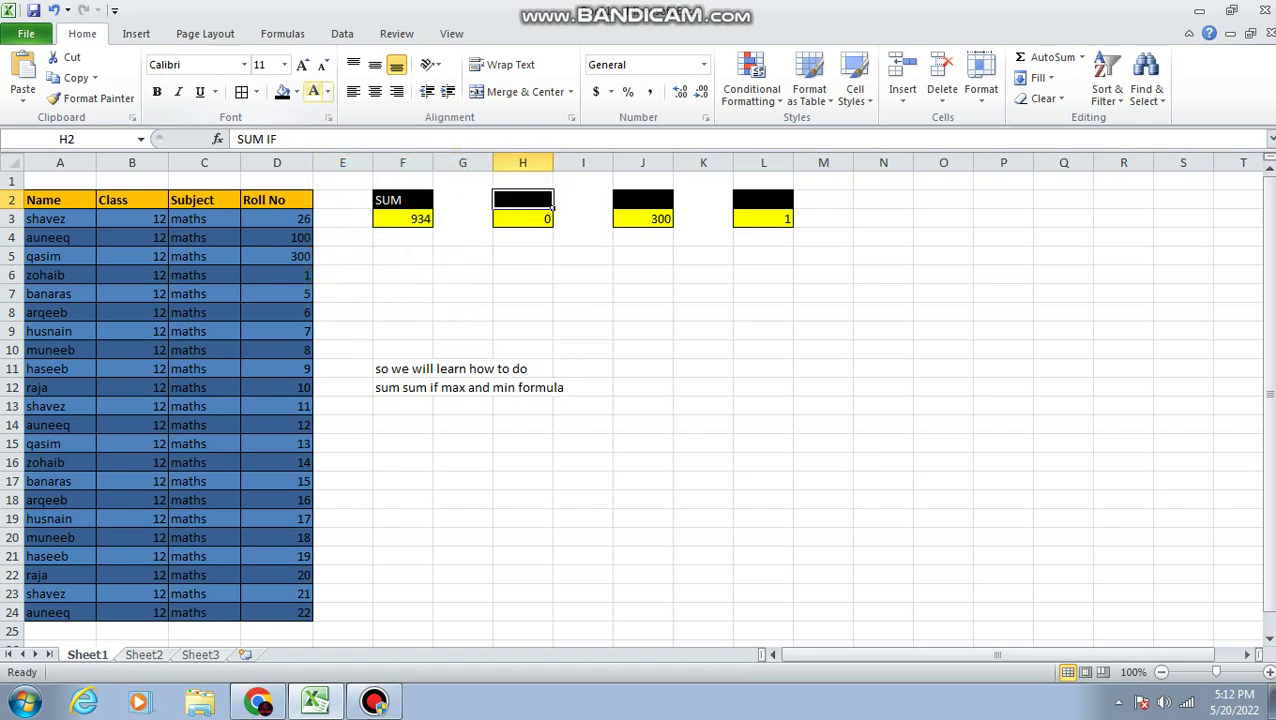
left_click(327, 91)
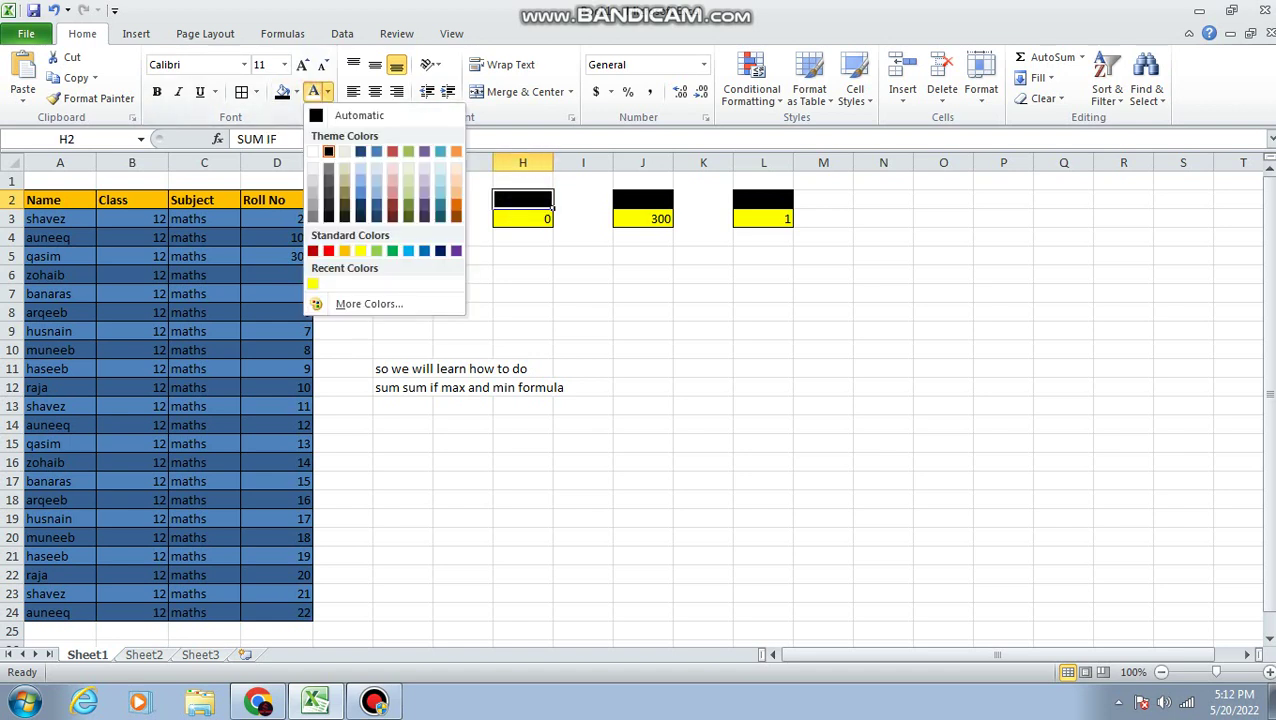
left_click(318, 146)
left_click(642, 199)
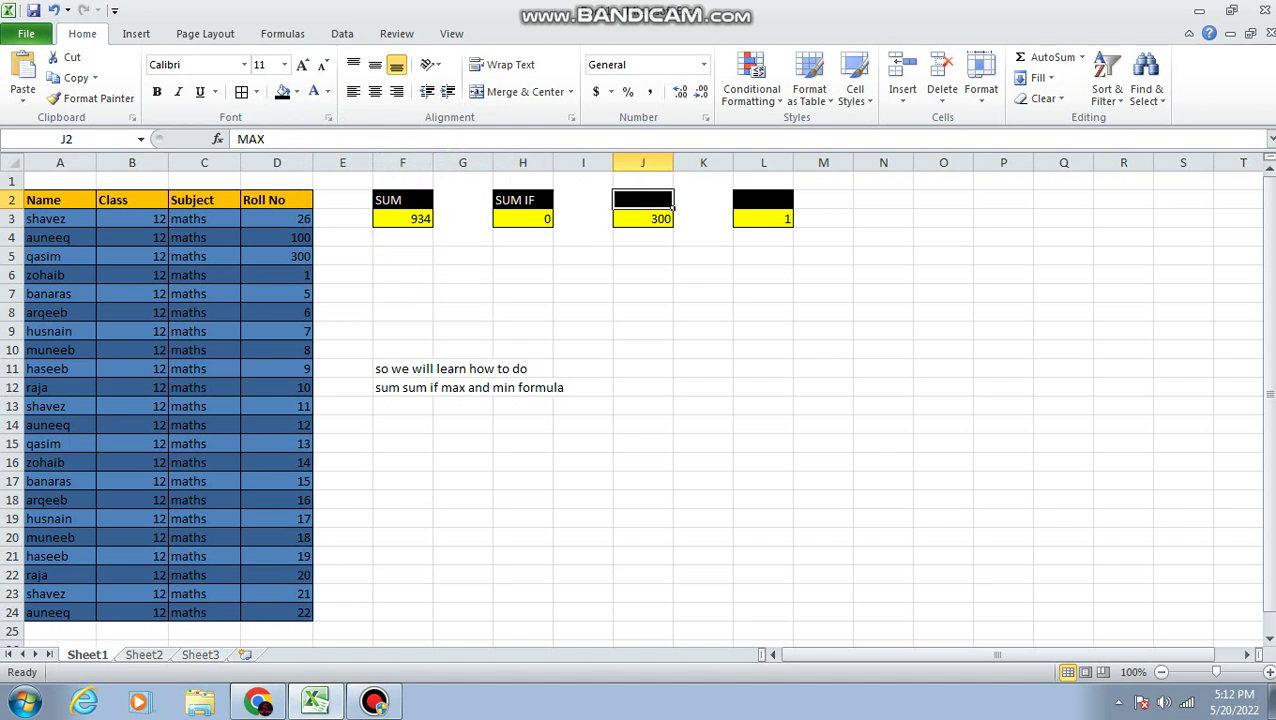
left_click(327, 91)
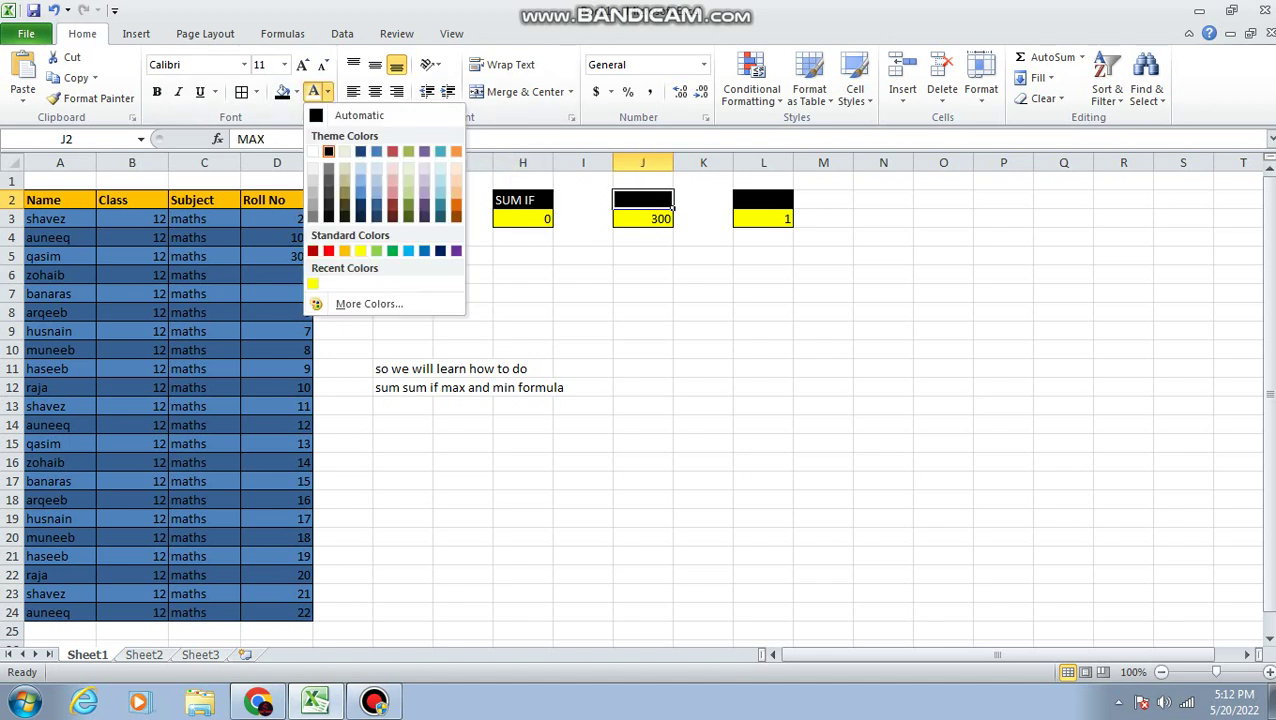
left_click(313, 151)
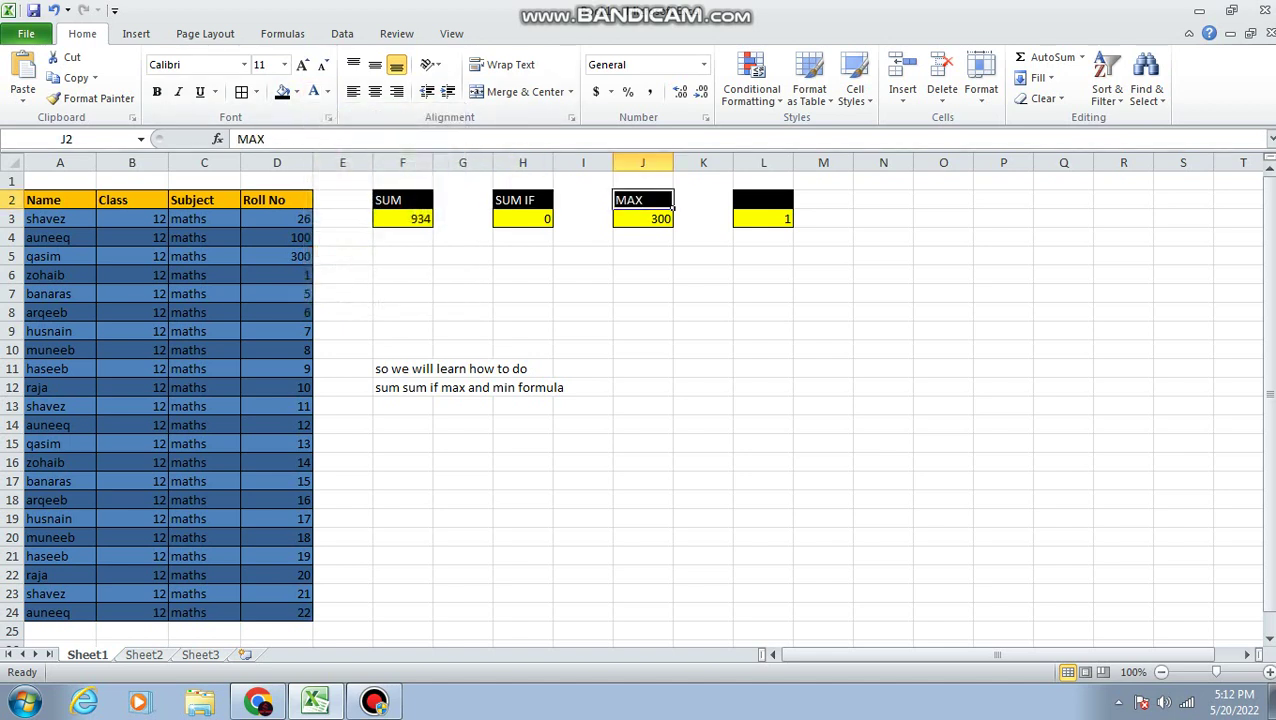
left_click(792, 205)
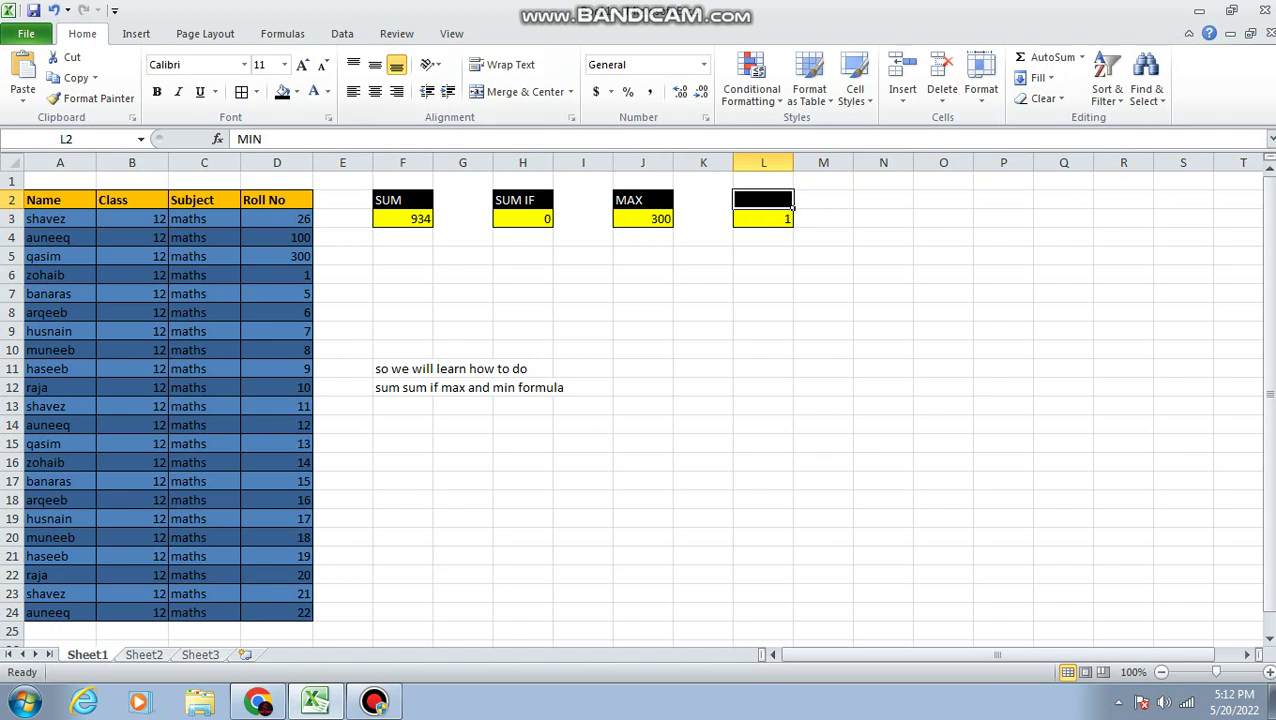
- Make the MIN heading text white and fill the note block F11:H12 black
left_click(312, 91)
mouse_move(380, 368)
left_mouse_down()
mouse_move(545, 369)
mouse_move(551, 390)
left_mouse_up()
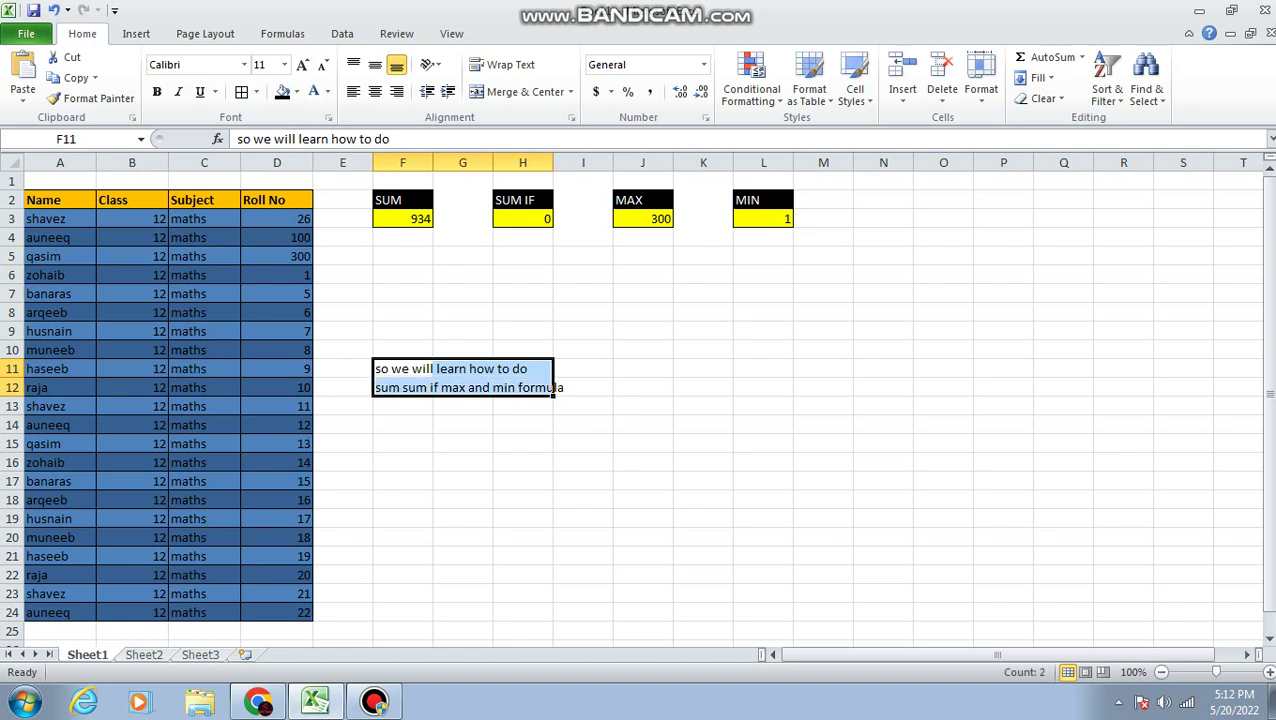
left_click(283, 92)
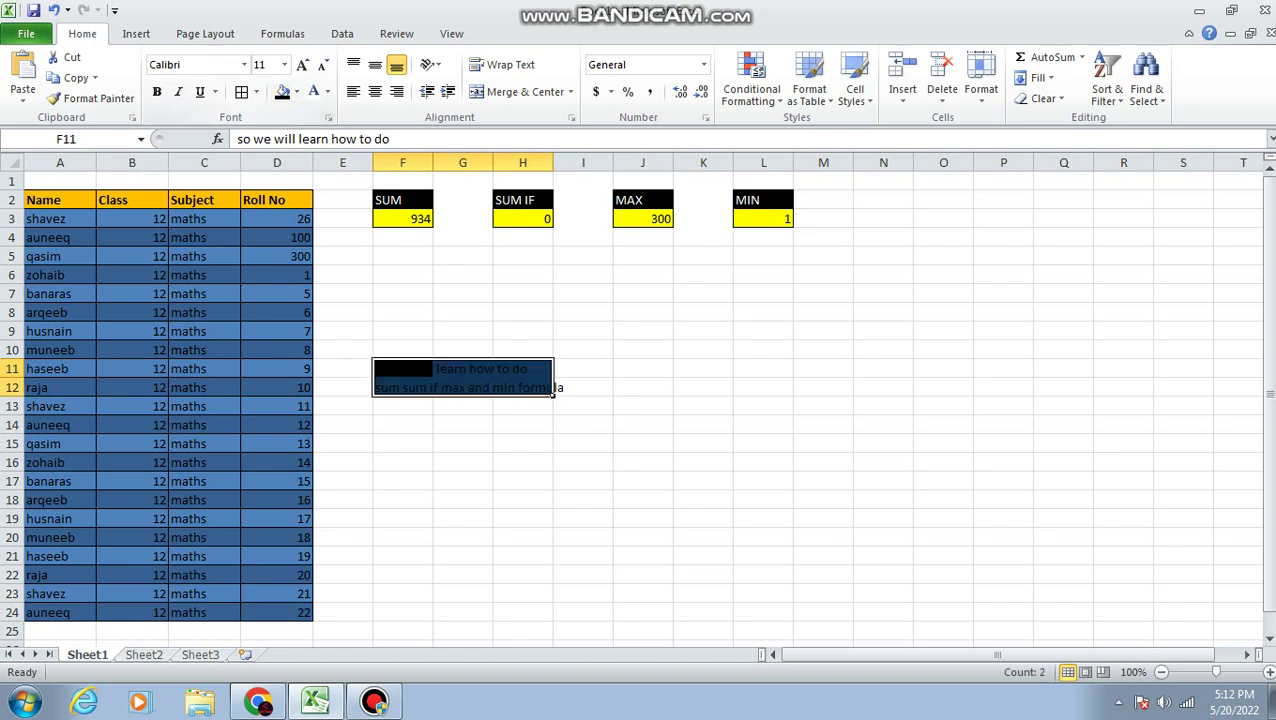
left_click(402, 275)
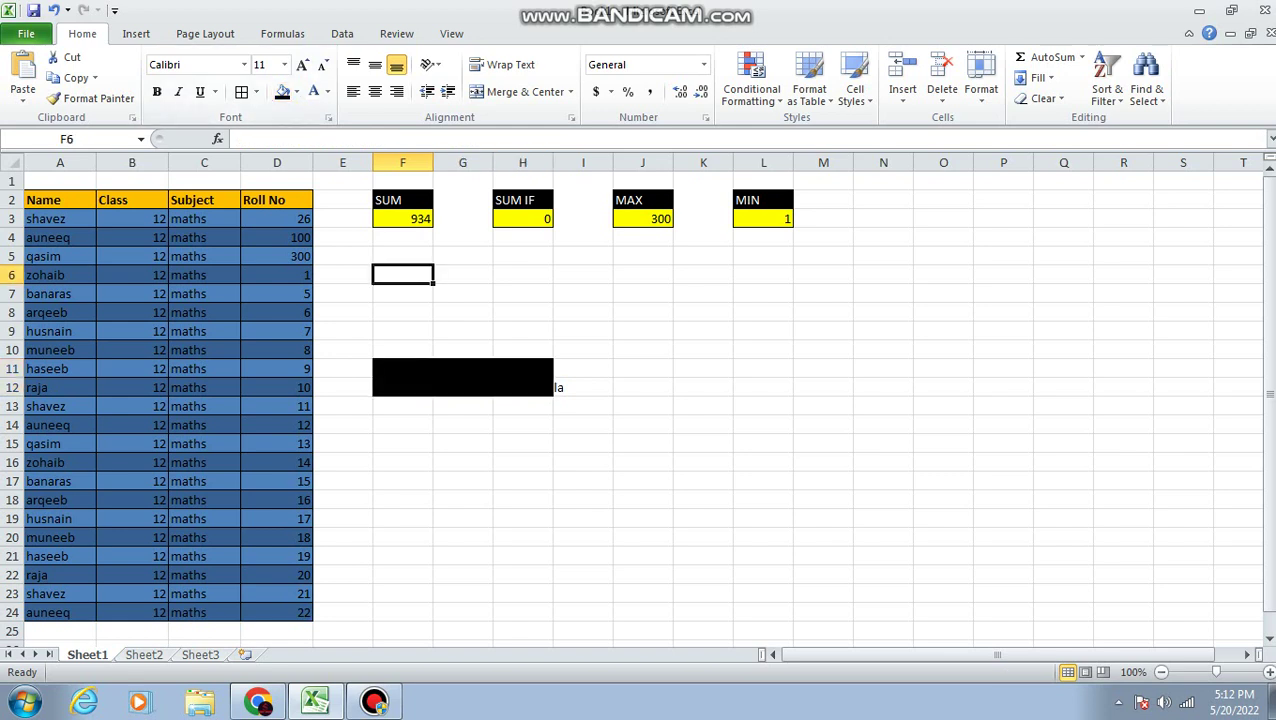
- Widen column H and reselect the note block F11:H12
mouse_move(553, 162)
left_mouse_down()
mouse_move(539, 162)
mouse_move(573, 162)
left_mouse_up()
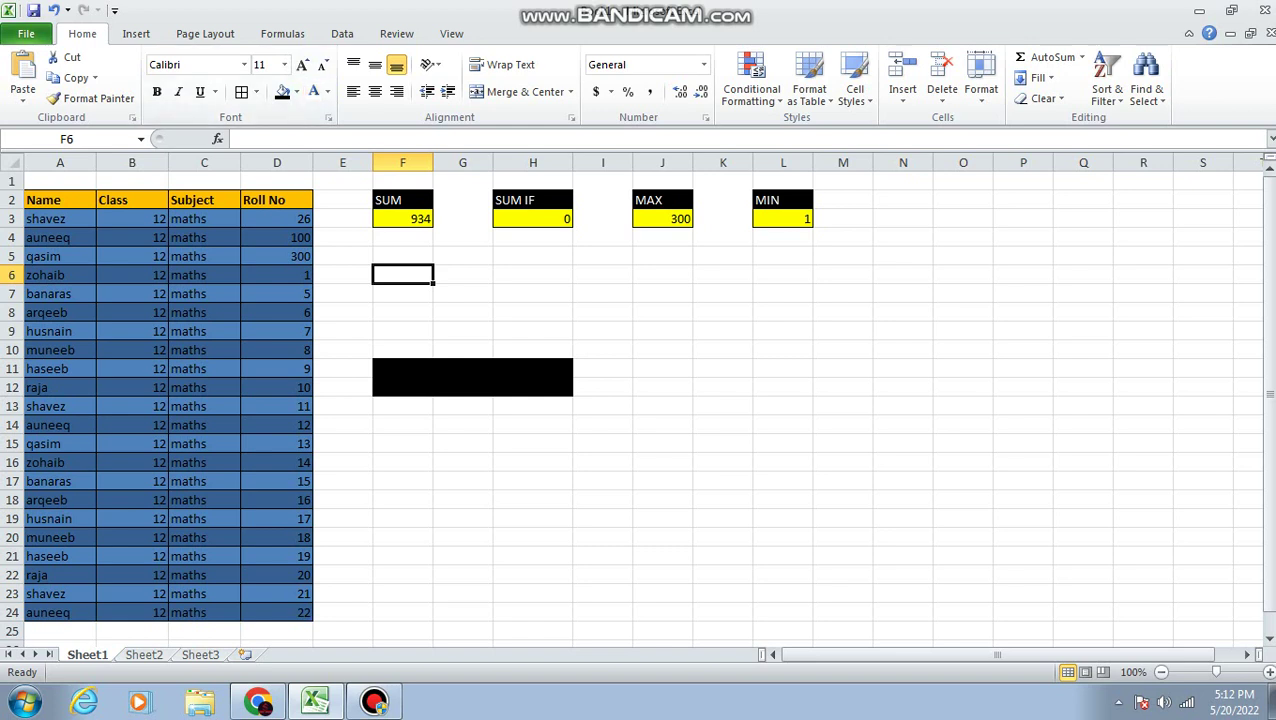
left_click(402, 387)
mouse_move(402, 387)
left_mouse_down()
mouse_move(565, 389)
mouse_move(565, 370)
left_mouse_up()
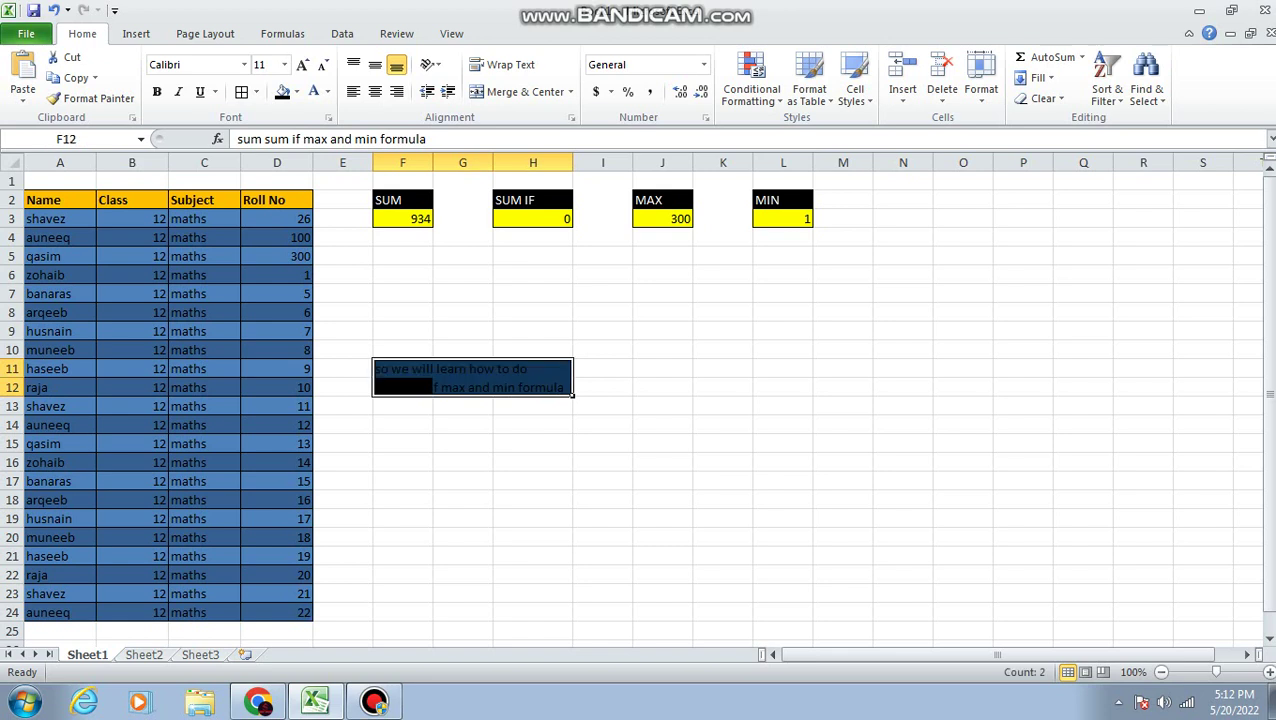
- Make the note text white, bold and italic
left_click(313, 91)
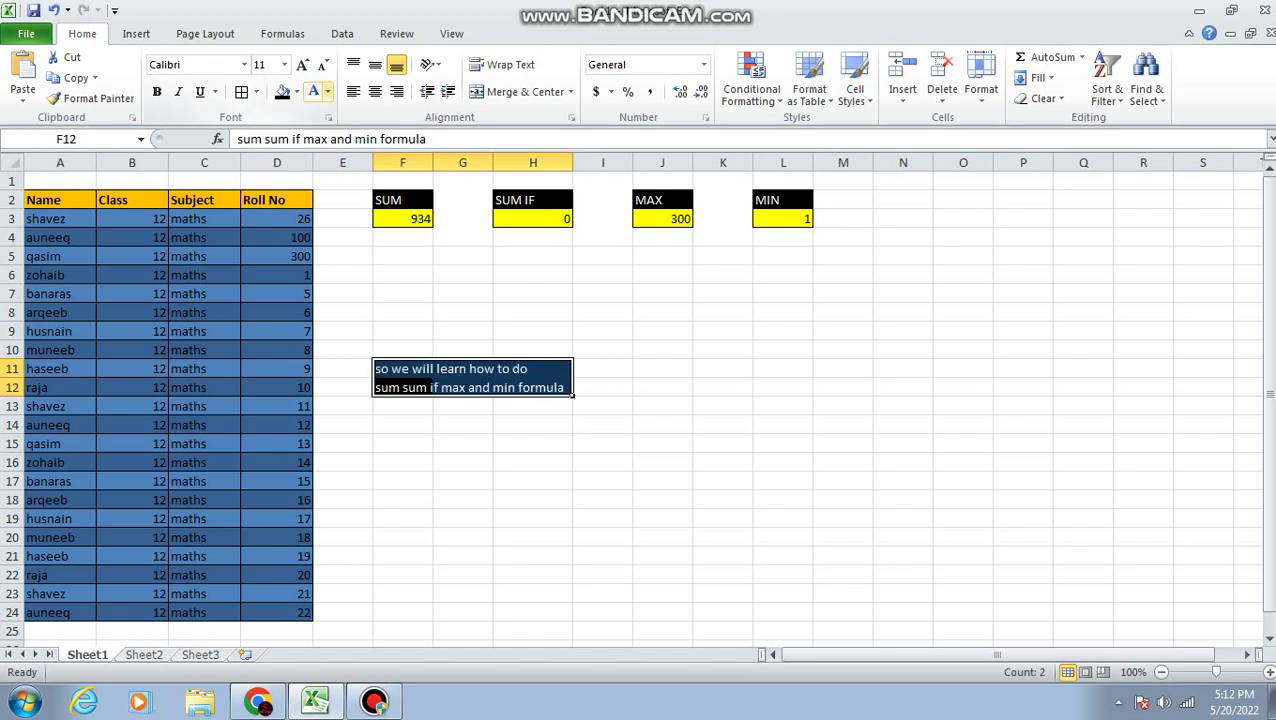
left_click(327, 91)
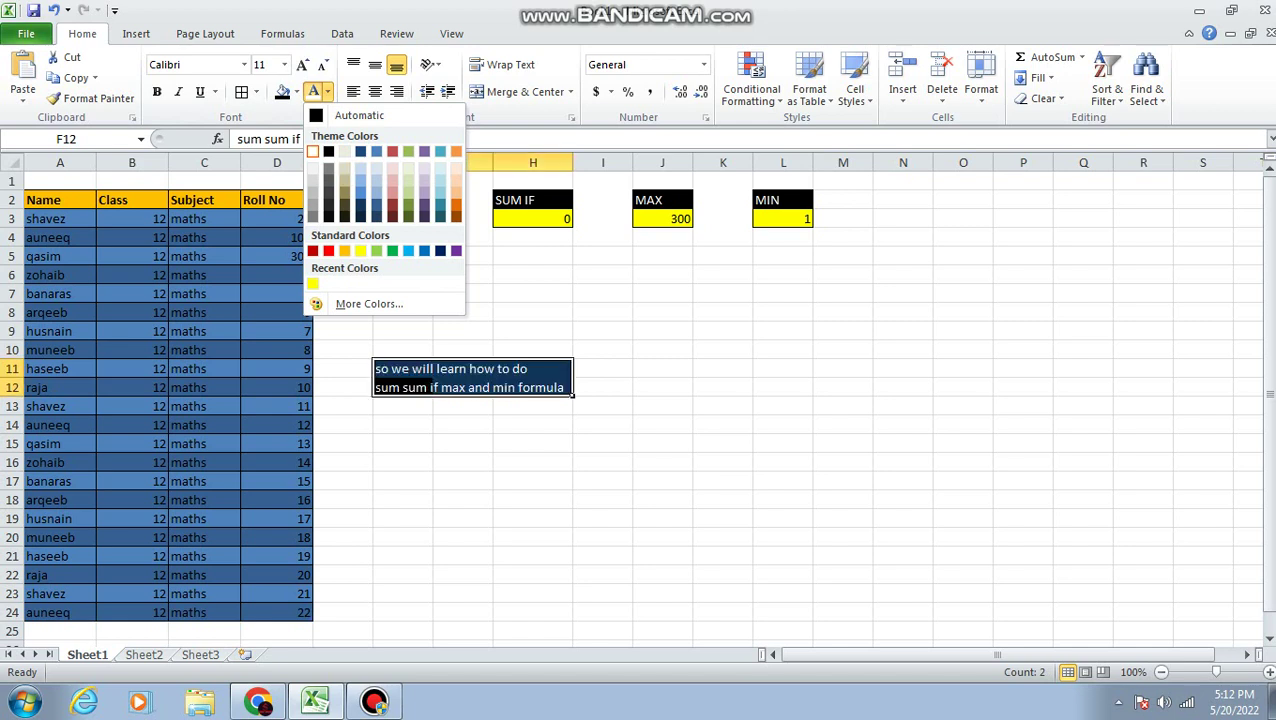
left_click(156, 91)
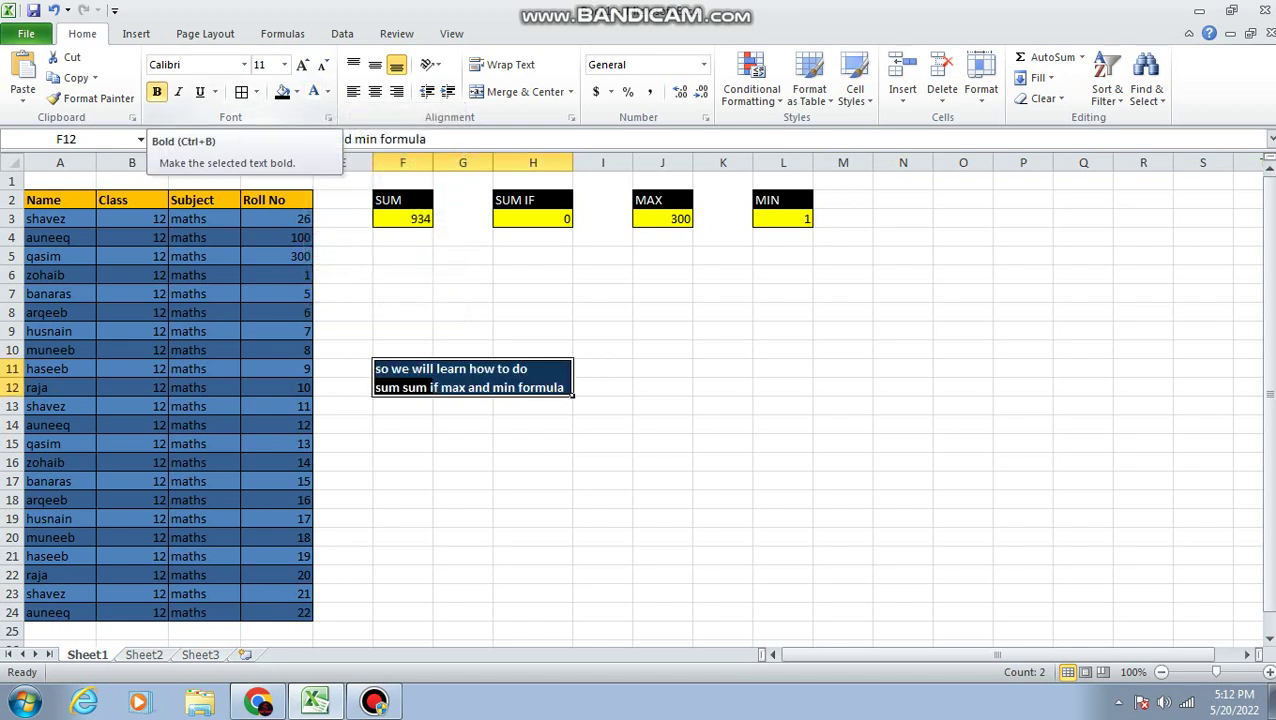
left_click(178, 91)
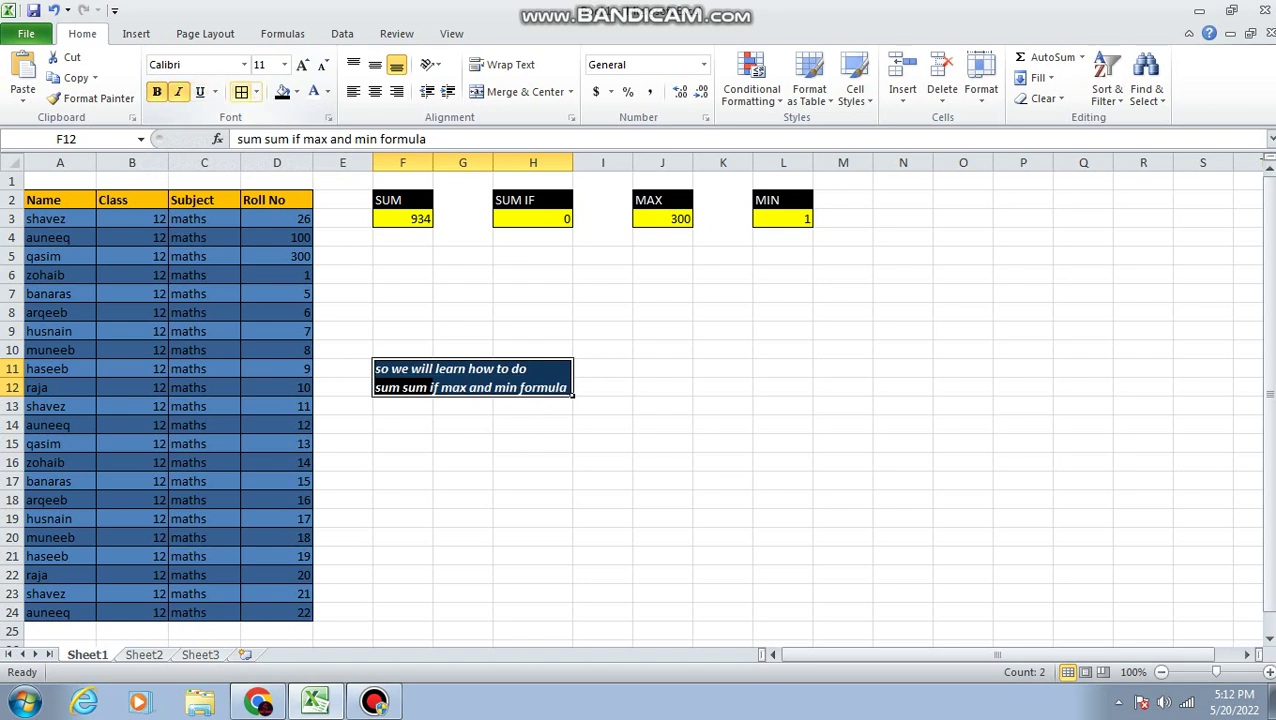
- Add a thick box border around the note and enlarge its font to 22
left_click(256, 91)
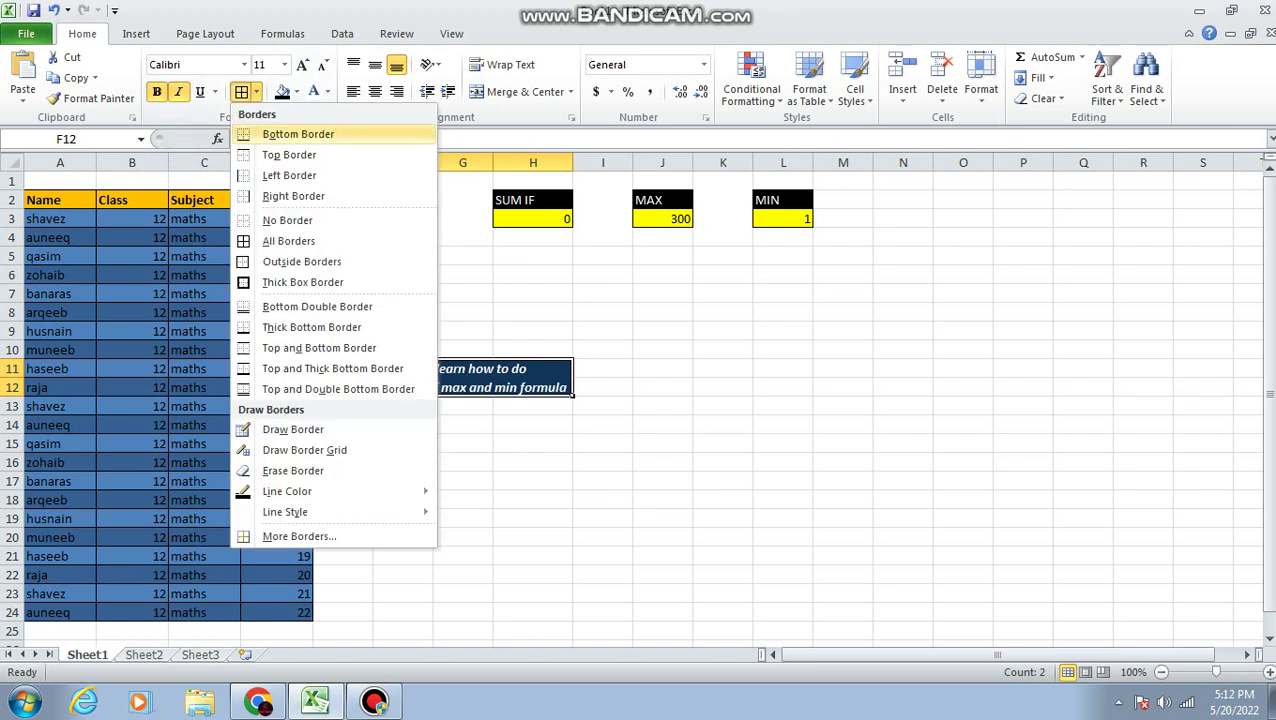
left_click(300, 282)
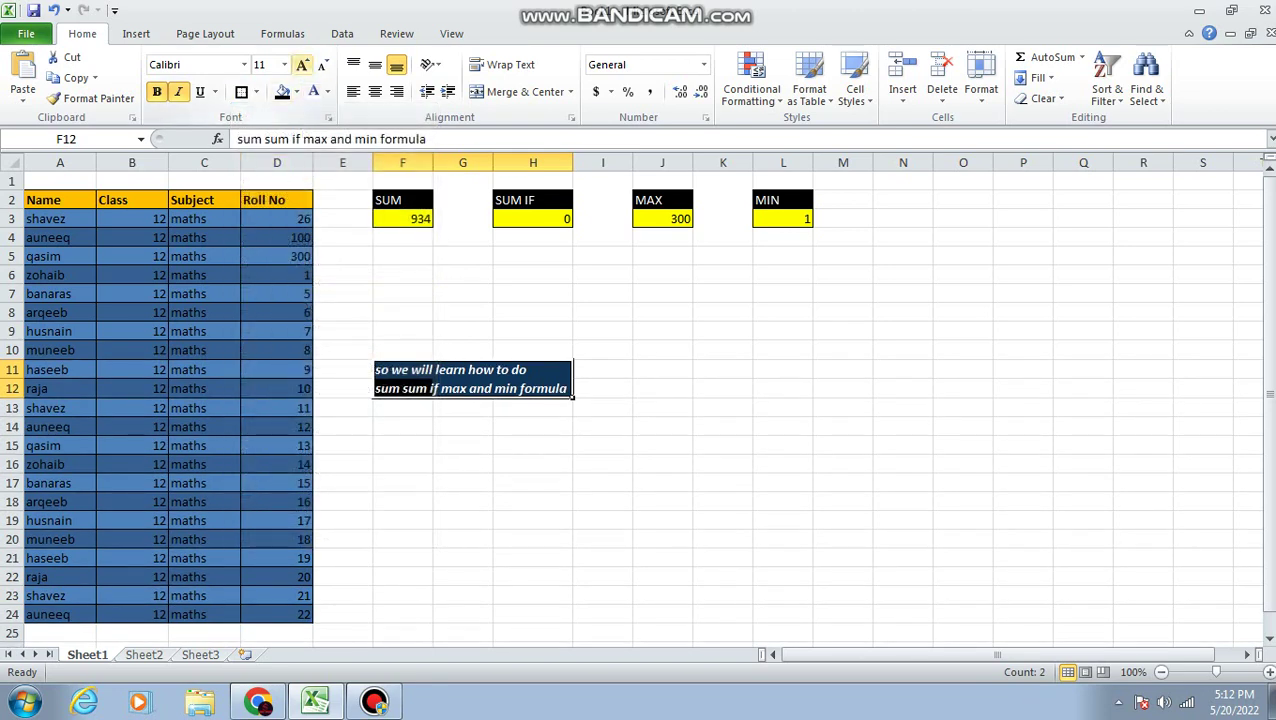
left_click(302, 64)
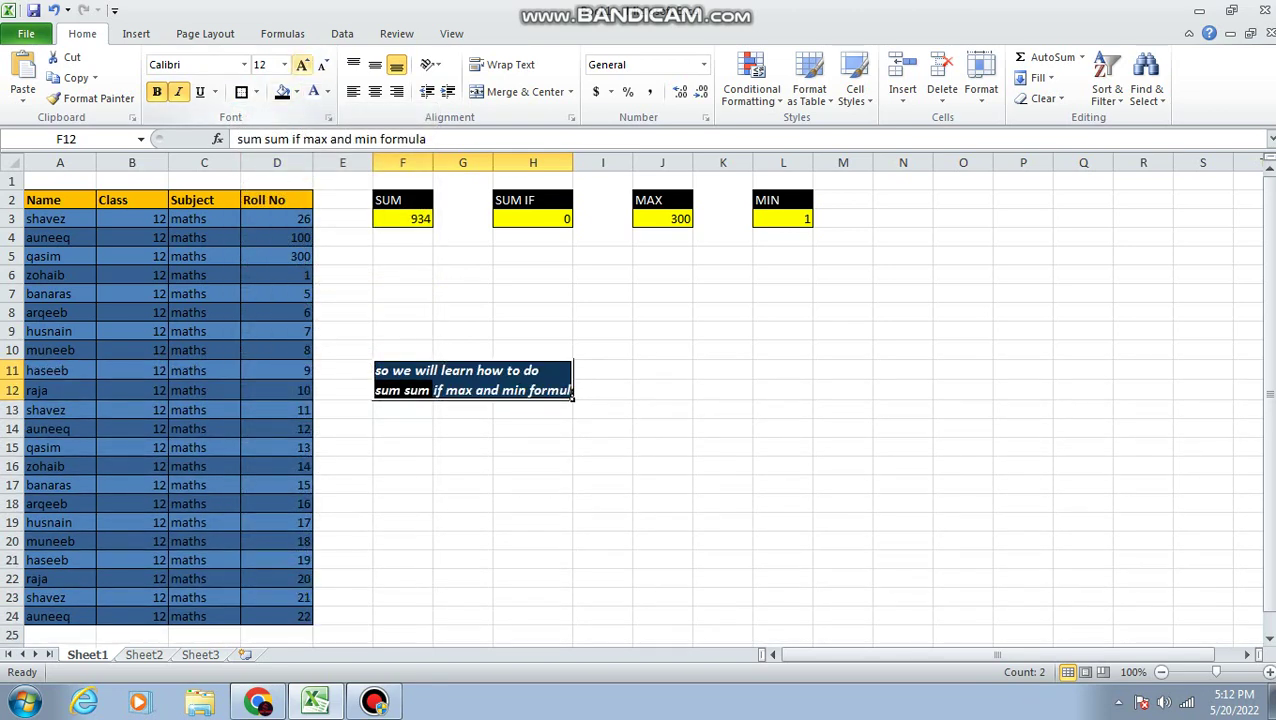
left_click(302, 64)
left_click(302, 64)
left_click(302, 64)
left_click(302, 64)
left_click(302, 64)
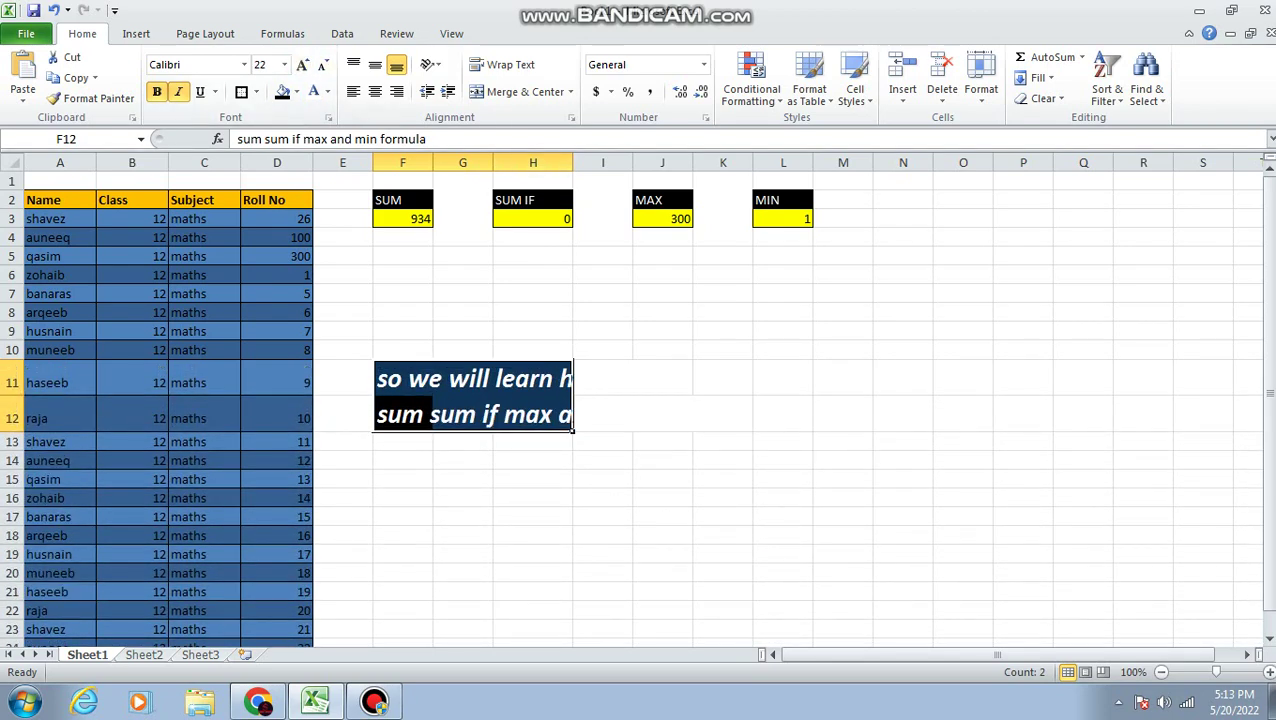
left_click(602, 256)
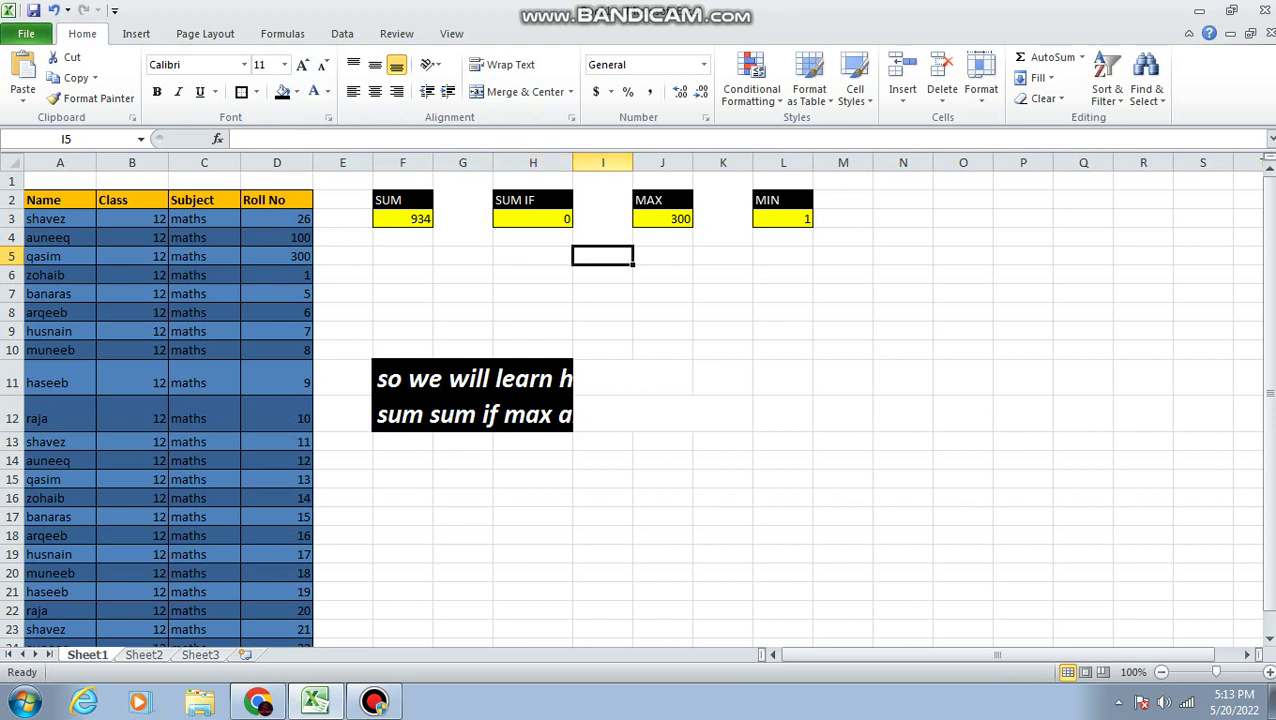
- Try widening and autofitting columns H and I to show more of the title sentence
left_click_drag(572, 162, 715, 162)
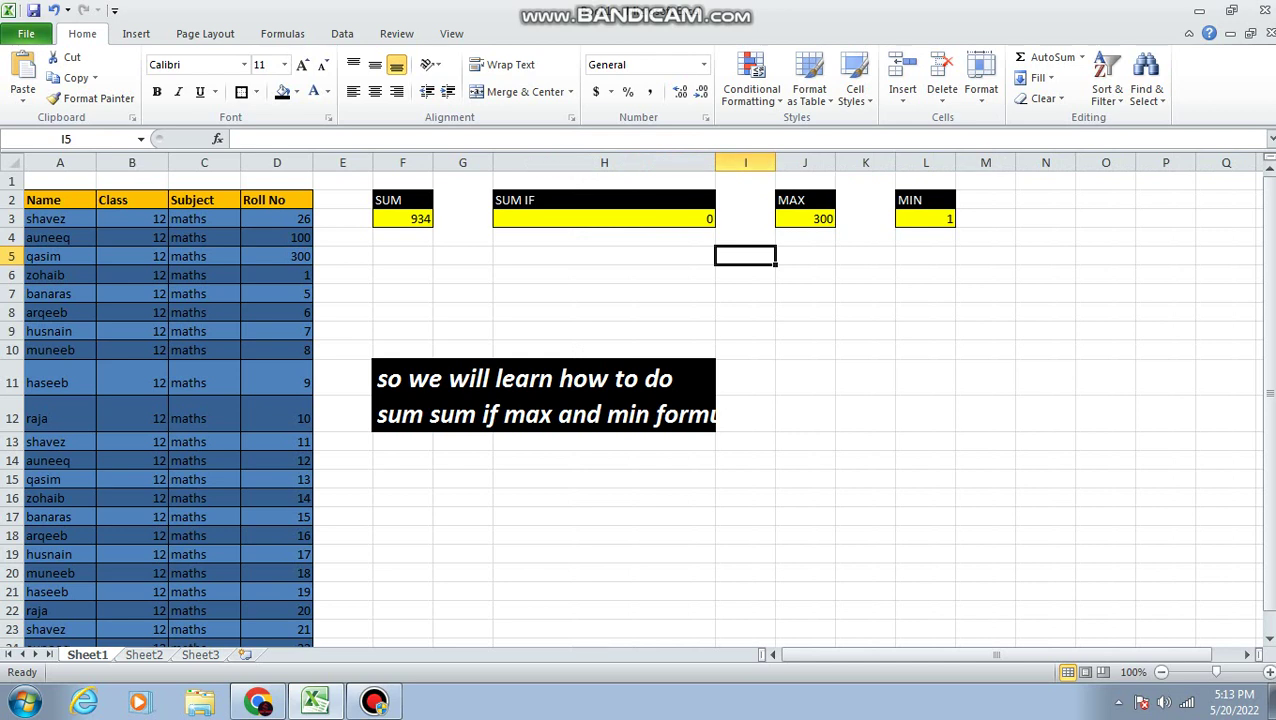
left_click_drag(604, 162, 770, 162)
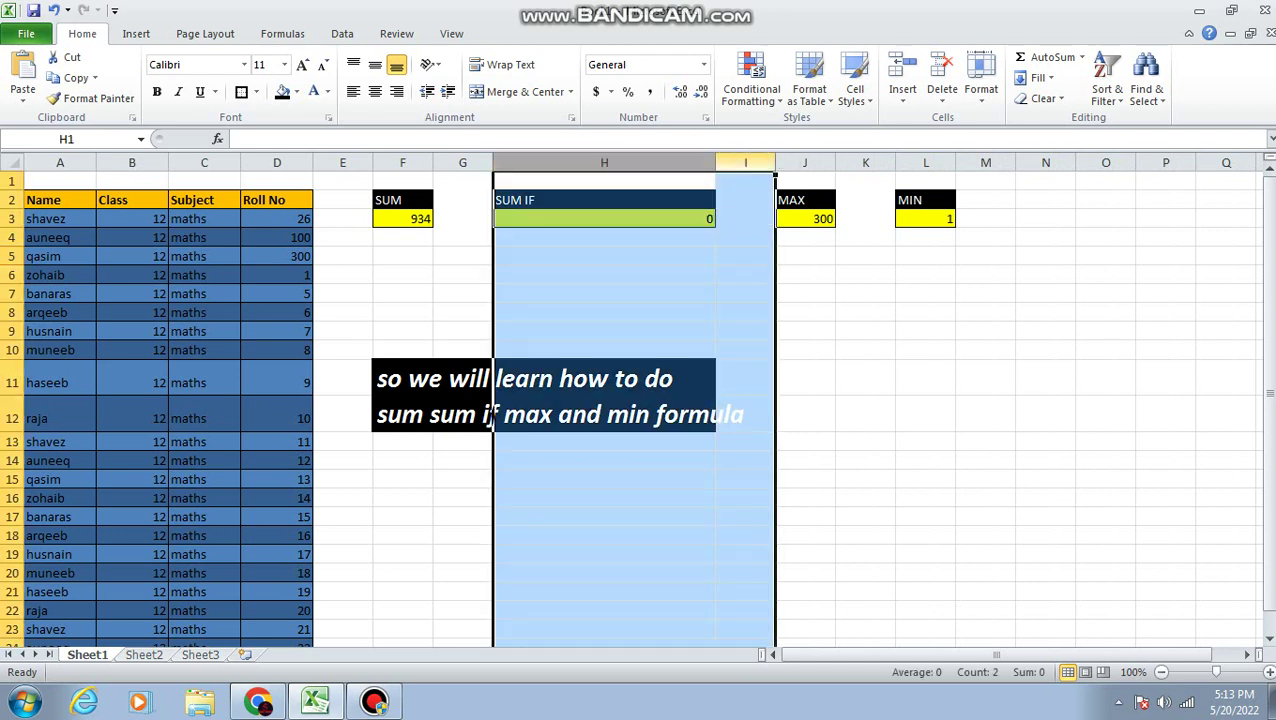
left_click(745, 162)
double_click(715, 162)
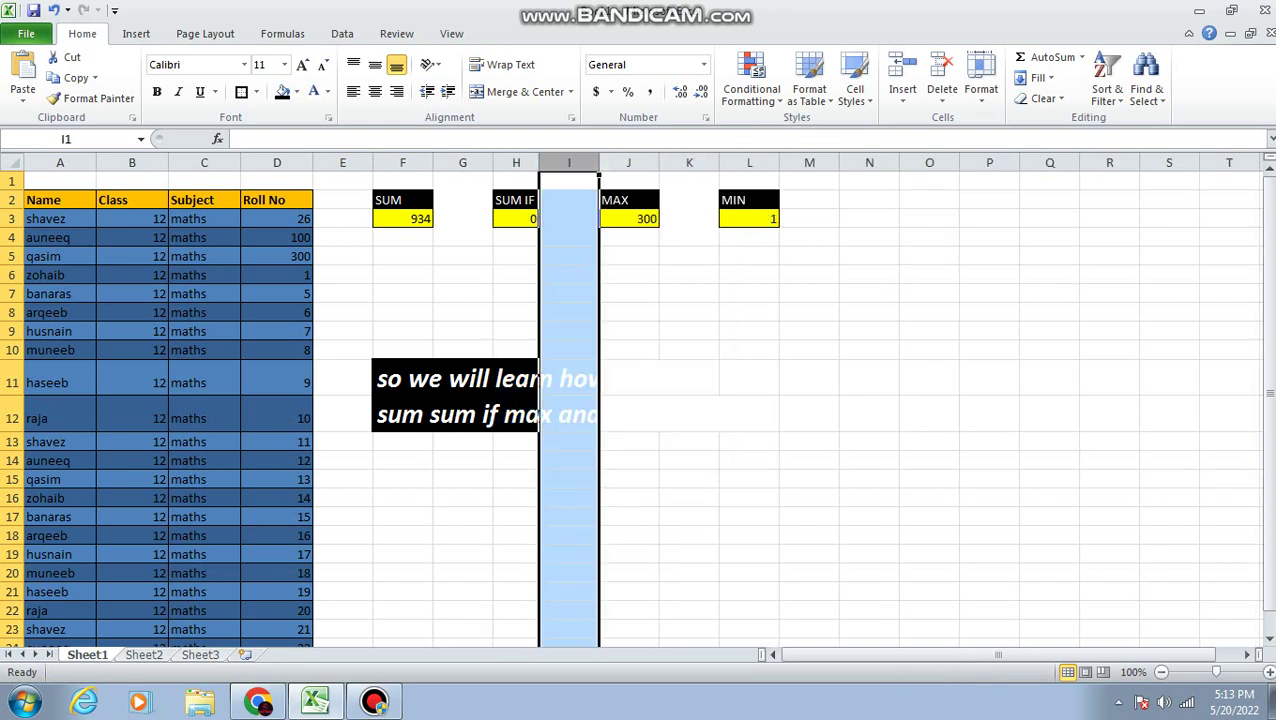
left_click_drag(599, 162, 783, 162)
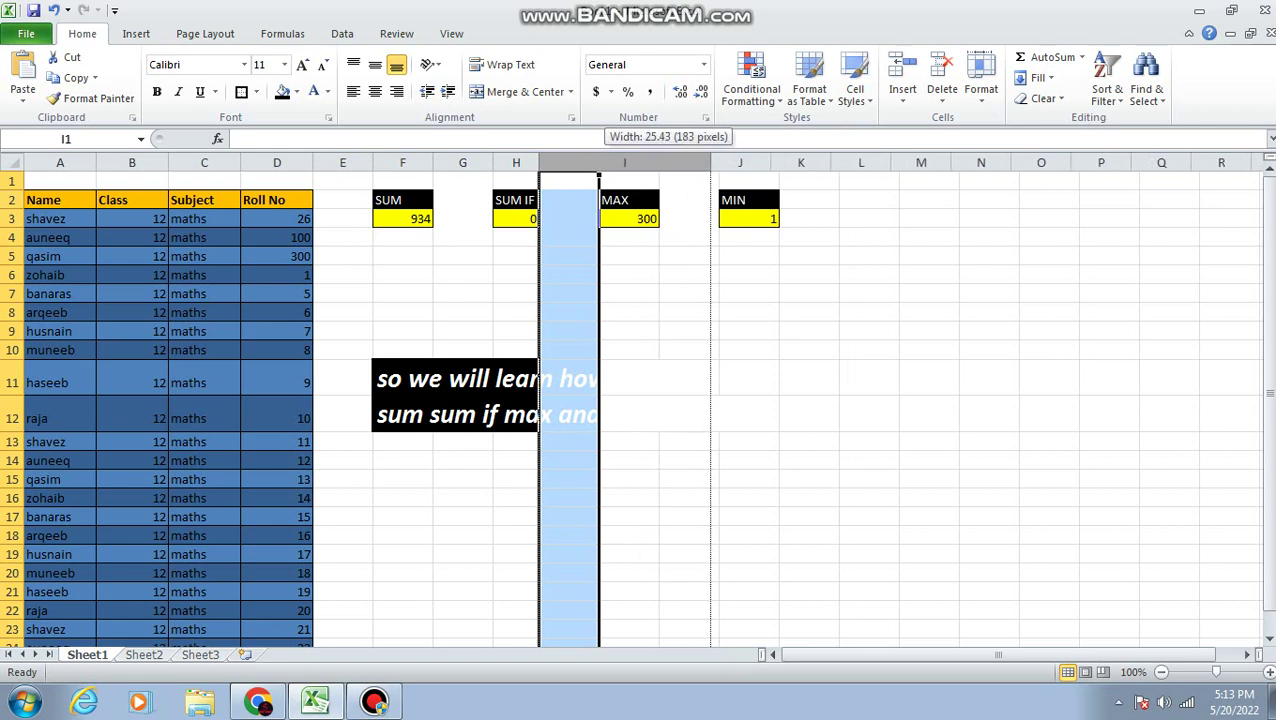
left_click(872, 293)
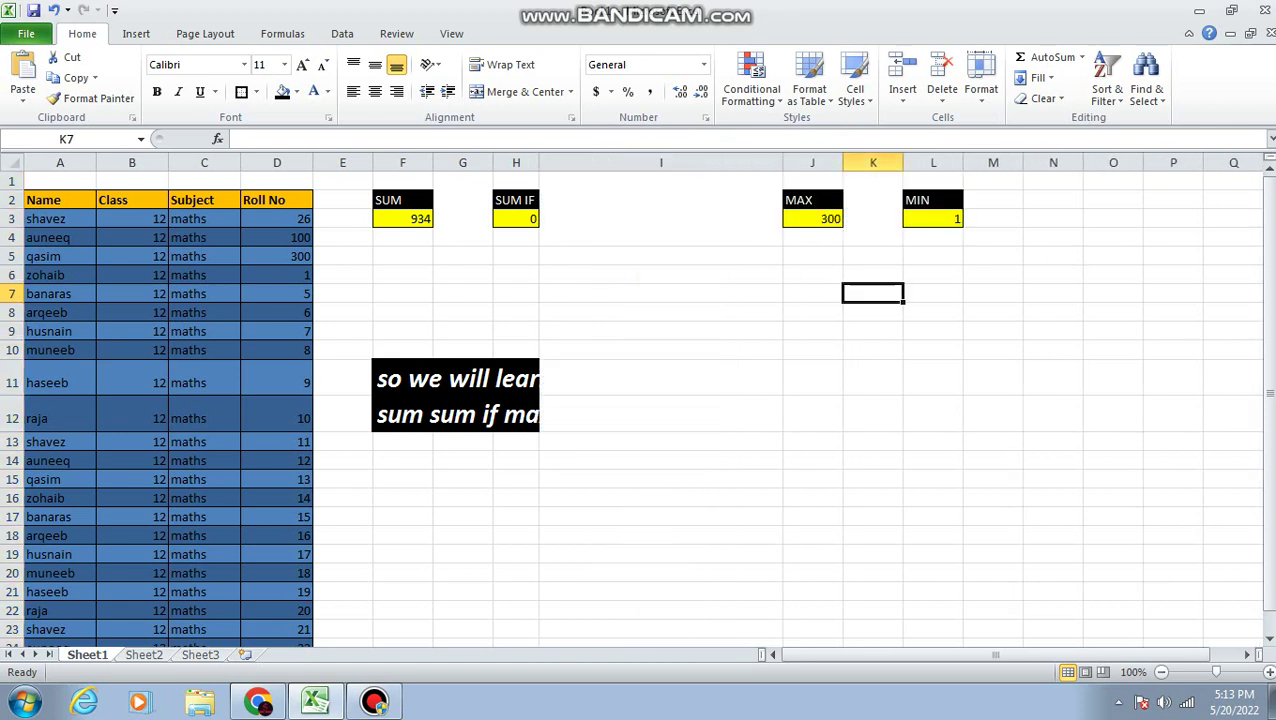
- Start a formula in I11 referring to H11, then narrow column I back to its original width
left_click(660, 382)
type("=")
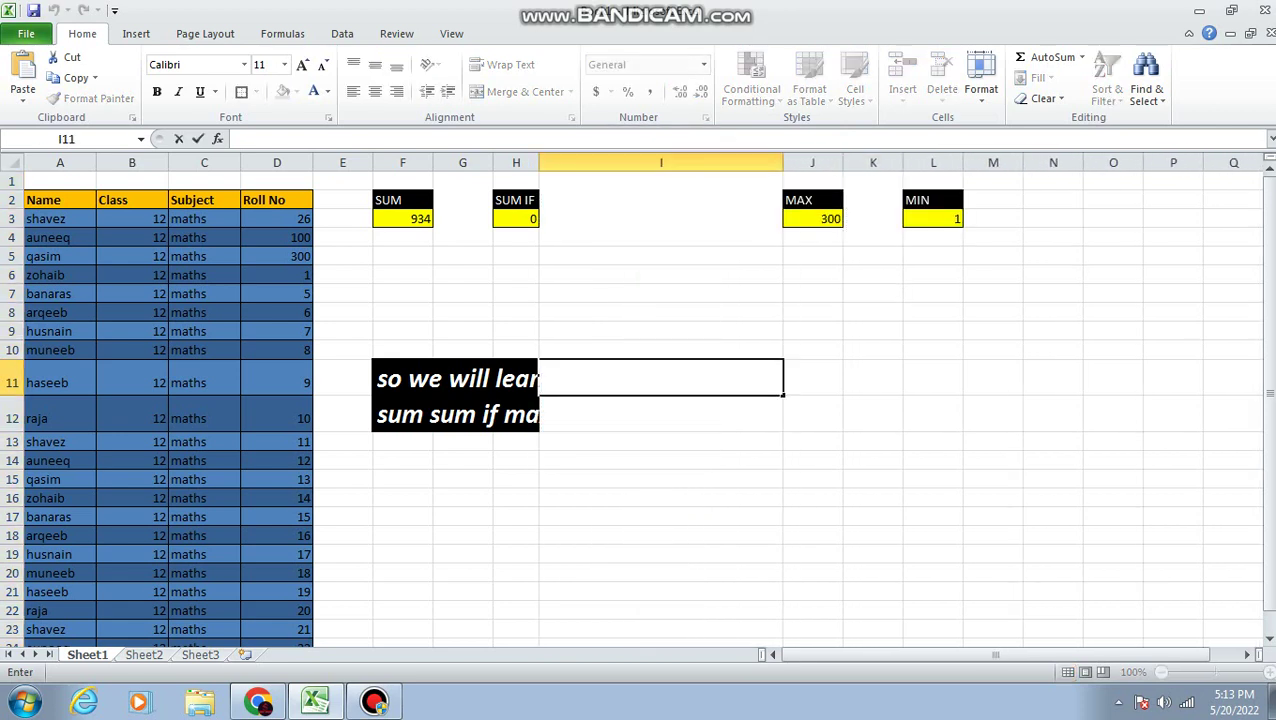
left_click(515, 382)
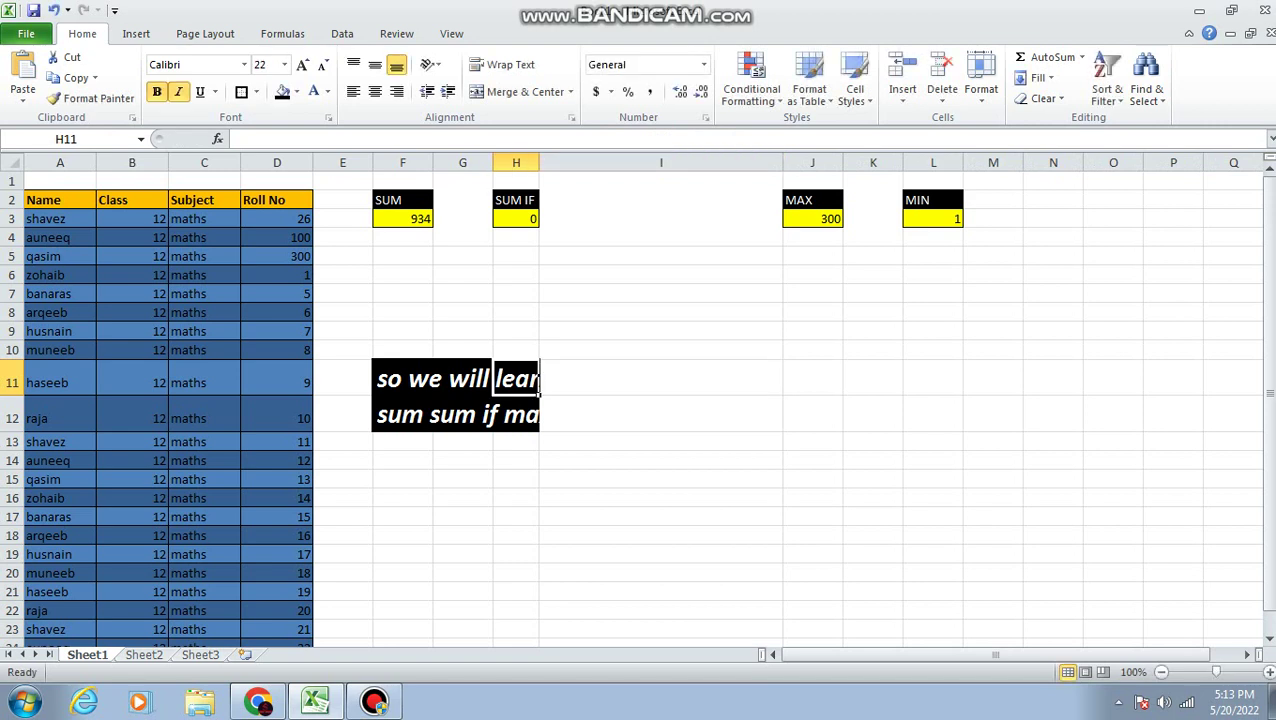
left_click(660, 378)
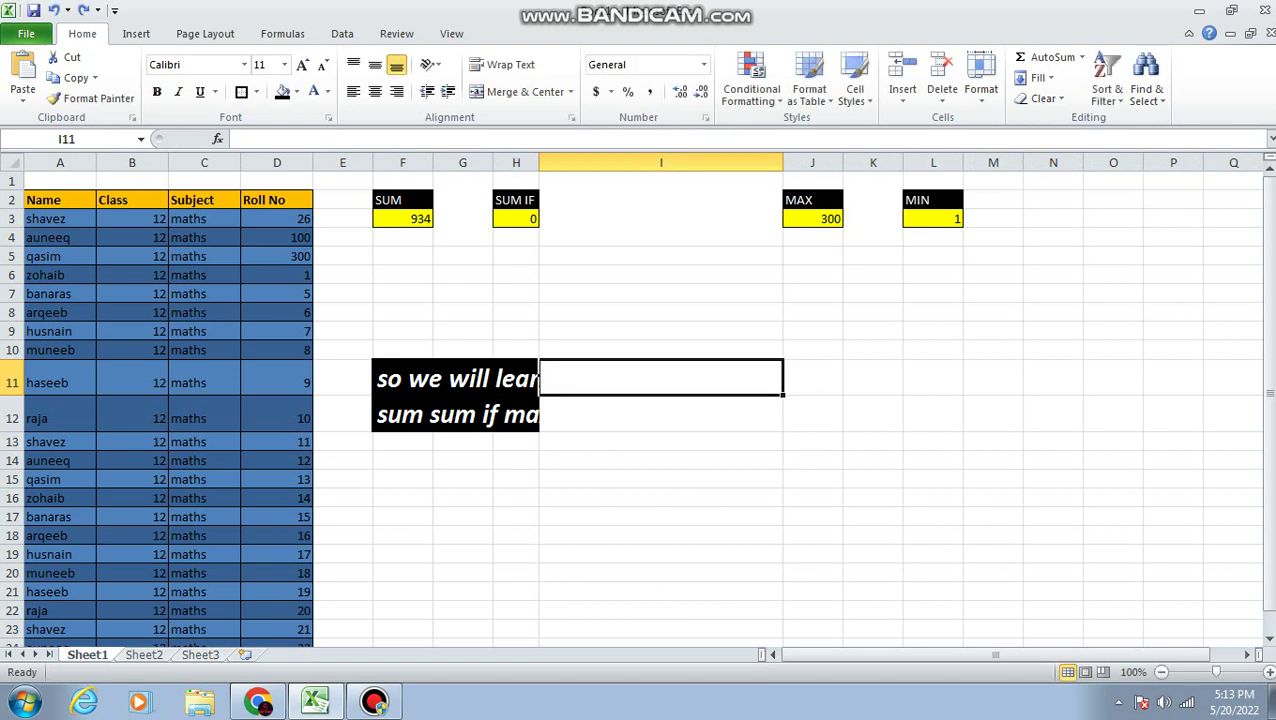
left_click(660, 162)
mouse_move(783, 162)
left_mouse_down()
mouse_move(598, 162)
mouse_move(715, 162)
left_mouse_up()
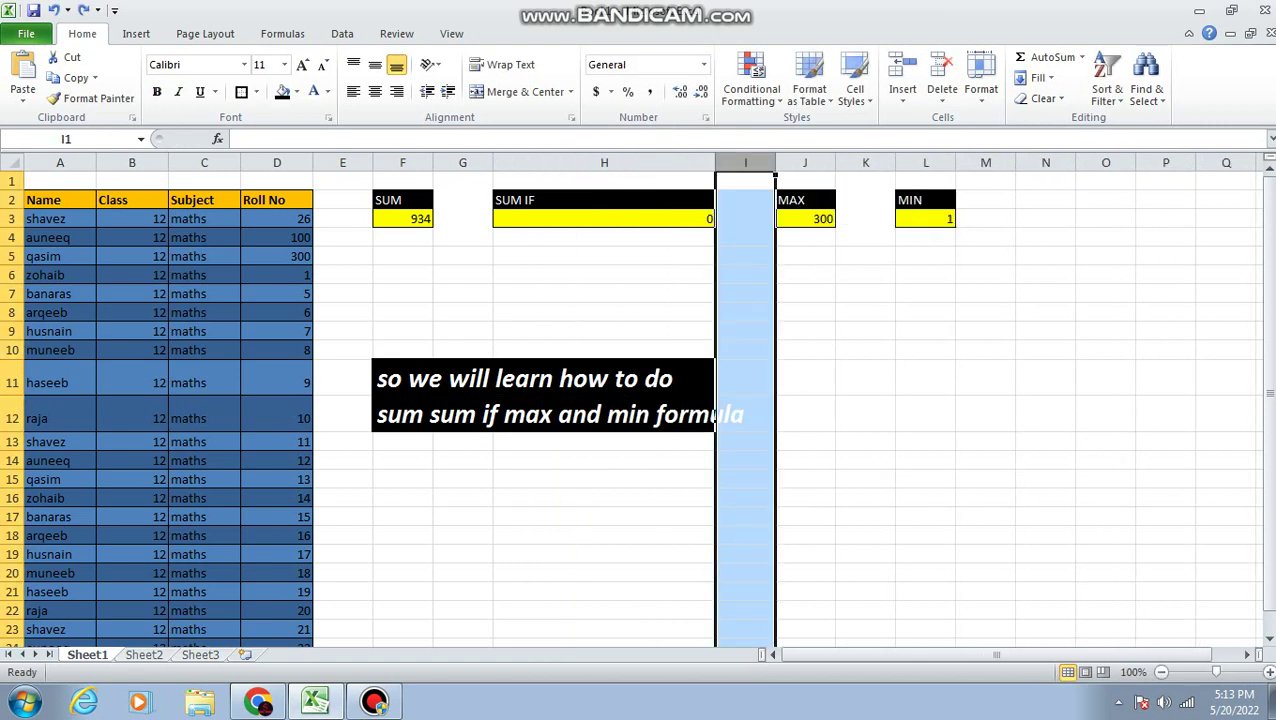
- Widen column H so the title text fits, then select the title area F11:I11
left_click(604, 378)
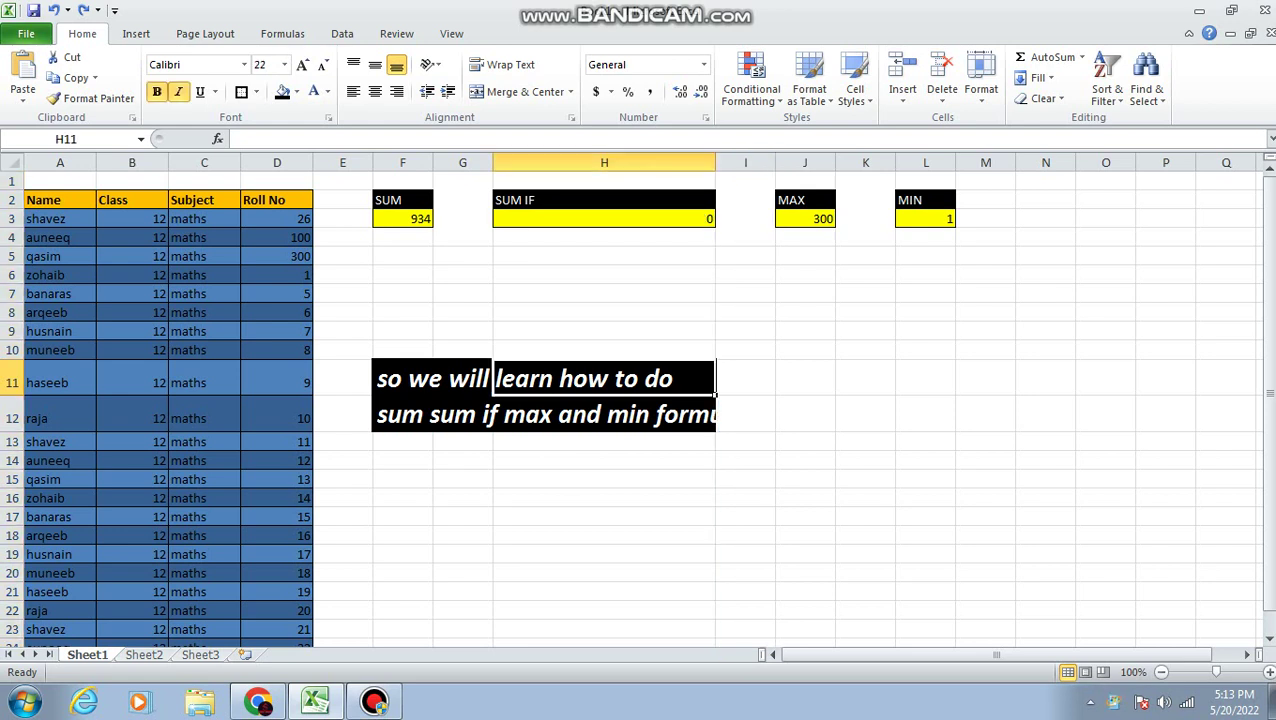
left_click_drag(715, 162, 766, 162)
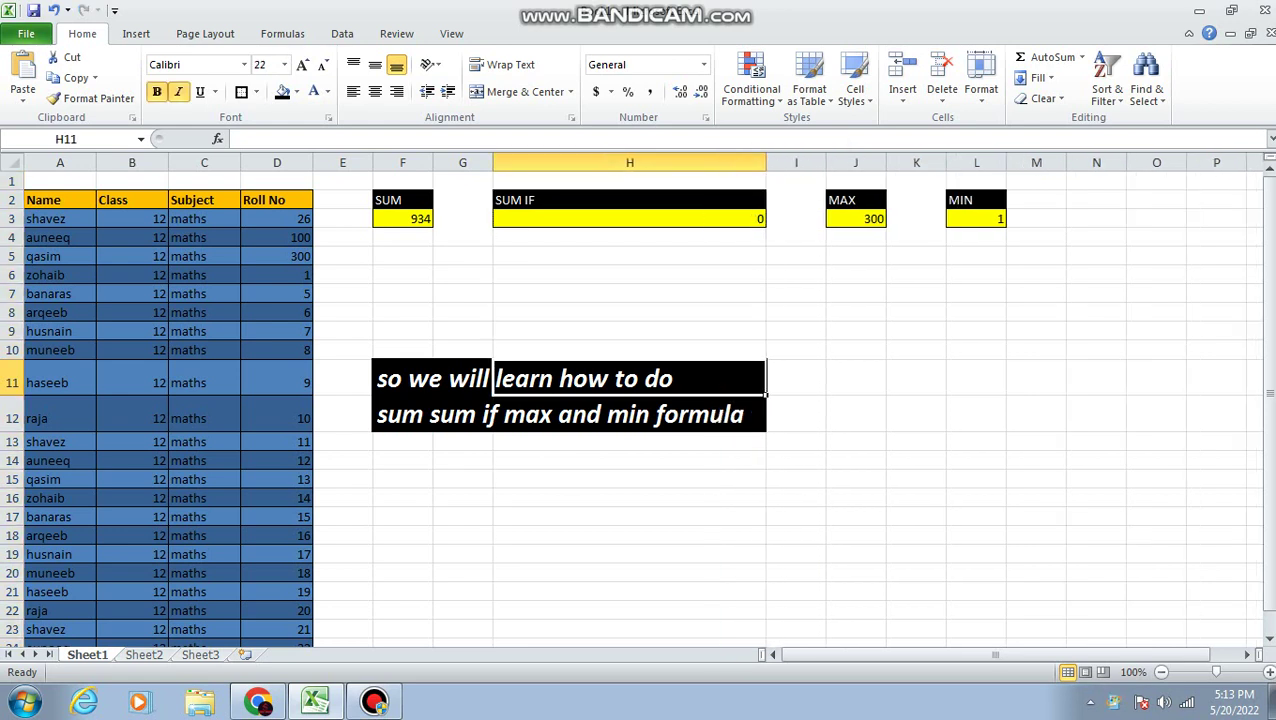
left_click(629, 479)
left_click(431, 384)
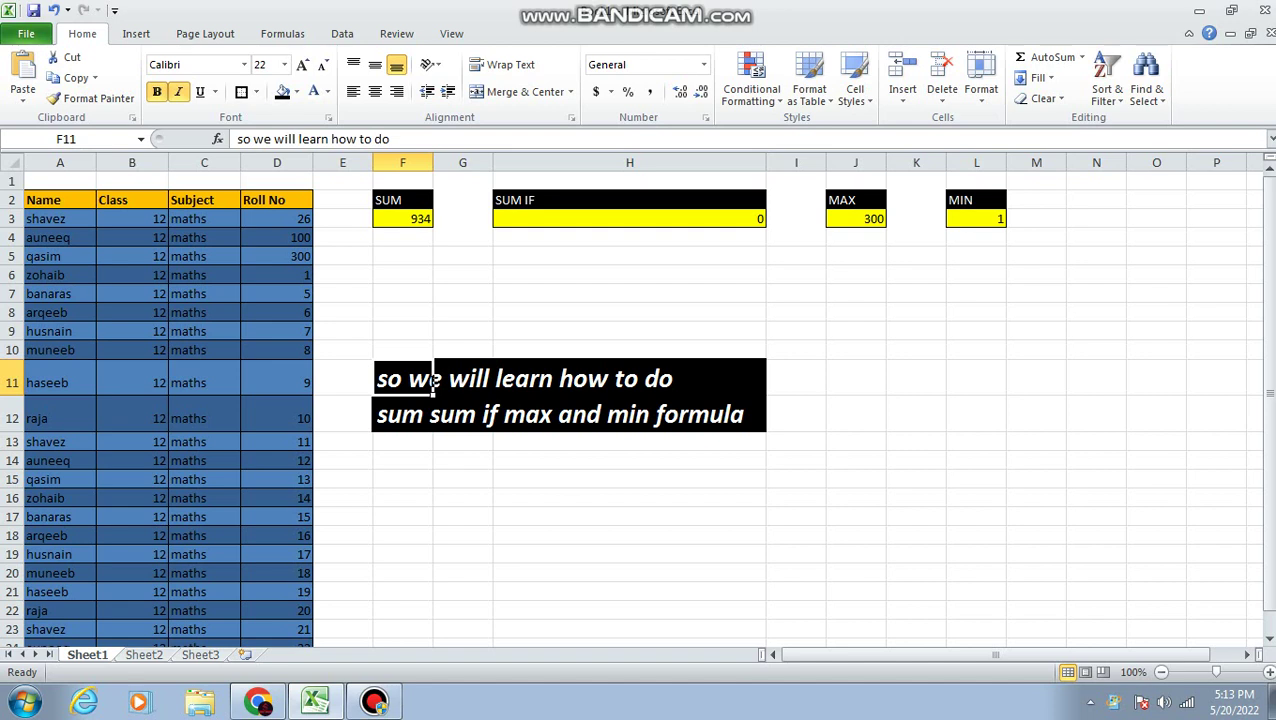
mouse_move(432, 384)
left_mouse_down()
mouse_move(800, 380)
mouse_move(745, 380)
mouse_move(755, 425)
left_mouse_up()
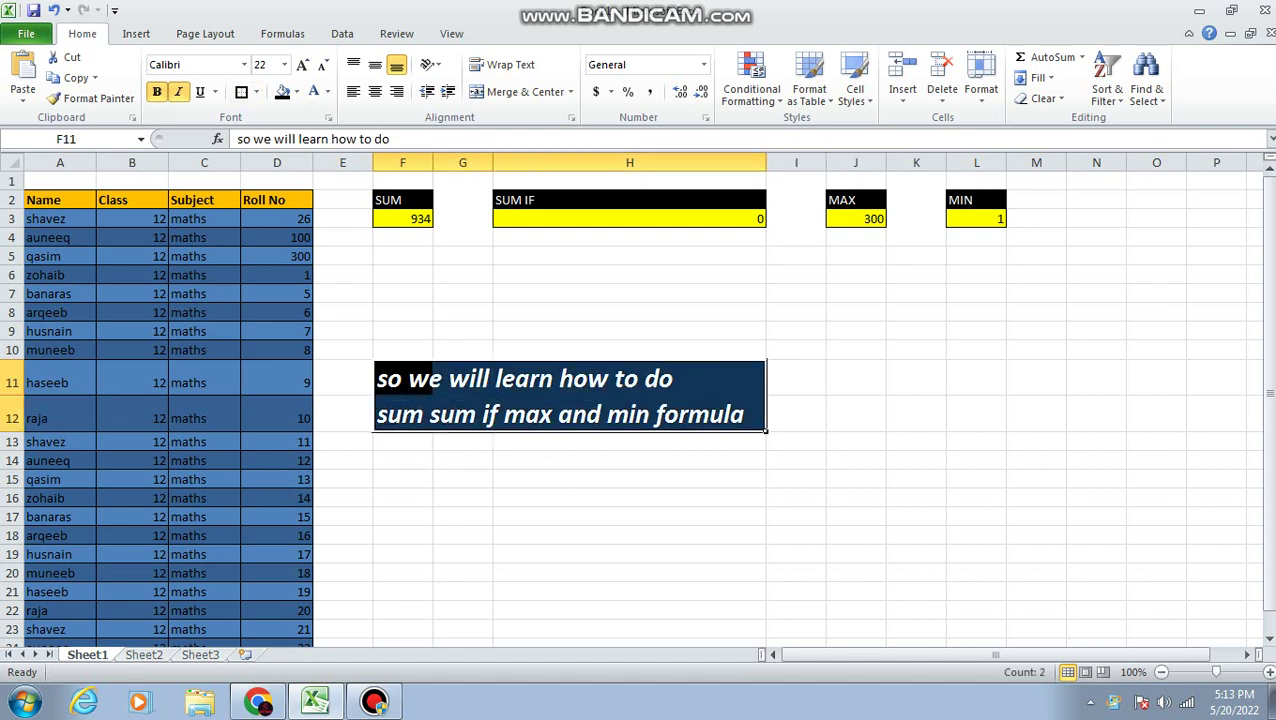
- Apply the Algerian font to the title and autofit column H
left_click(243, 64)
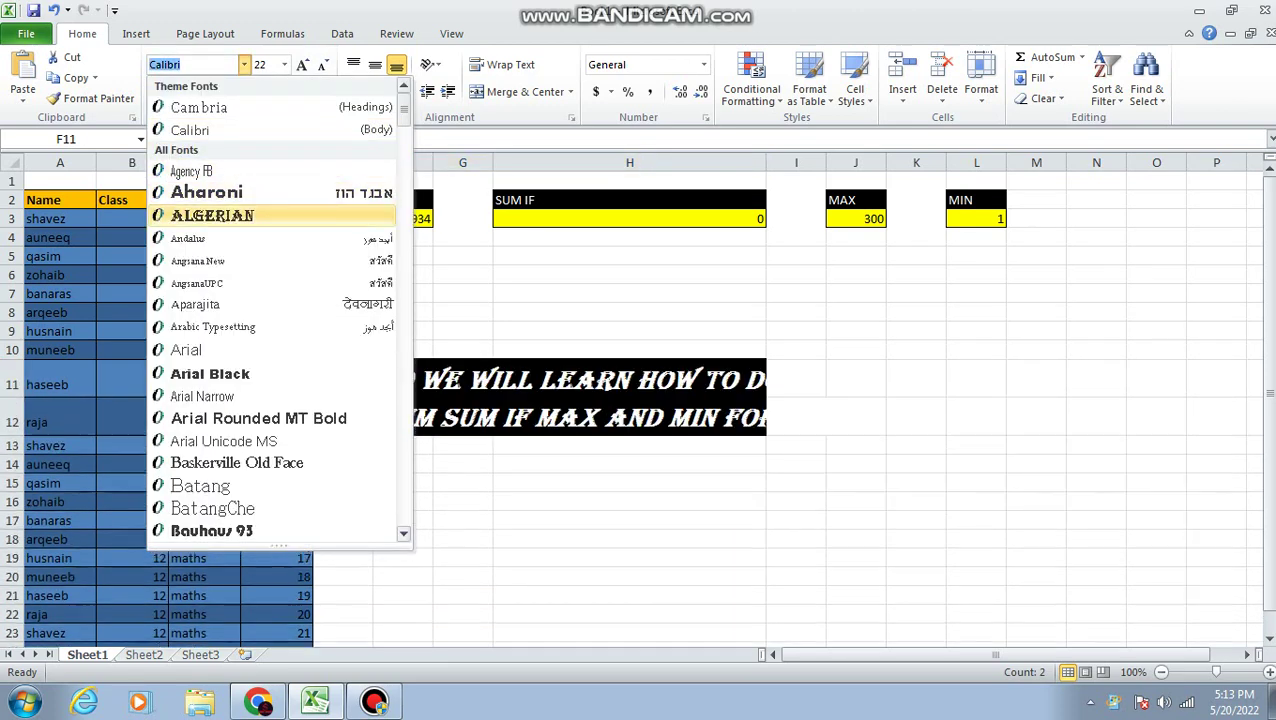
left_click(212, 215)
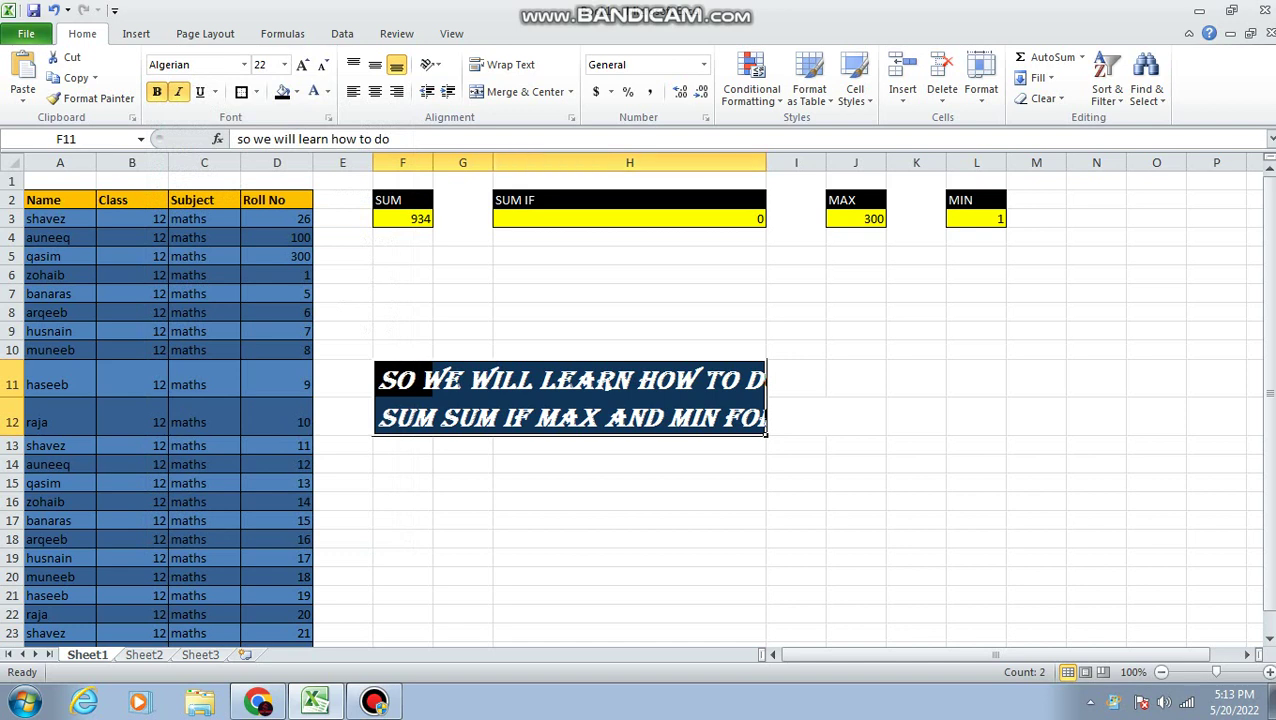
double_click(766, 162)
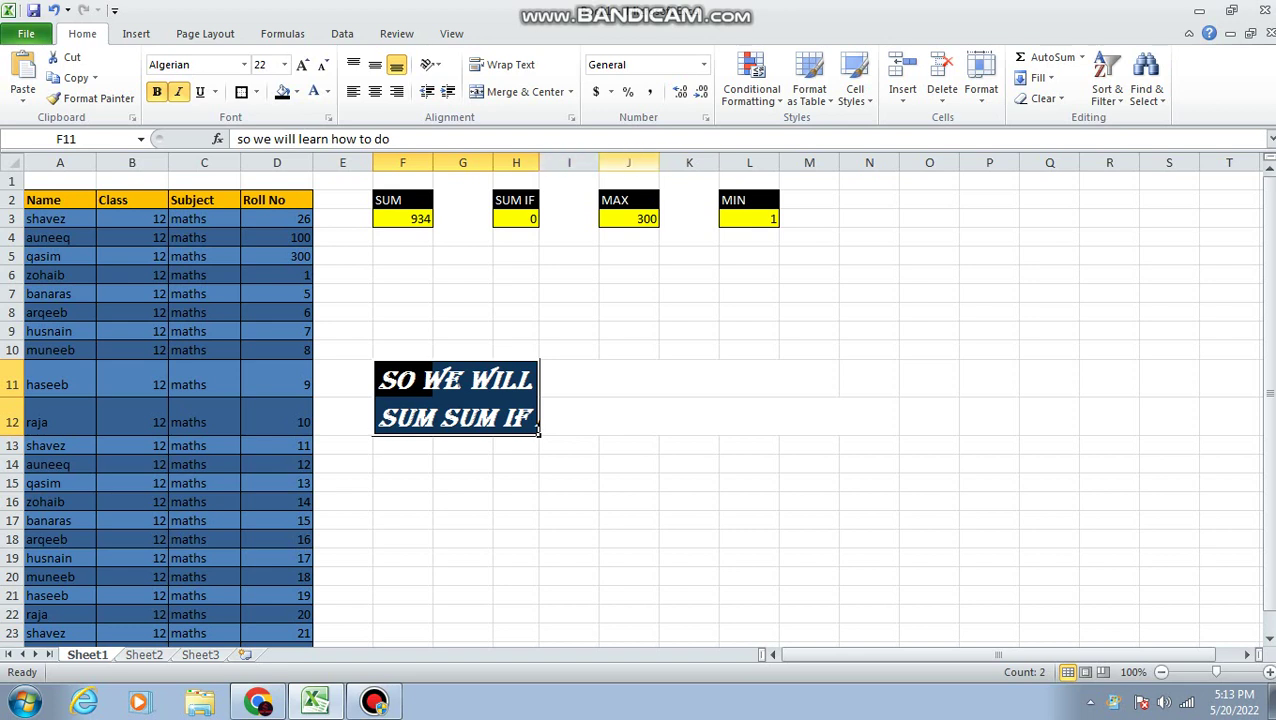
- Widen column H to fit the Algerian title and reselect the title block from H12
left_click_drag(539, 162, 858, 162)
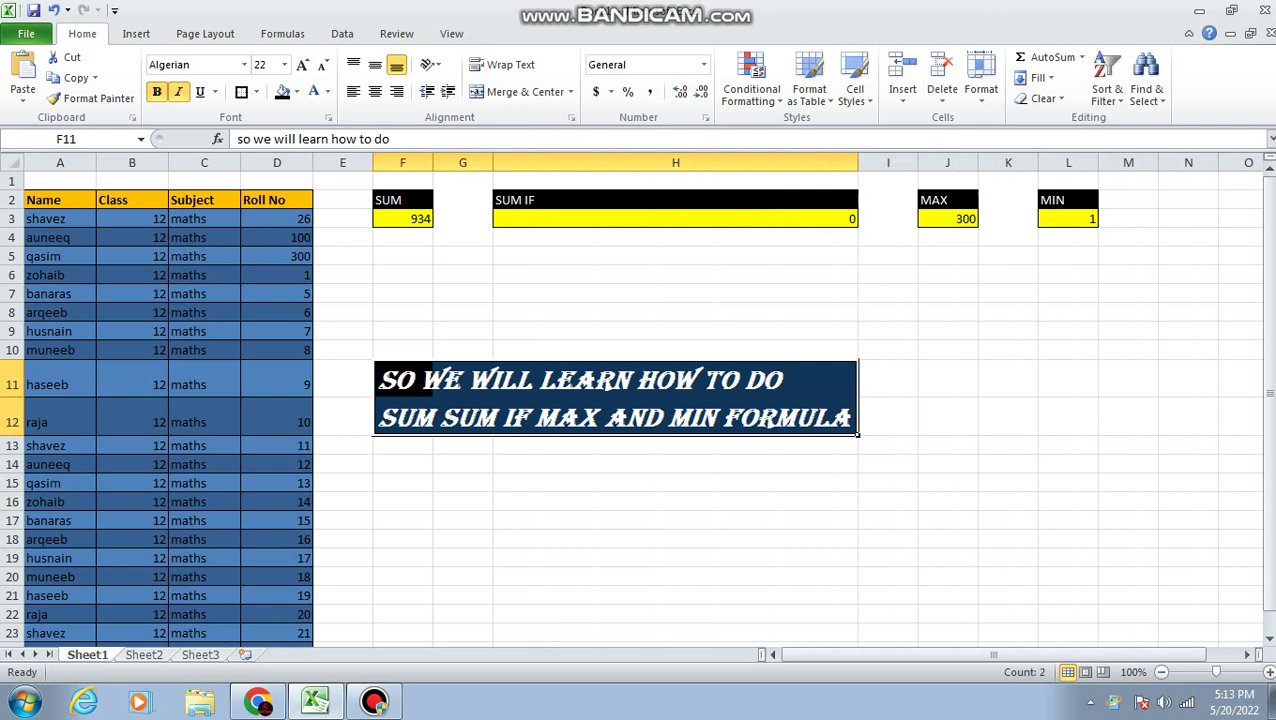
left_click(675, 464)
left_click(675, 418)
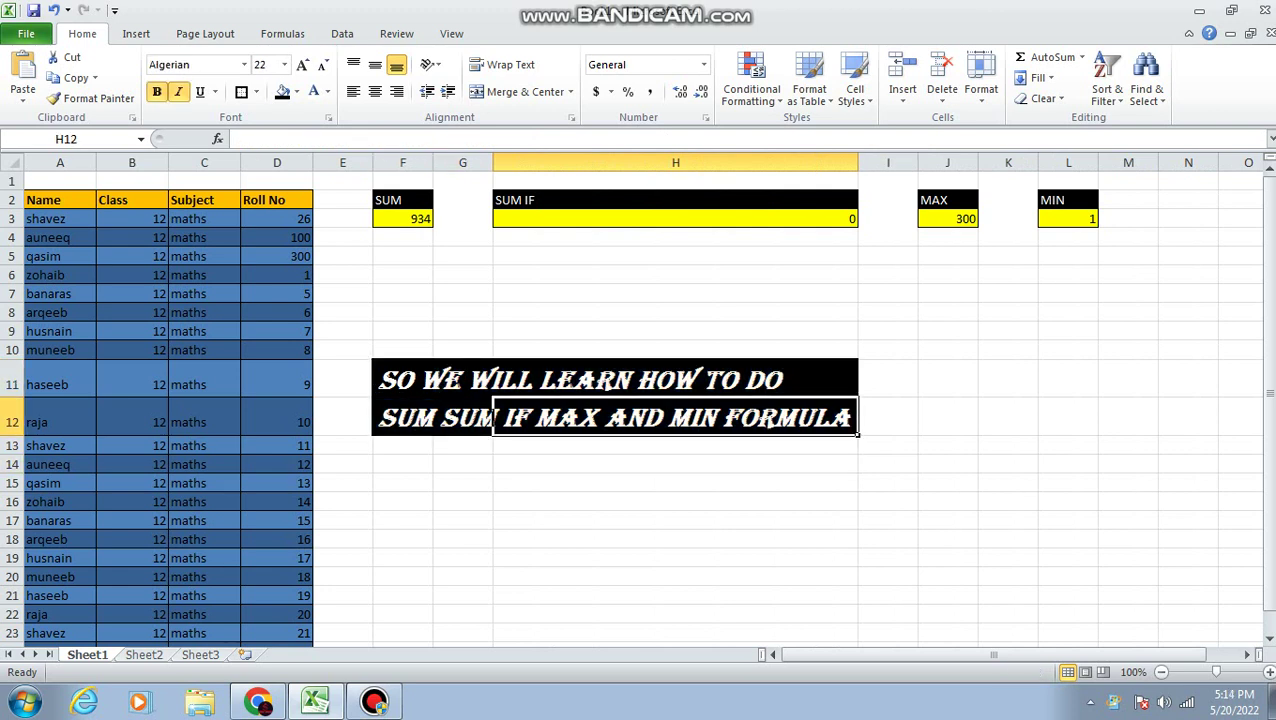
mouse_move(675, 418)
left_mouse_down()
mouse_move(675, 380)
mouse_move(402, 380)
left_mouse_up()
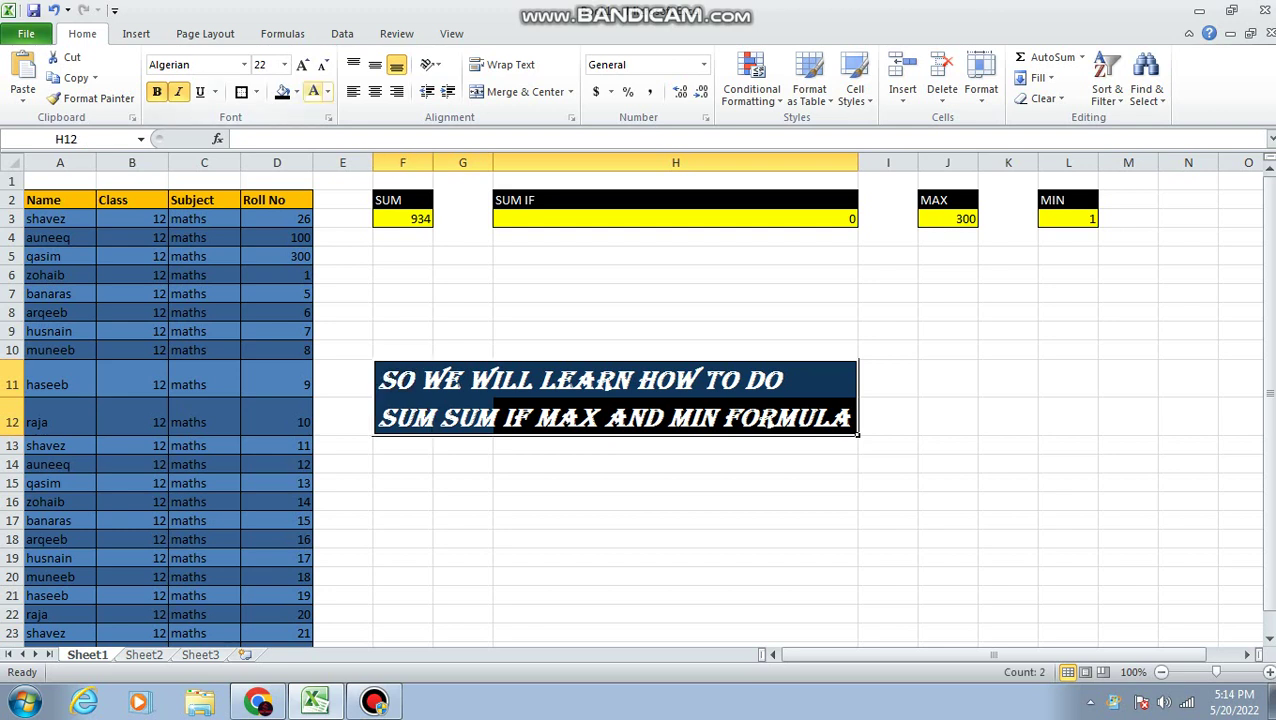
- Make the selected title text red and fill the banner yellow
left_click(327, 91)
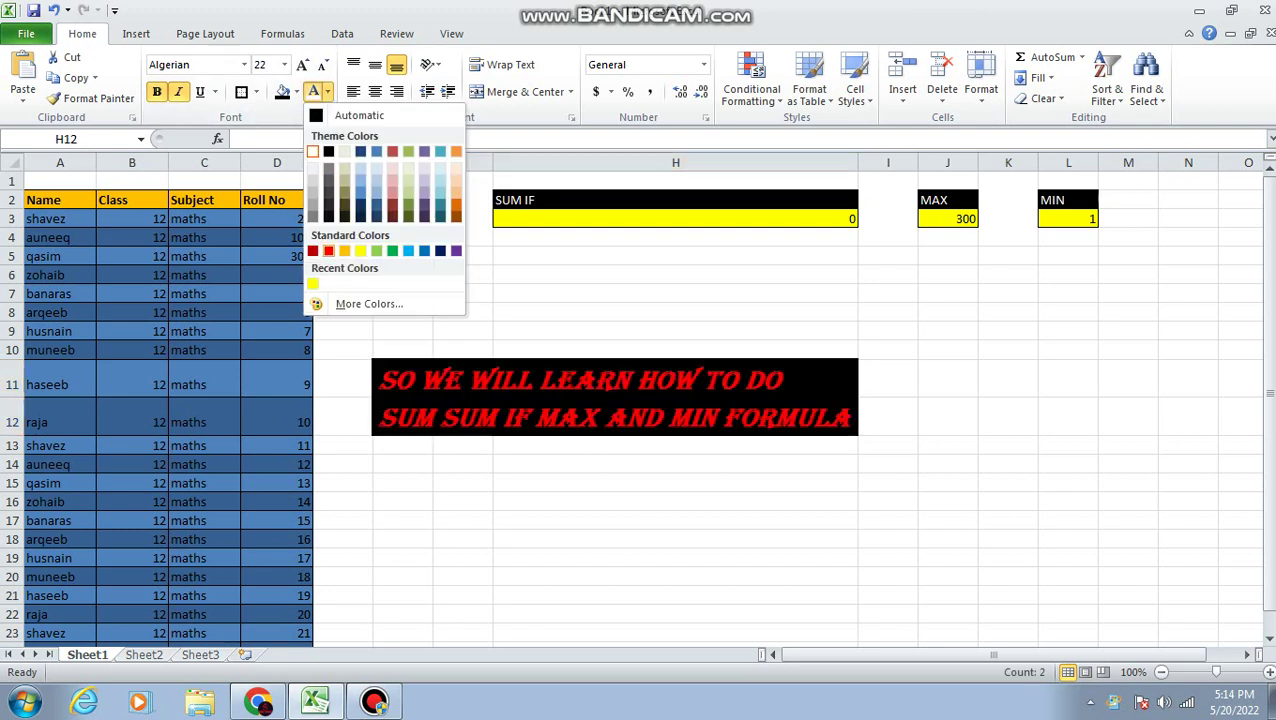
left_click(328, 250)
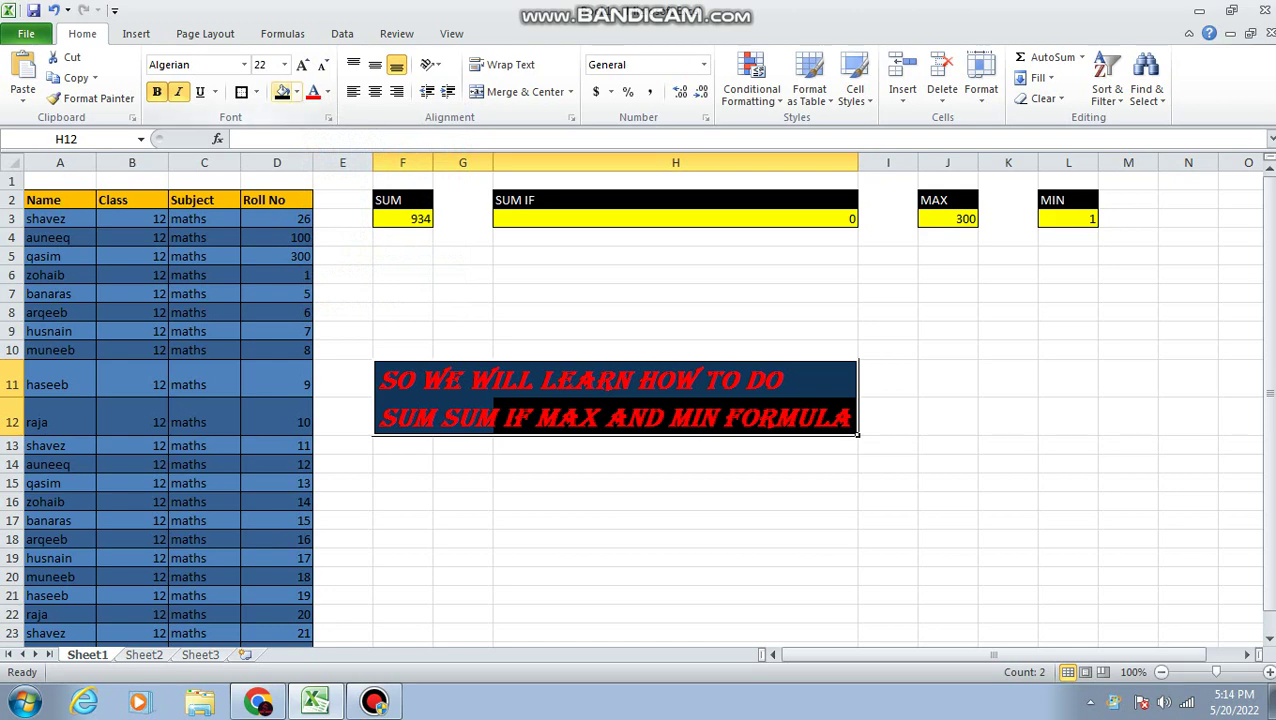
left_click(297, 91)
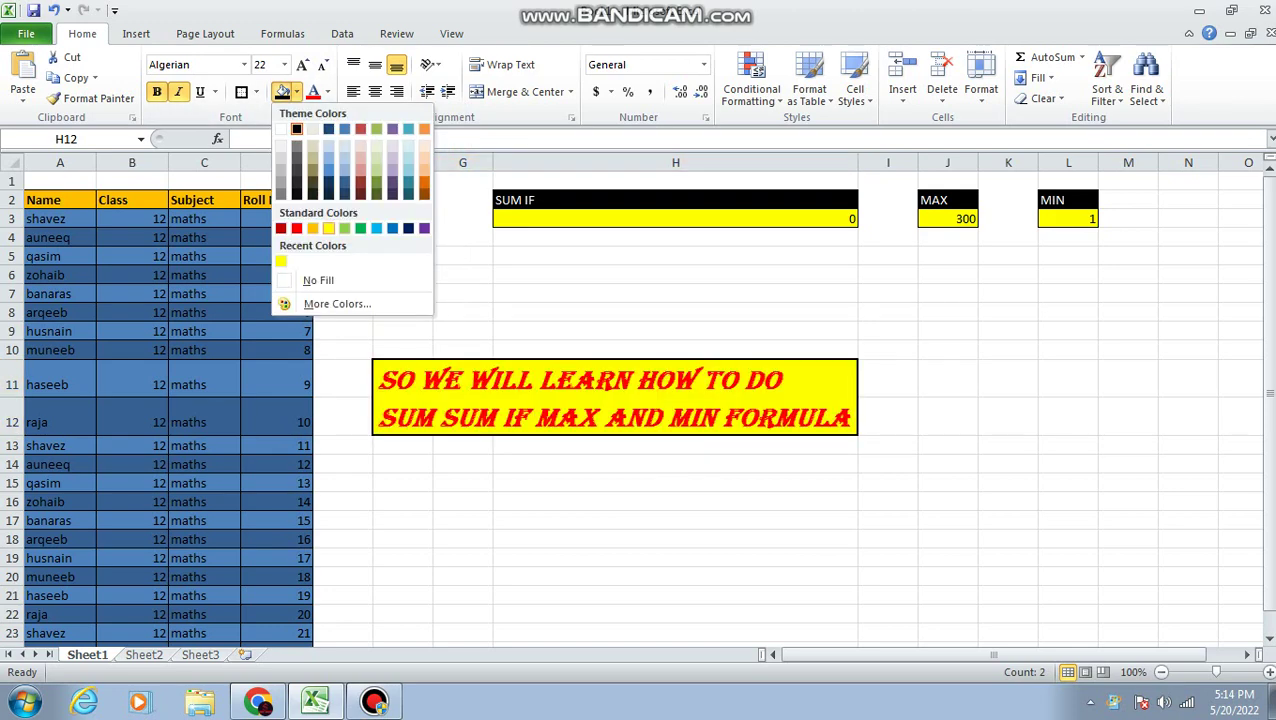
left_click(344, 228)
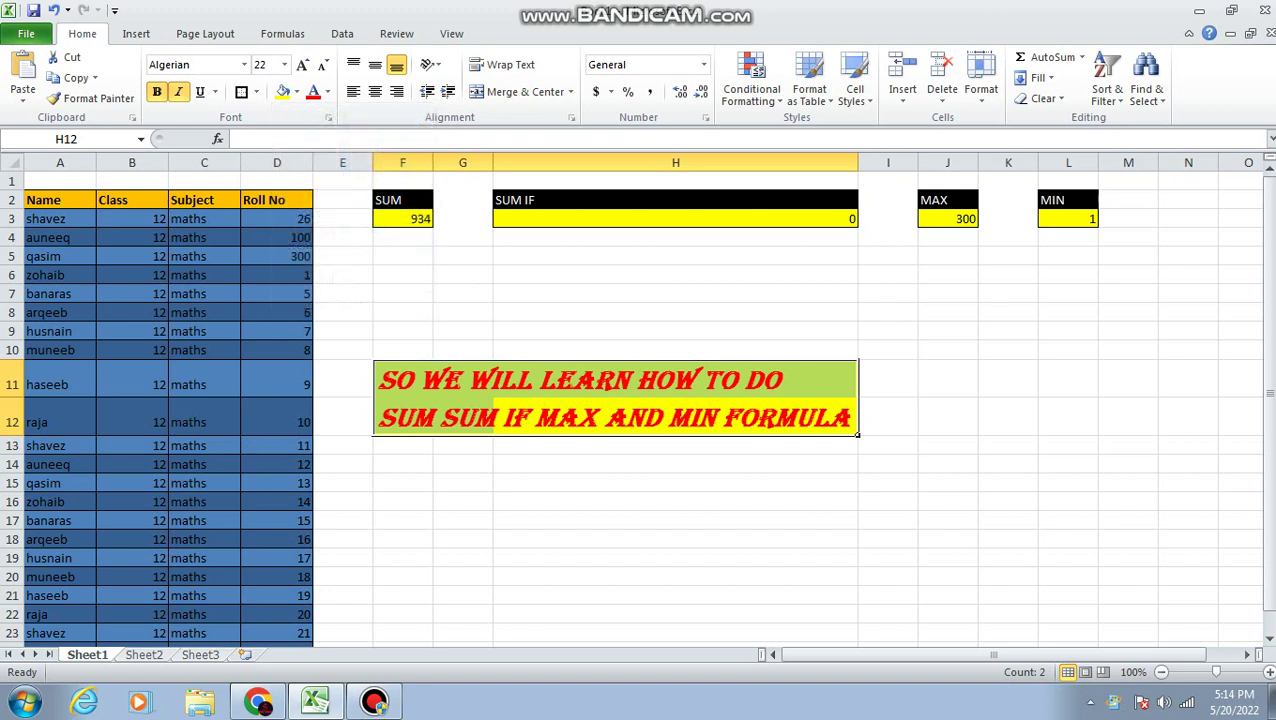
left_click(462, 539)
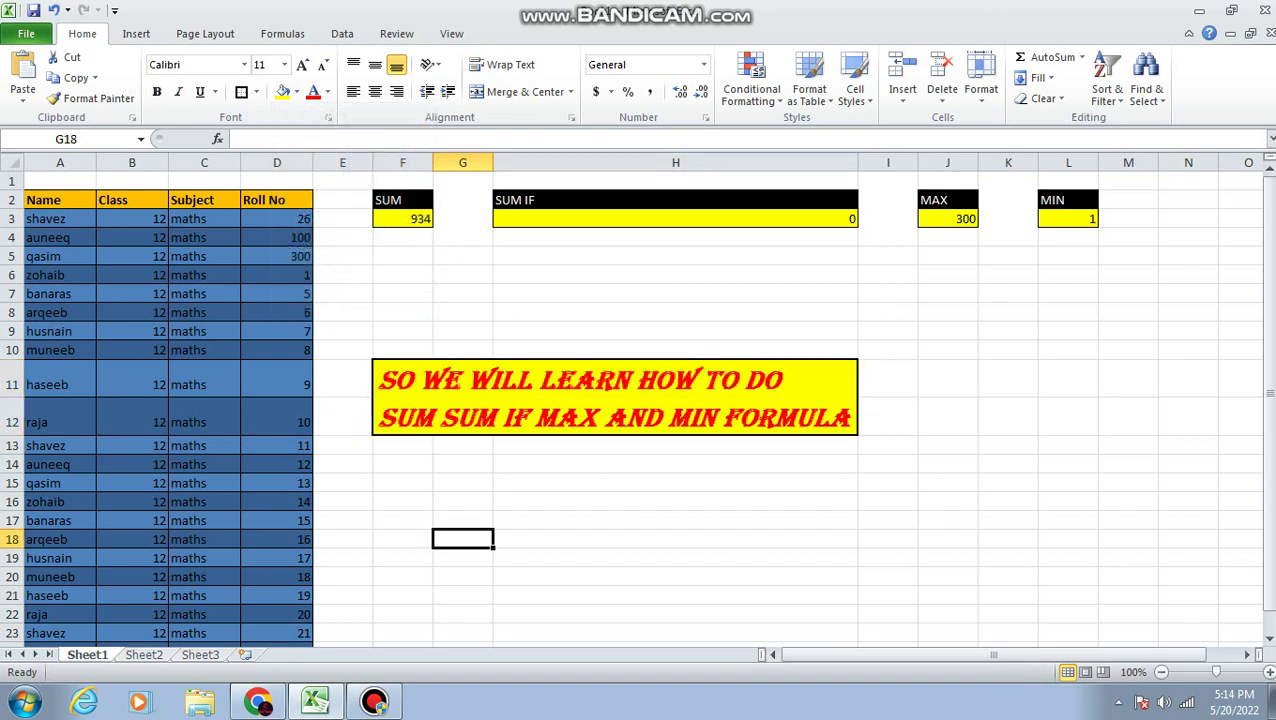
- Edit F12 so the second line reads 'sum, sum if,max and min formula'
left_click(462, 417)
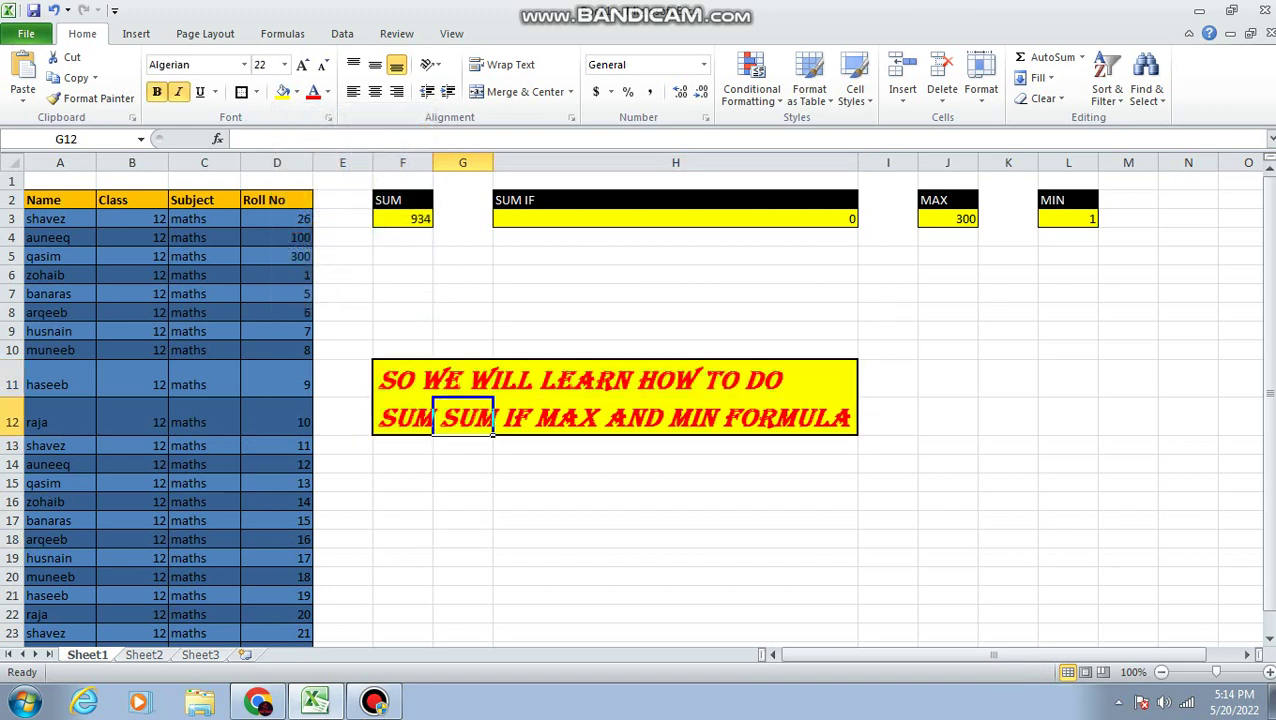
left_click(430, 418)
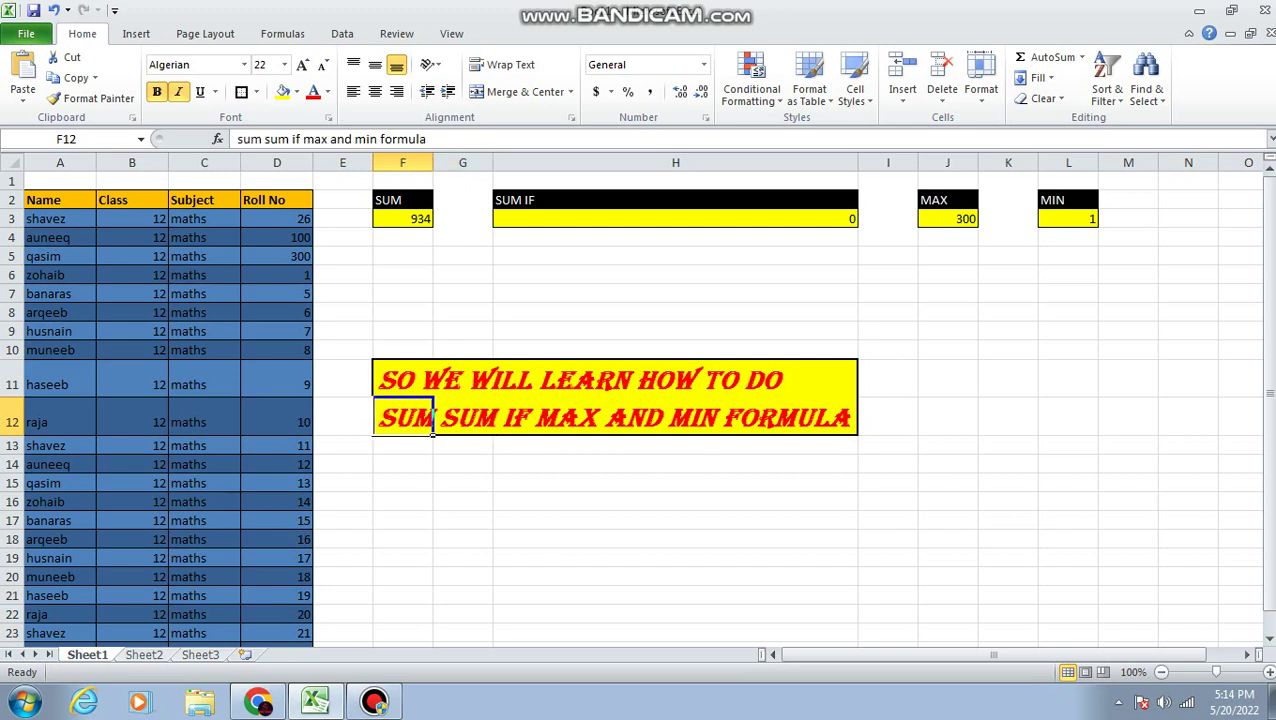
left_click(436, 418)
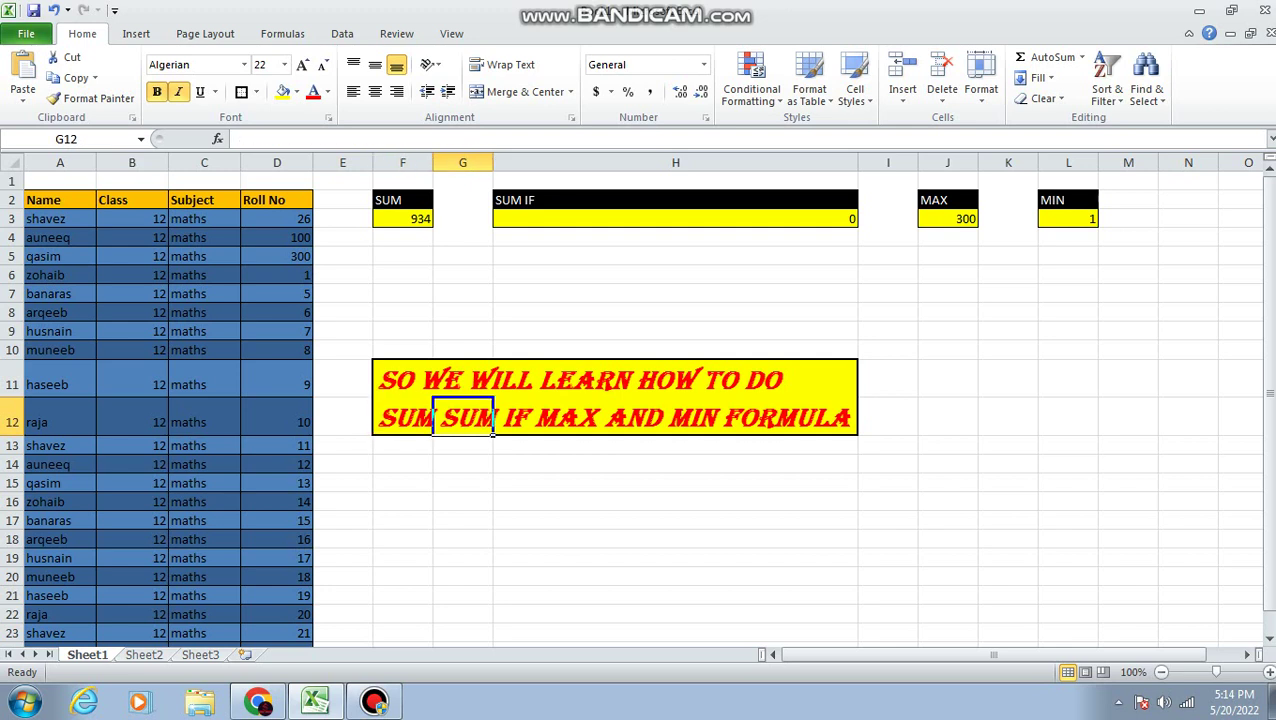
double_click(433, 420)
type(",")
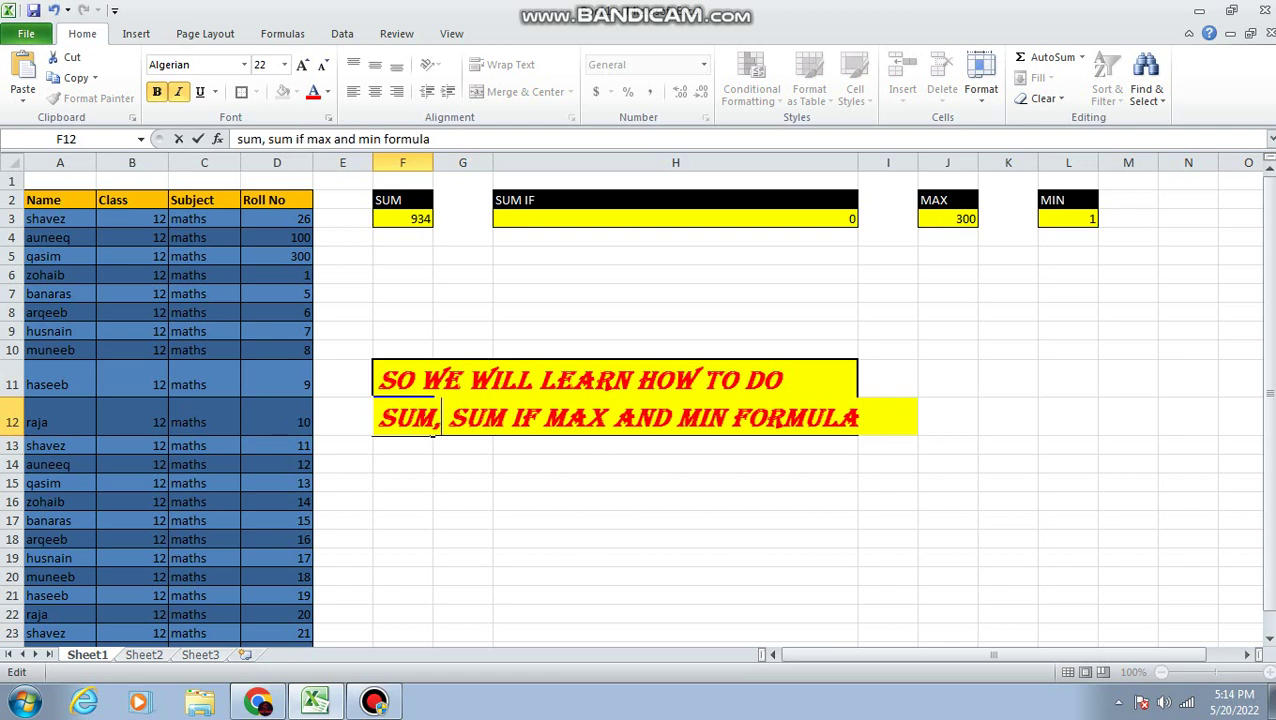
key("Right")
key("Right")
key("Right")
key("Right")
key("Right")
key("Right")
key("Right")
key("Delete")
type(",")
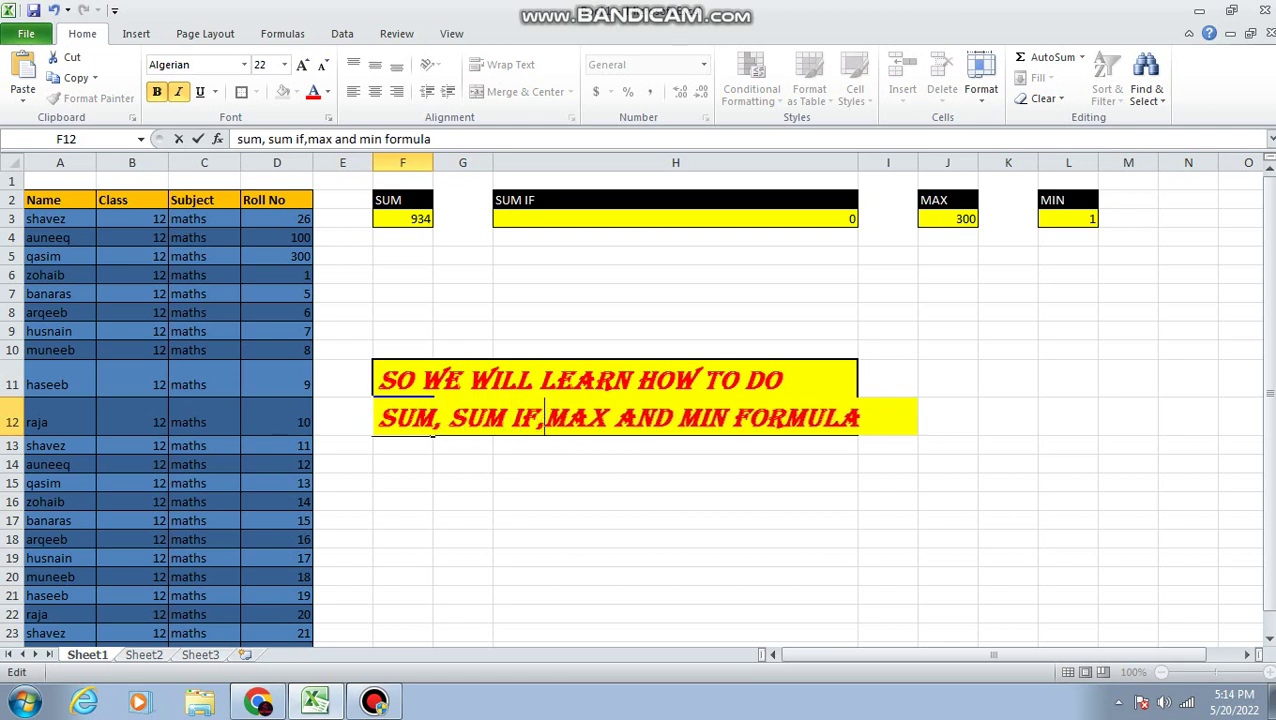
key("Right")
key("Right")
key("Right")
key("Right")
key("Right")
key("Right")
key("Right")
key("Right")
key("Left")
key("Left")
key("Left")
key("Right")
key("Right")
key("Right")
key("Right")
key("Right")
key("Right")
key("Right")
key("Right")
key("Right")
key("Right")
key("Right")
key("Right")
key("Return")
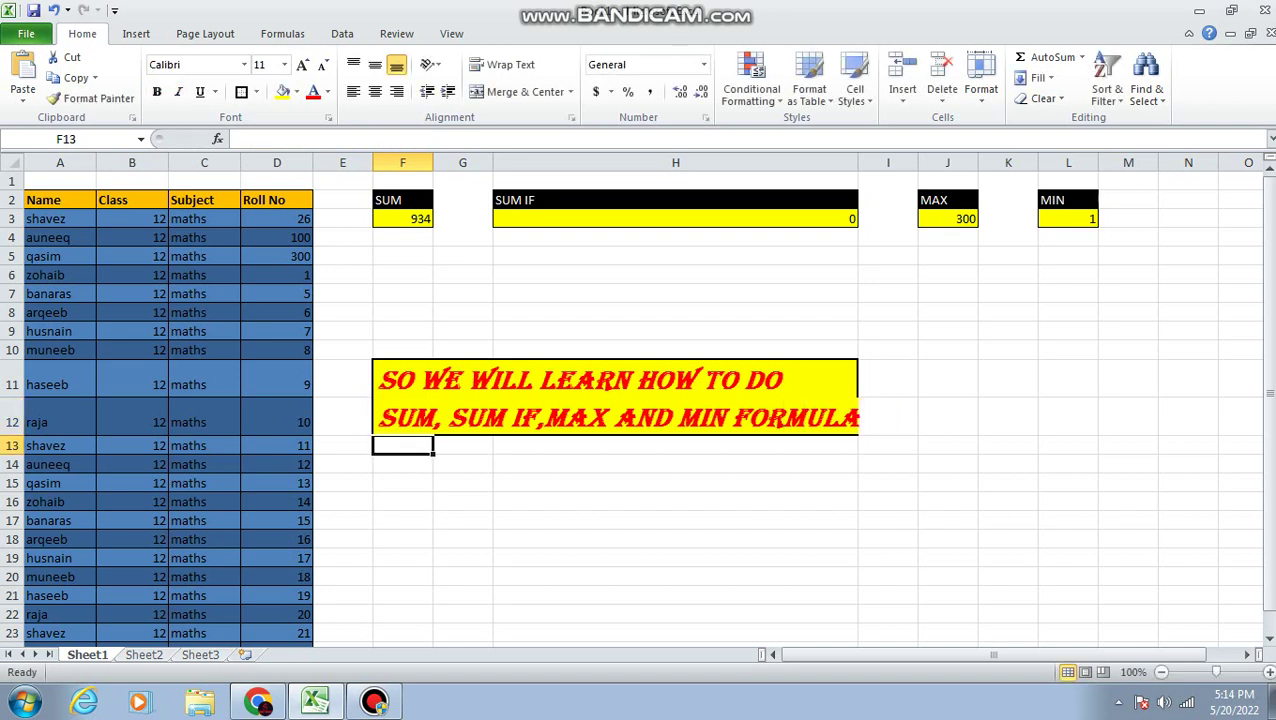
left_click(374, 701)
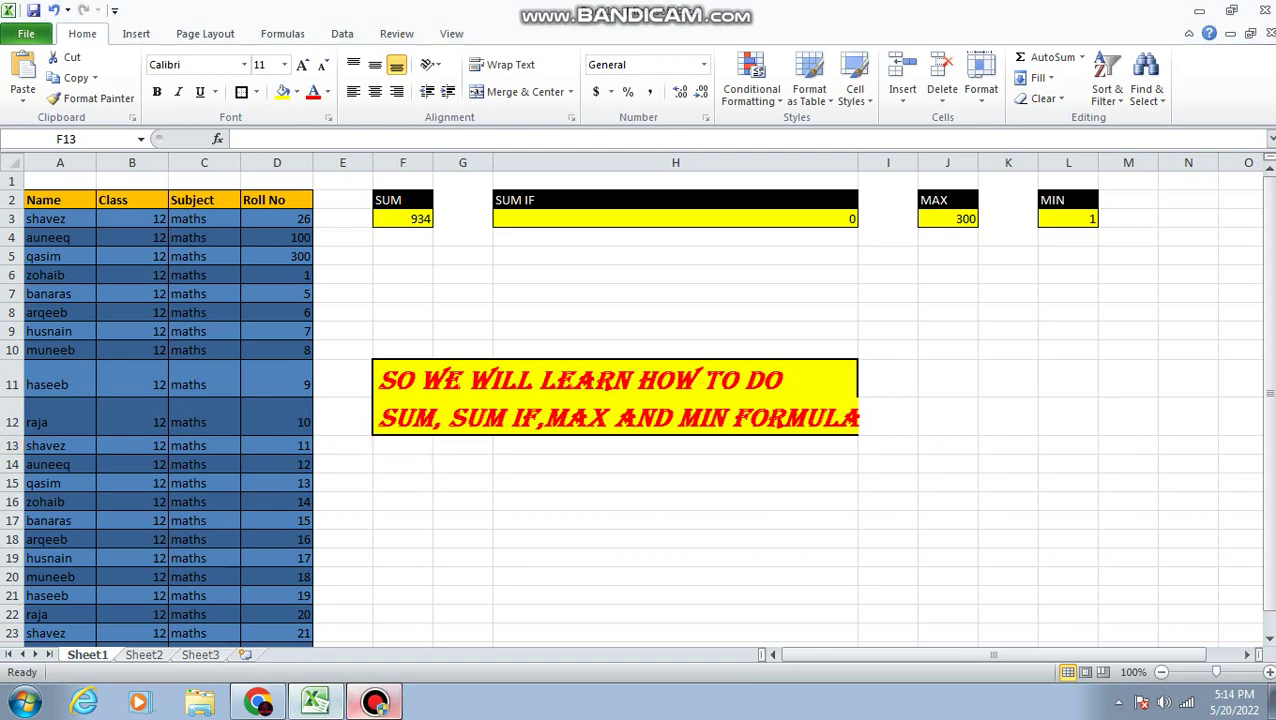